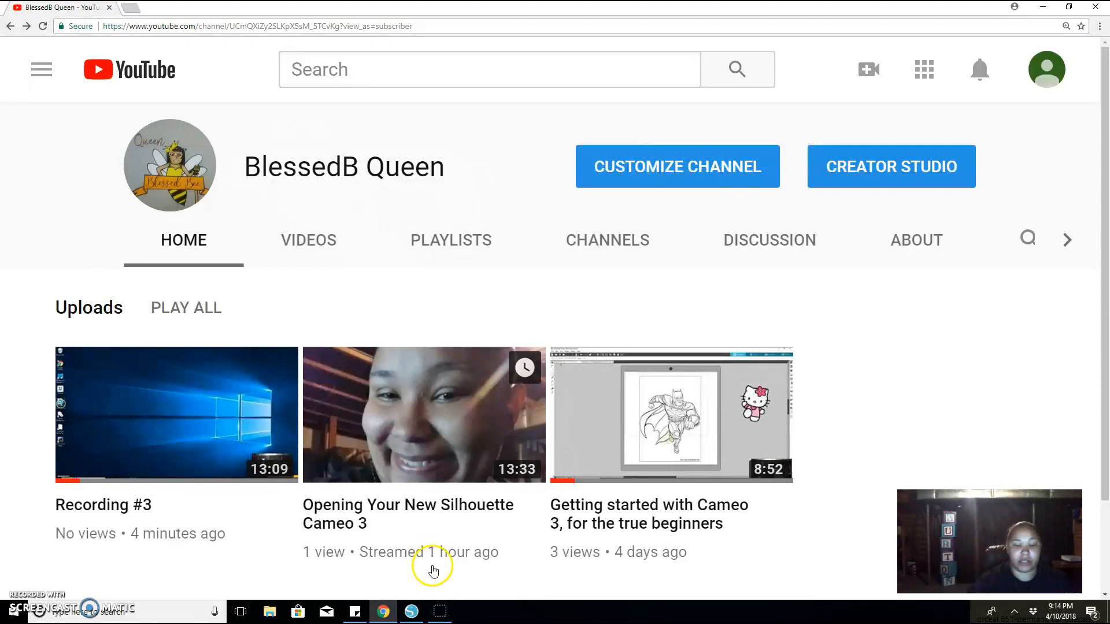
Step: Switch to Silhouette Studio and try creating a new blank drawing, closing that extra drawing again
left_click(412, 613)
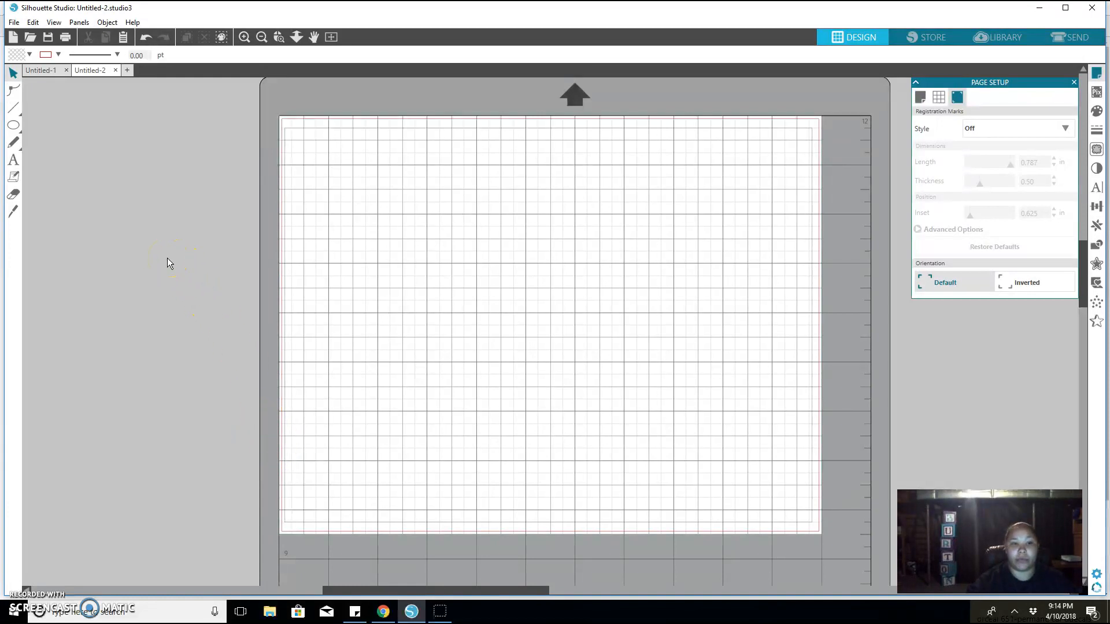
left_click(340, 311)
left_click(12, 37)
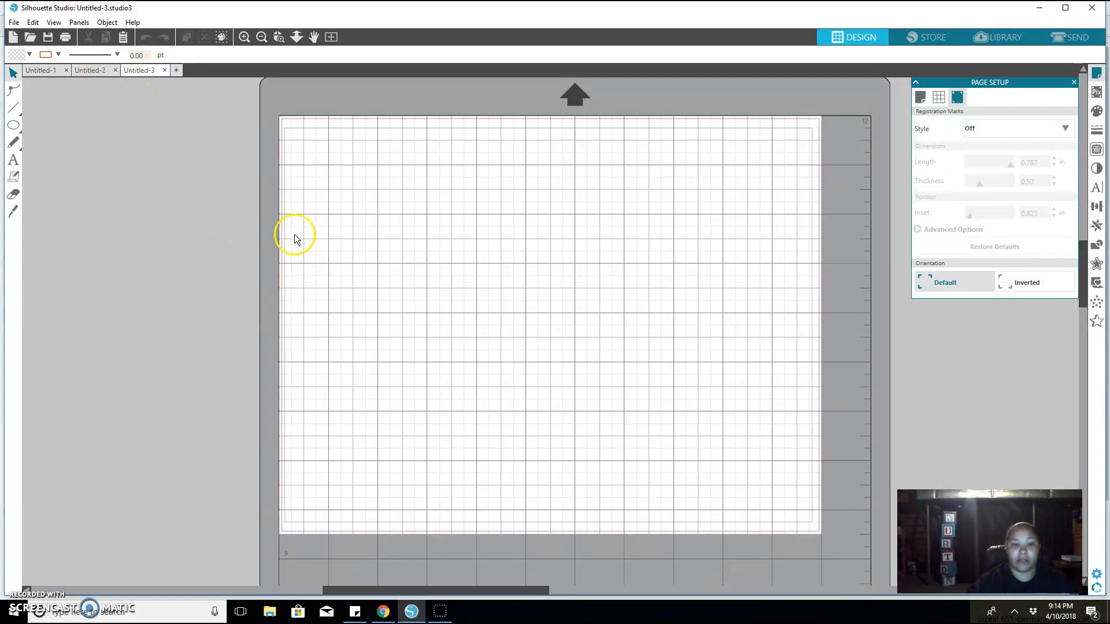
left_click(165, 70)
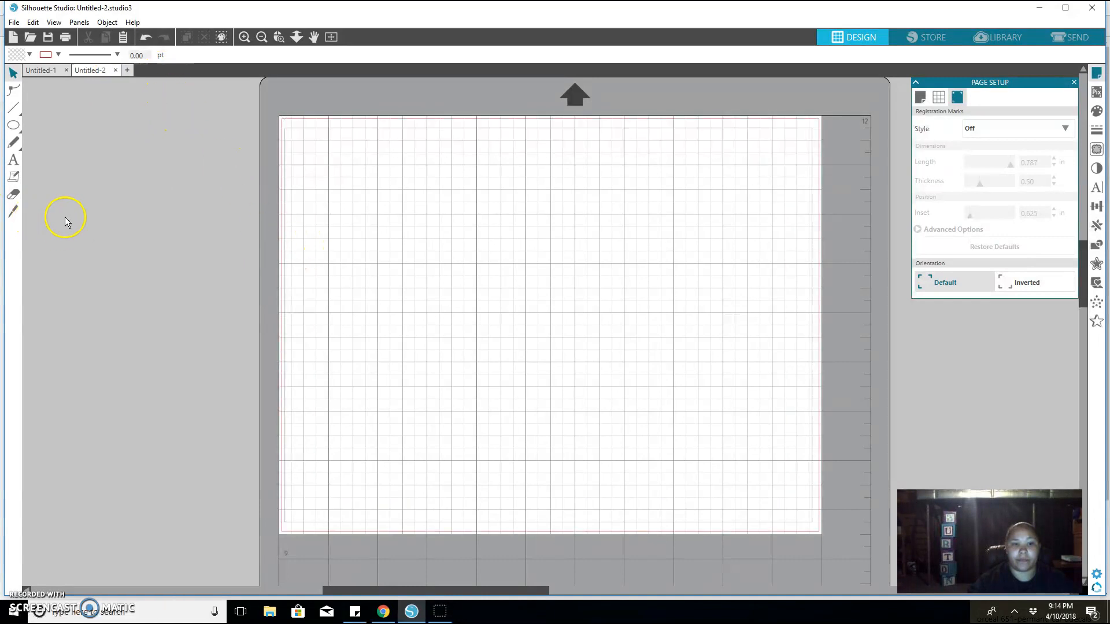
Step: Open the lap42tk picture from the Knight with Sword Coloring Pages folder
left_click(31, 37)
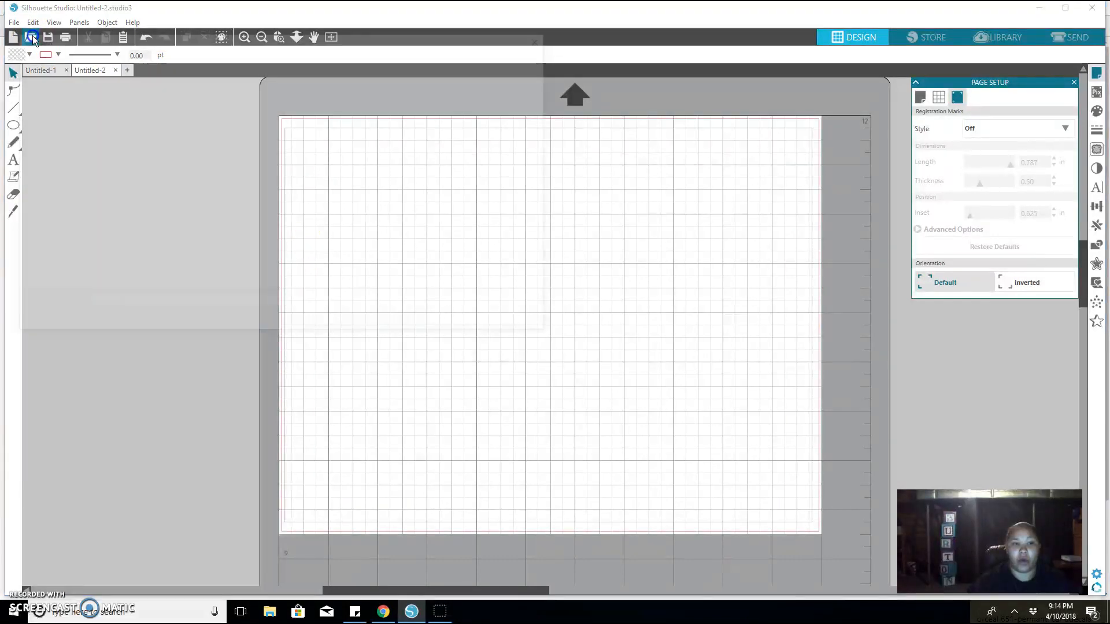
left_click(334, 127)
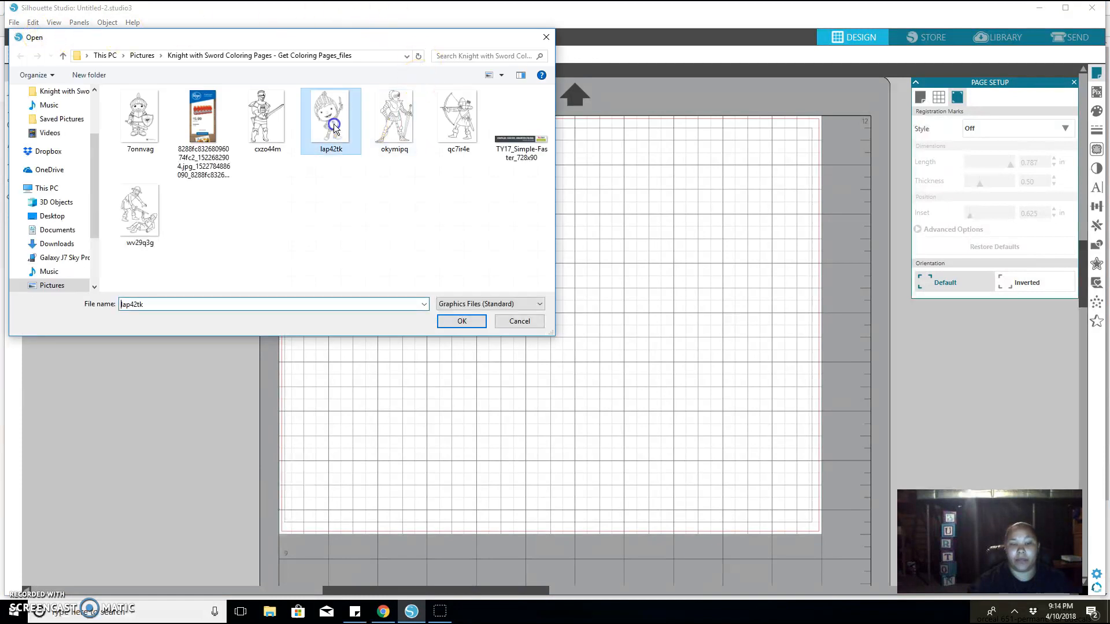
left_click(462, 322)
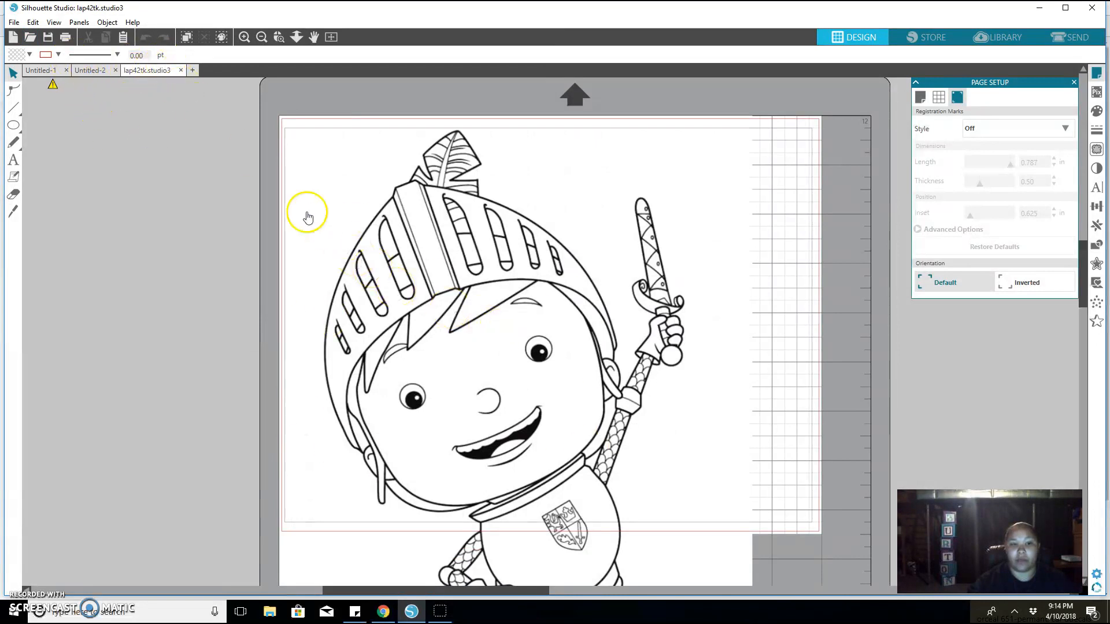
Step: Copy the knight picture from the lap42tk drawing into Untitled-2 and move the pasted picture up on the page
left_click(91, 70)
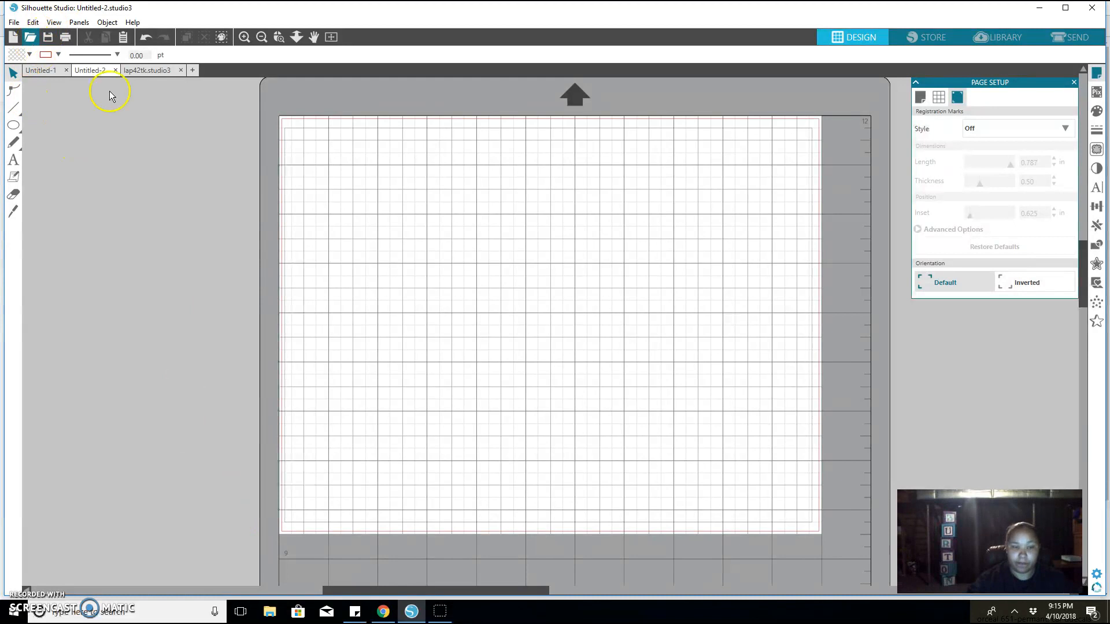
left_click(149, 74)
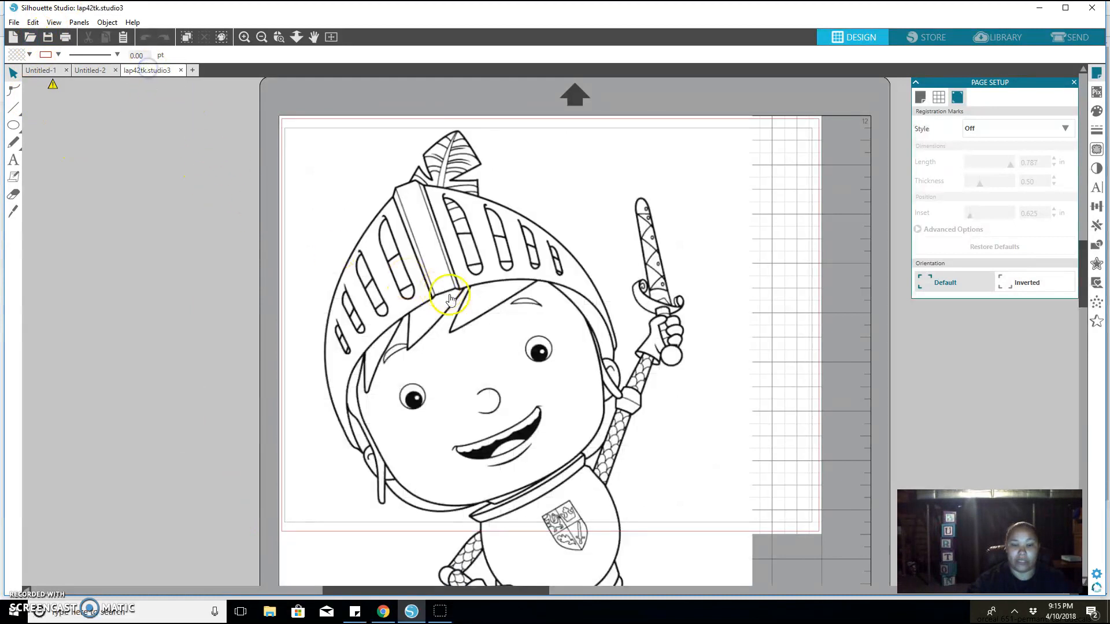
right_click(483, 318)
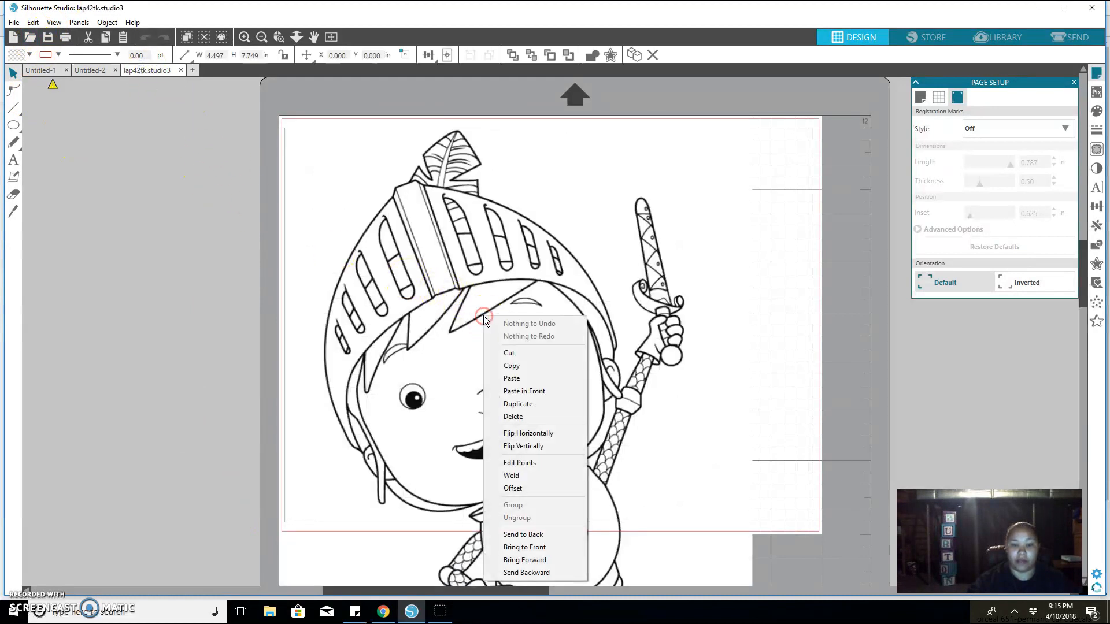
left_click(519, 367)
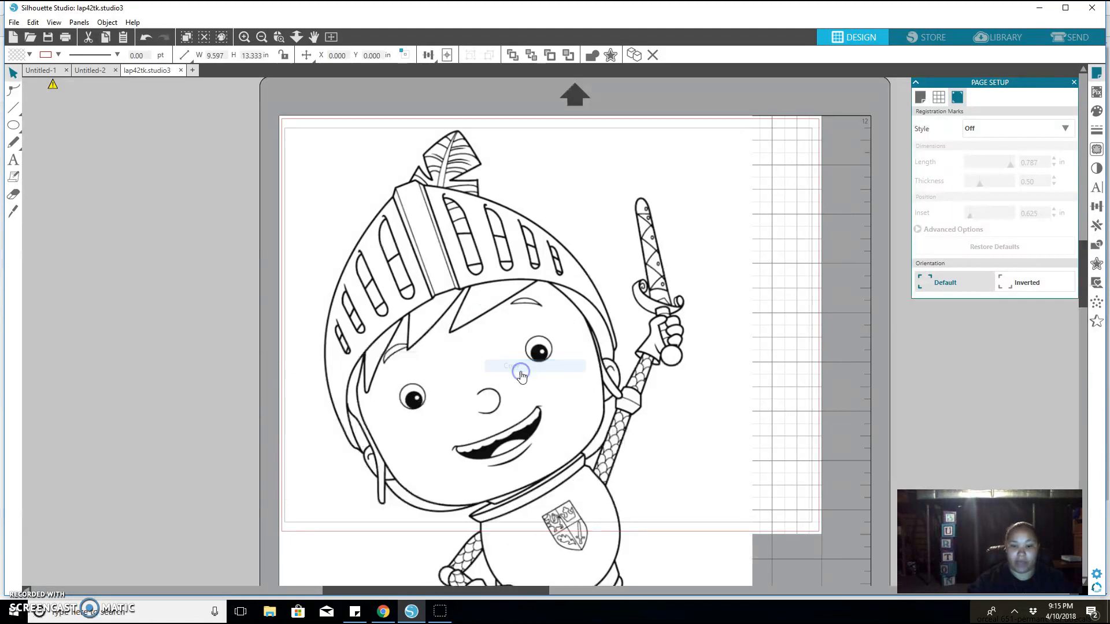
left_click(92, 70)
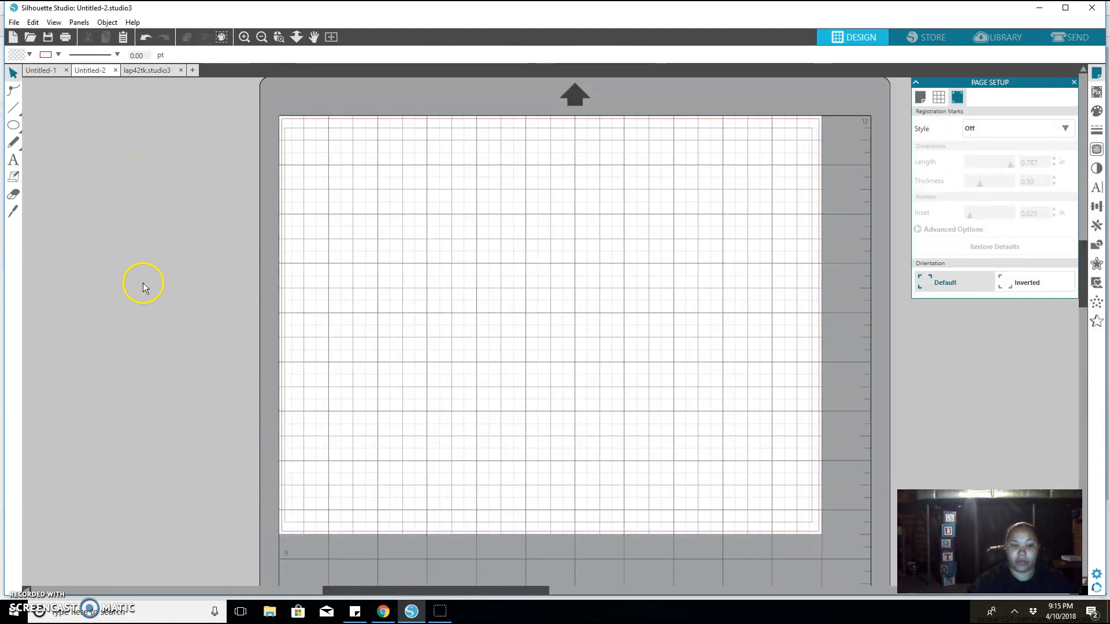
right_click(143, 282)
left_click(176, 337)
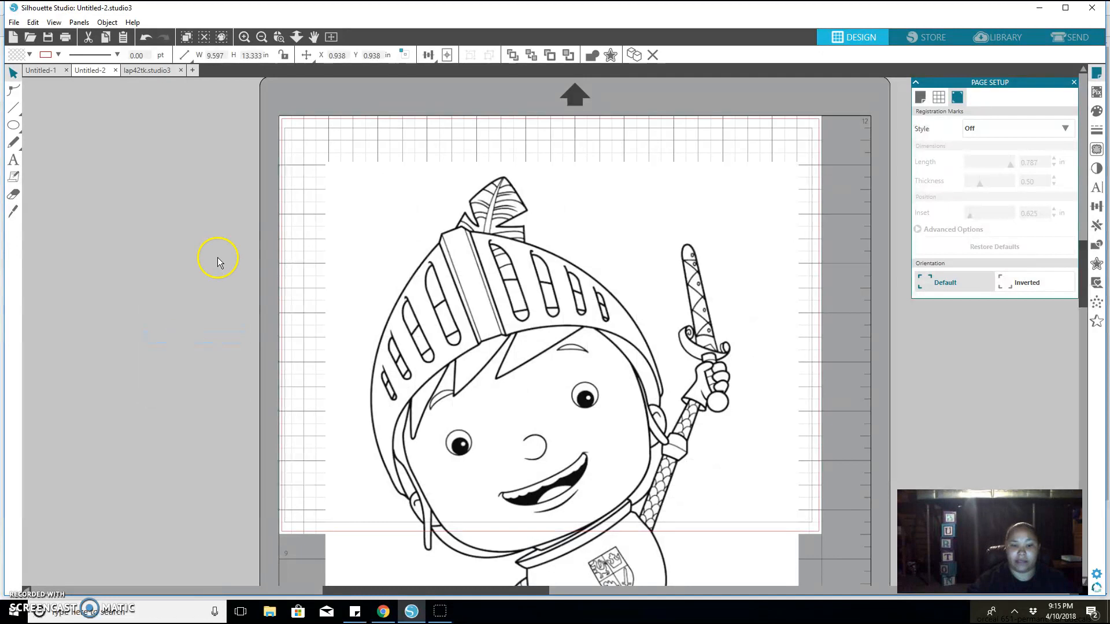
left_click_drag(491, 423, 477, 320)
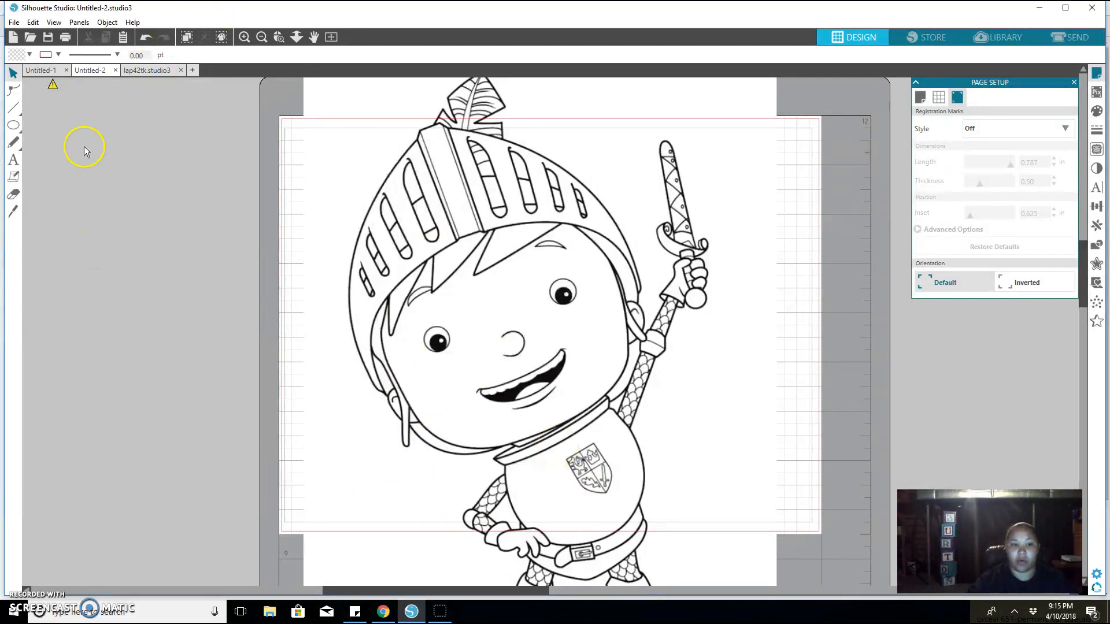
Step: Close the lap42tk drawing without saving and move the knight picture in Untitled-2 against the page's right edge
left_click(181, 71)
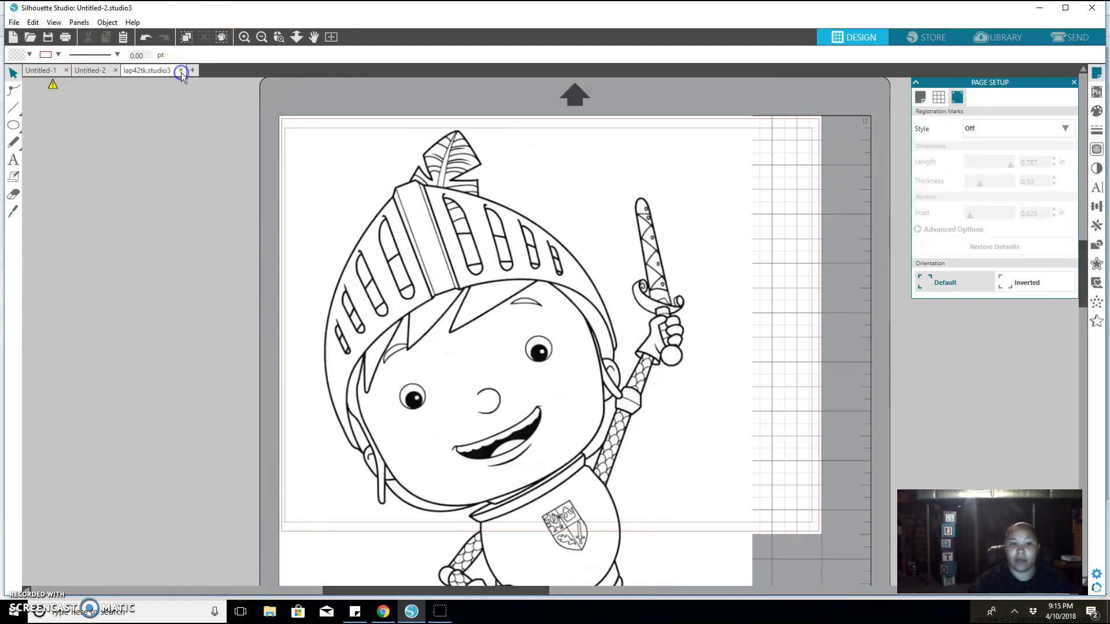
left_click(629, 216)
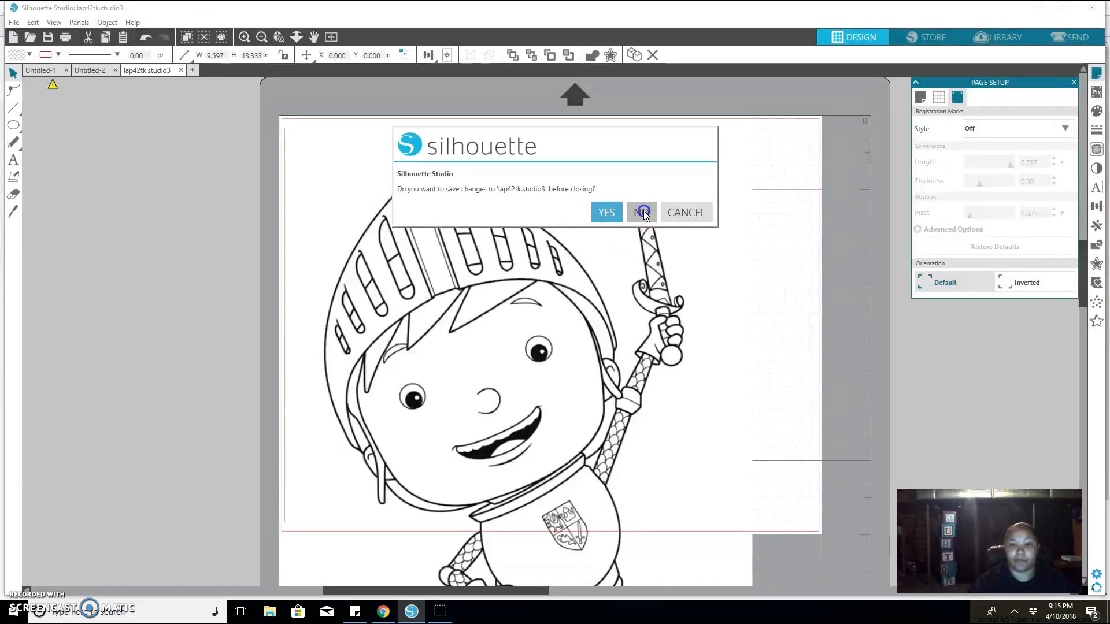
left_click_drag(483, 366, 532, 389)
left_click(533, 389)
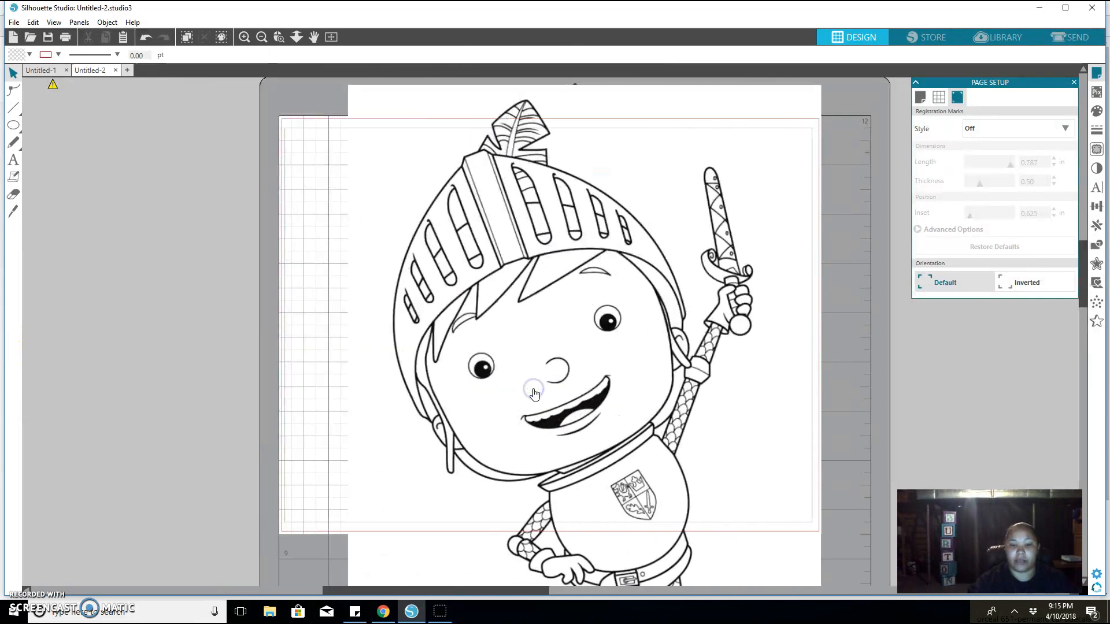
Step: Bring up the Save As dialog for the Untitled-2 drawing and dismiss it without saving
left_click(49, 37)
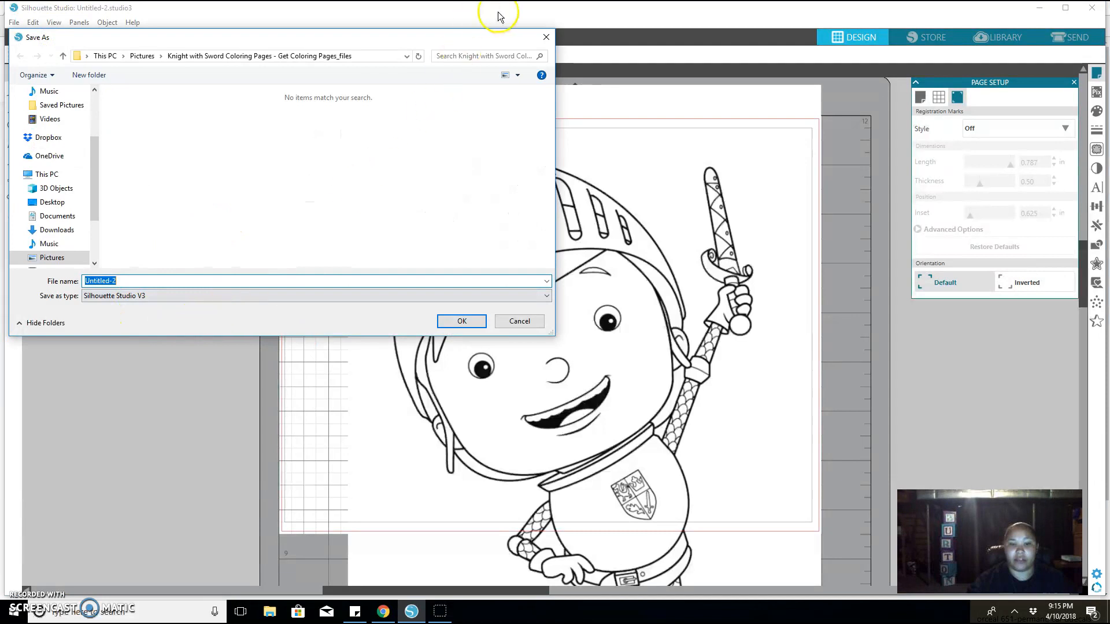
left_click(546, 37)
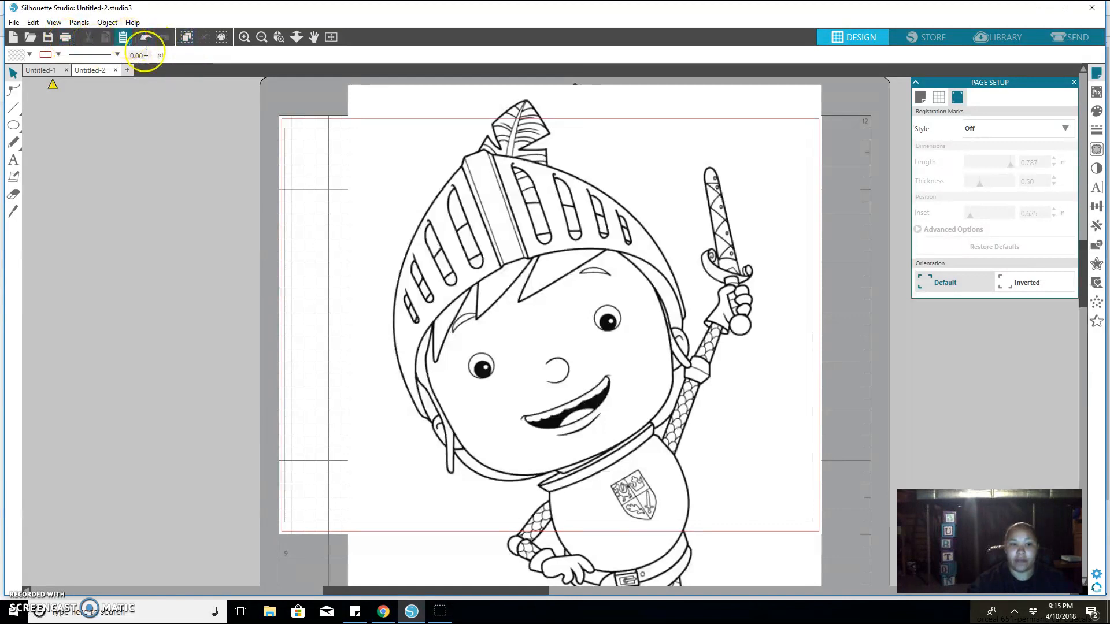
Step: Paste a second knight picture, pull it left of the original, and delete that extra copy
left_click(492, 288)
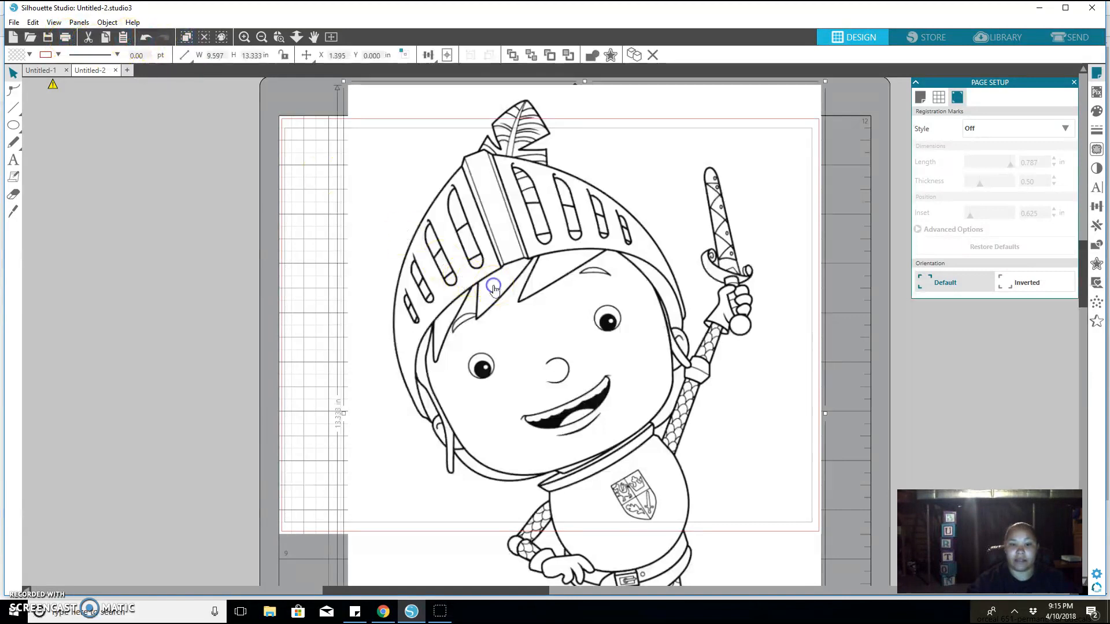
left_click(123, 37)
left_click_drag(569, 258, 333, 284)
right_click(333, 284)
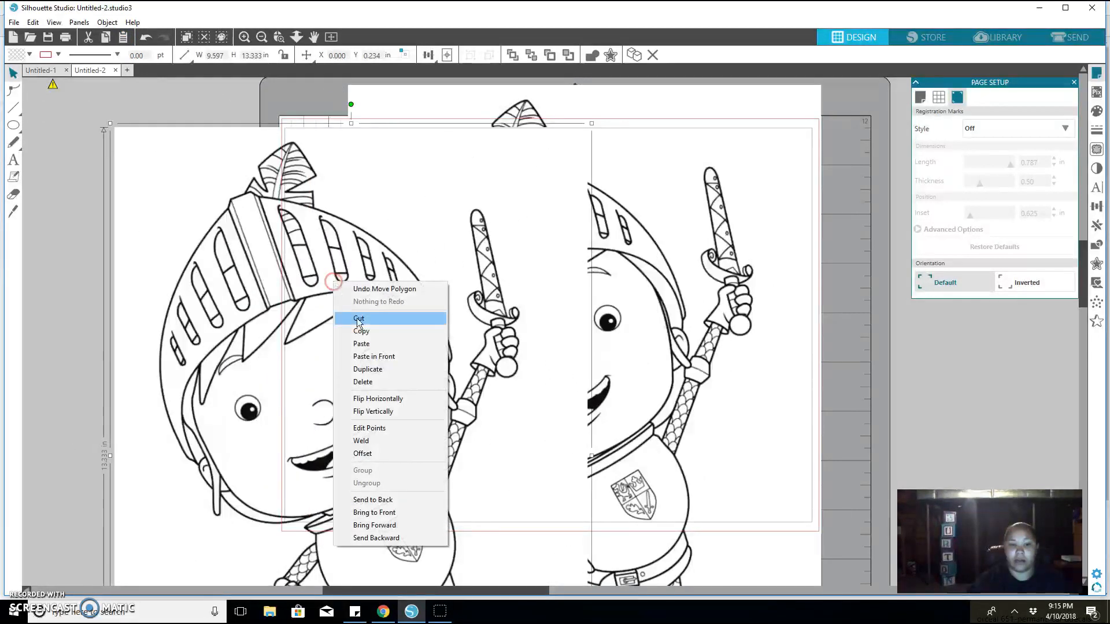
left_click(377, 383)
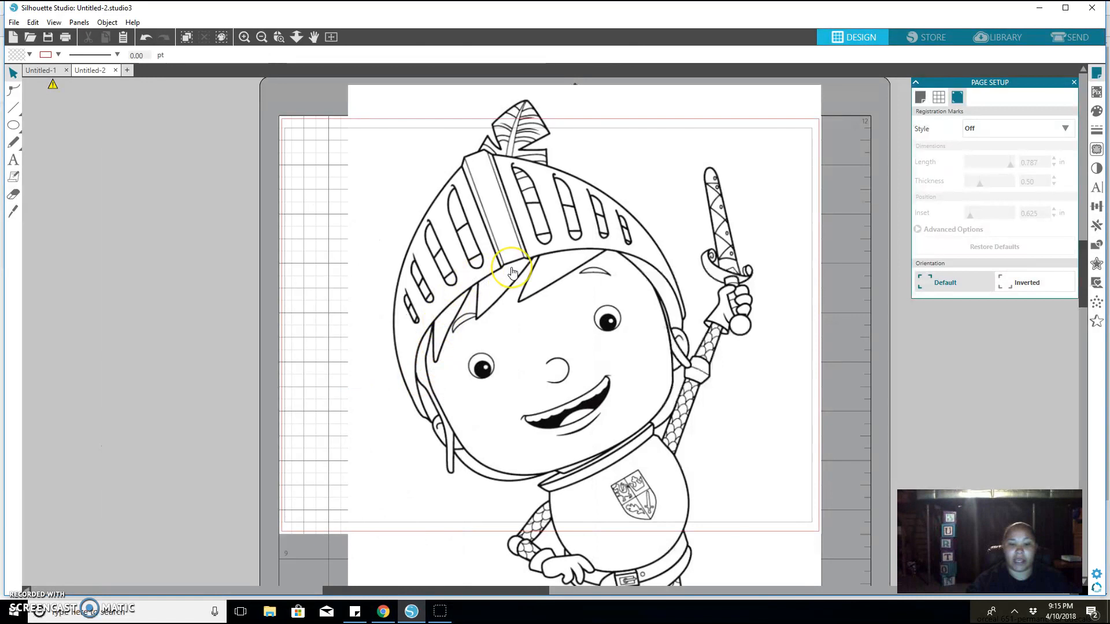
Step: Select the knight picture, paste another copy moved well past the page's left edge, and delete the copy
left_click(533, 299)
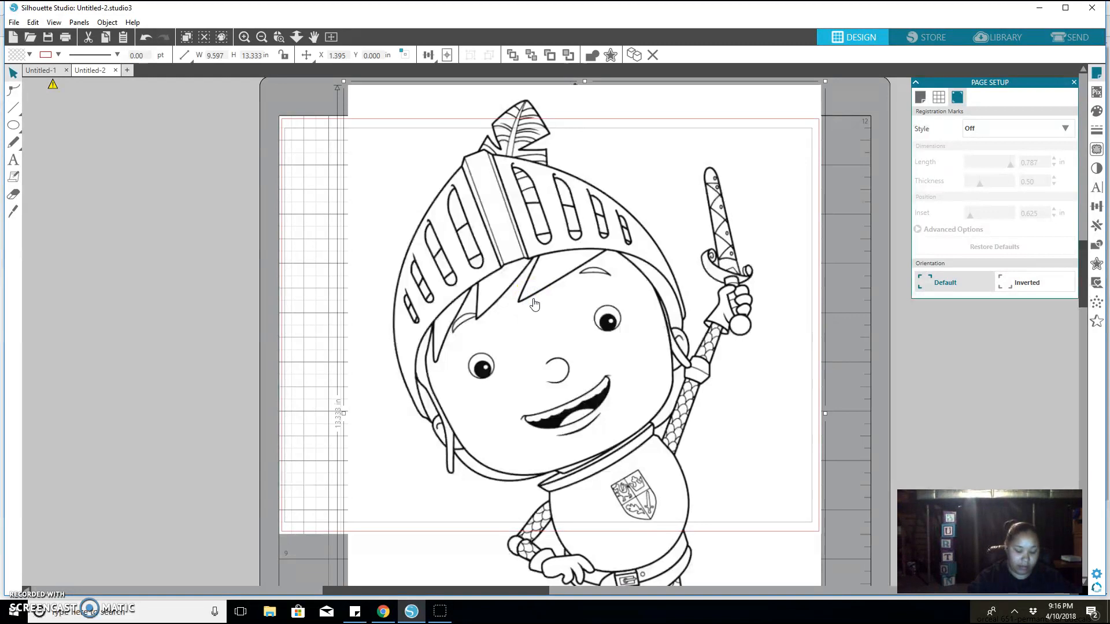
left_click_drag(537, 295, 559, 318)
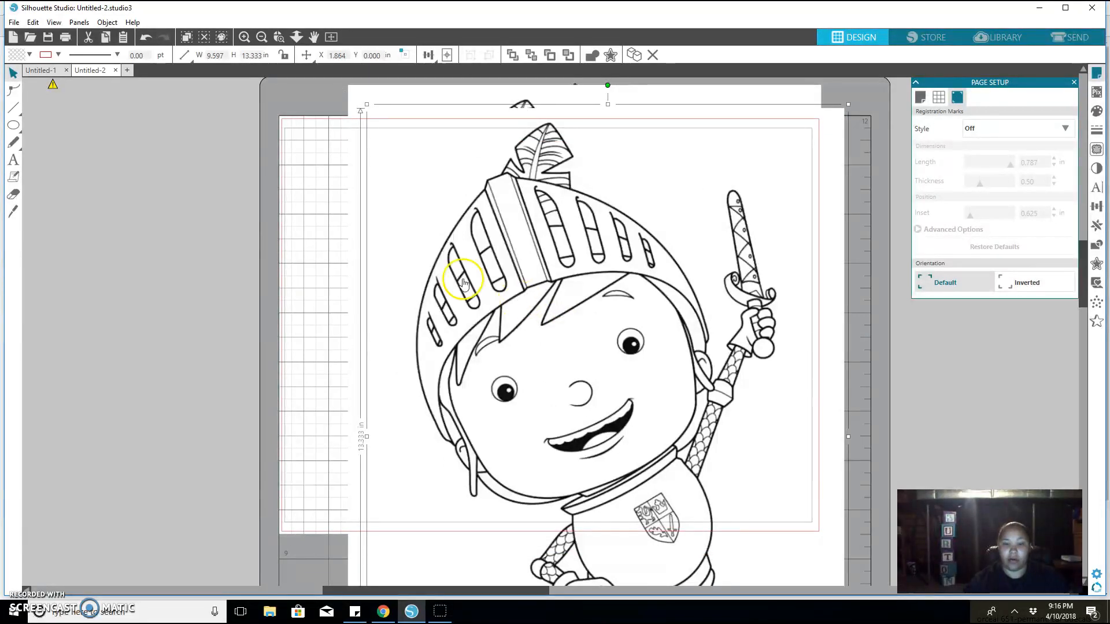
left_click_drag(611, 345, 230, 355)
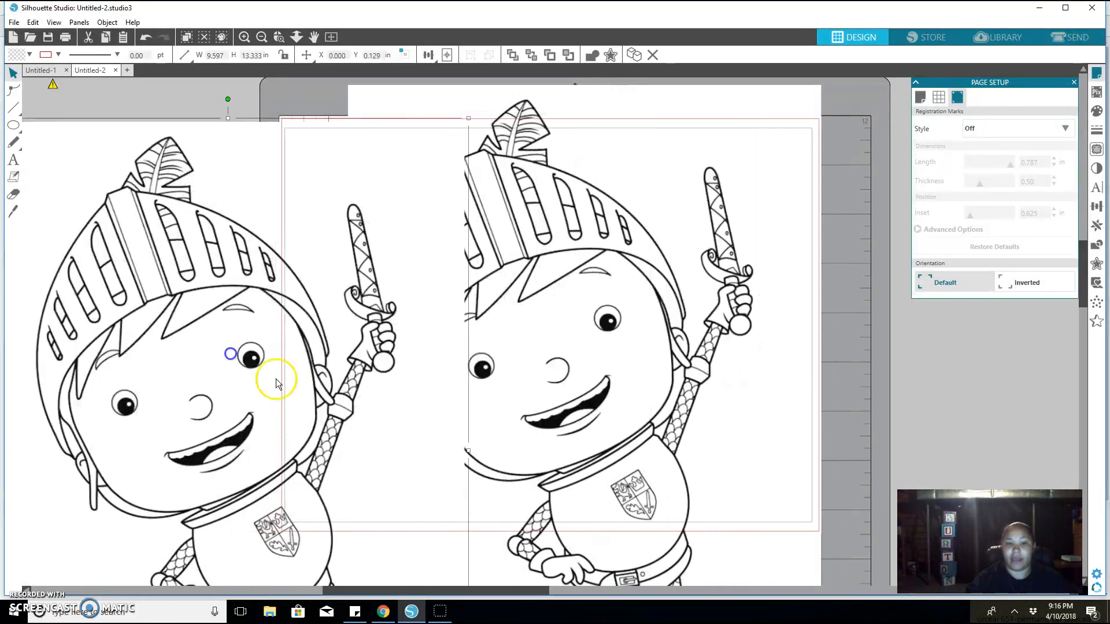
right_click(358, 153)
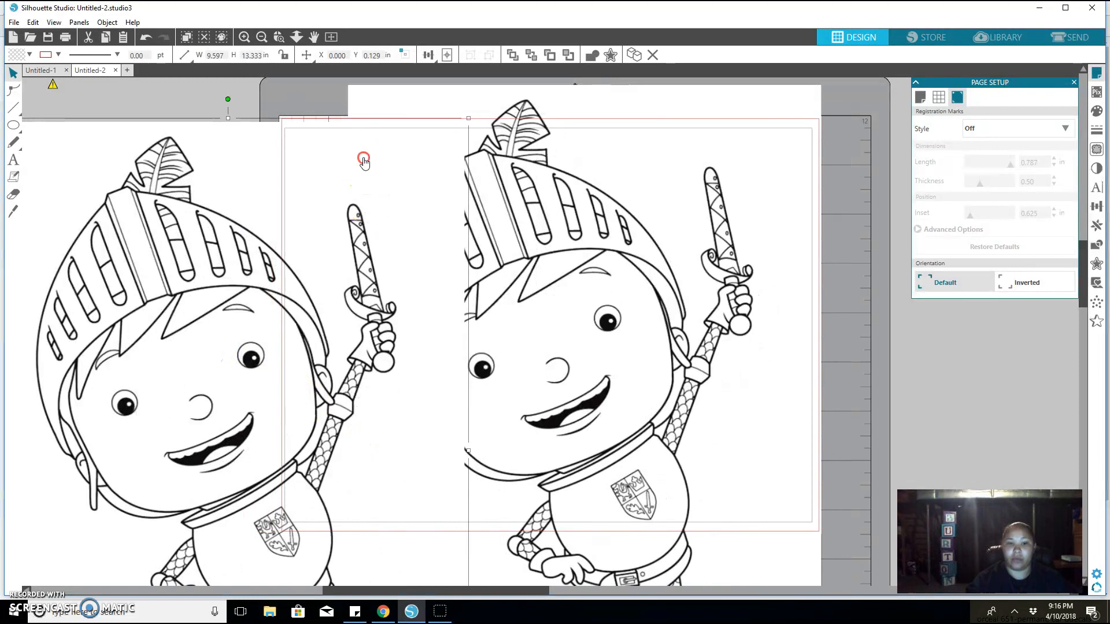
left_click(395, 258)
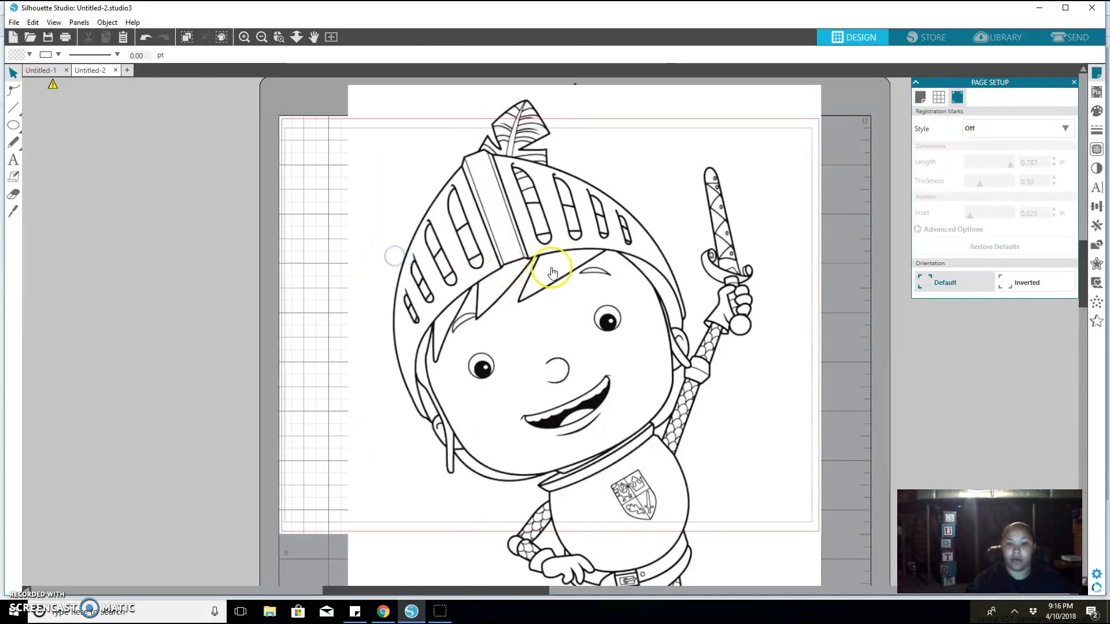
Step: Copy and paste the knight picture once more, place the copy lower left of the original, and delete it
right_click(517, 266)
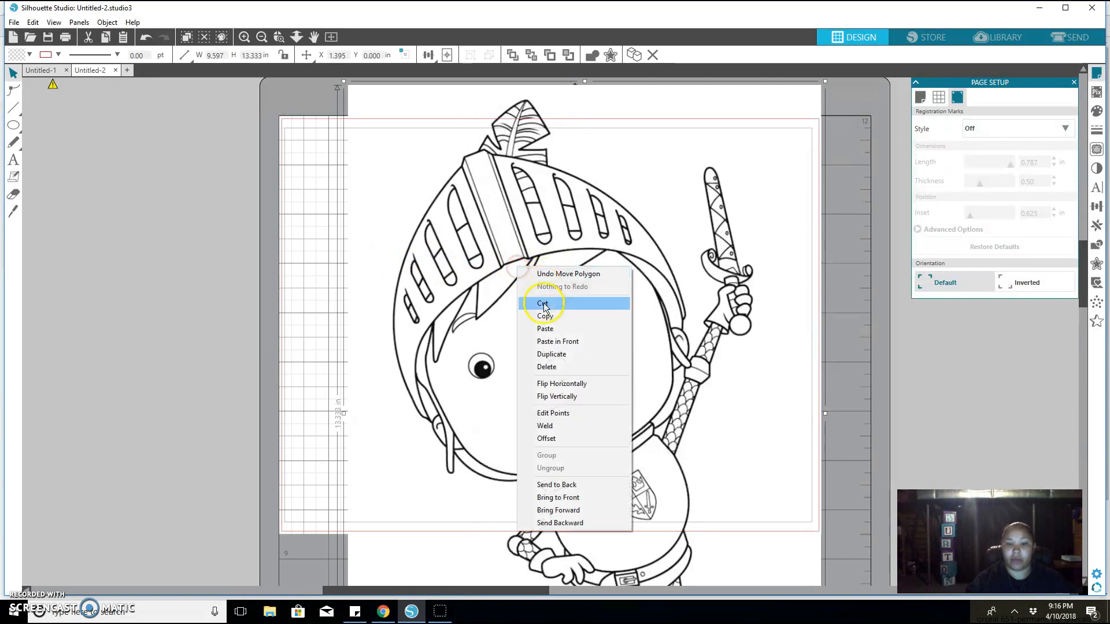
left_click(545, 316)
right_click(493, 240)
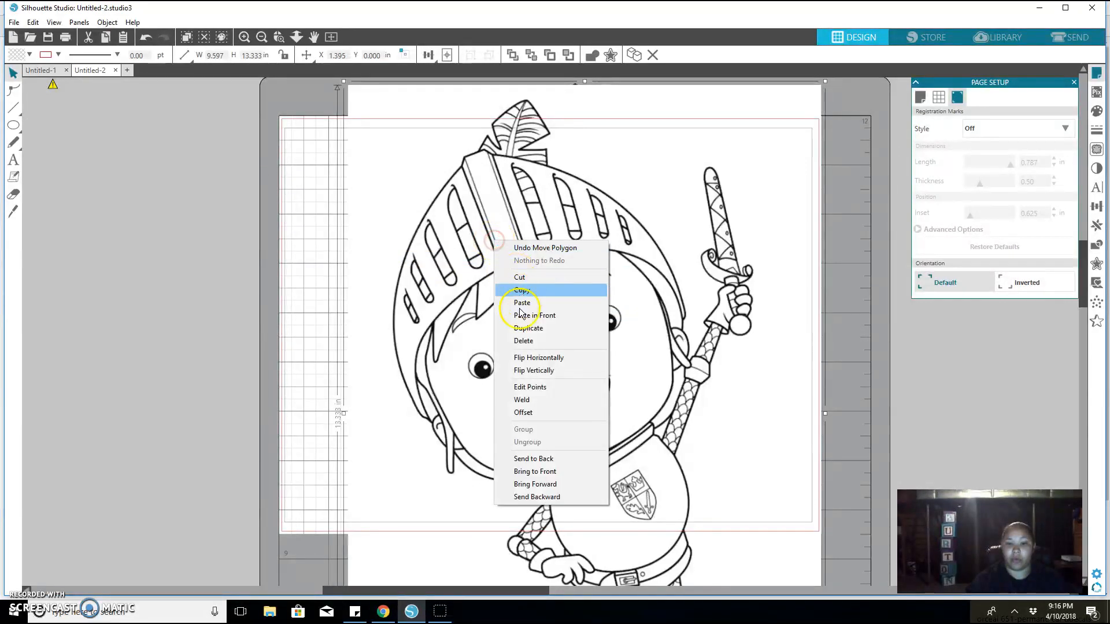
left_click(541, 298)
left_click_drag(539, 285, 300, 359)
left_click(386, 259)
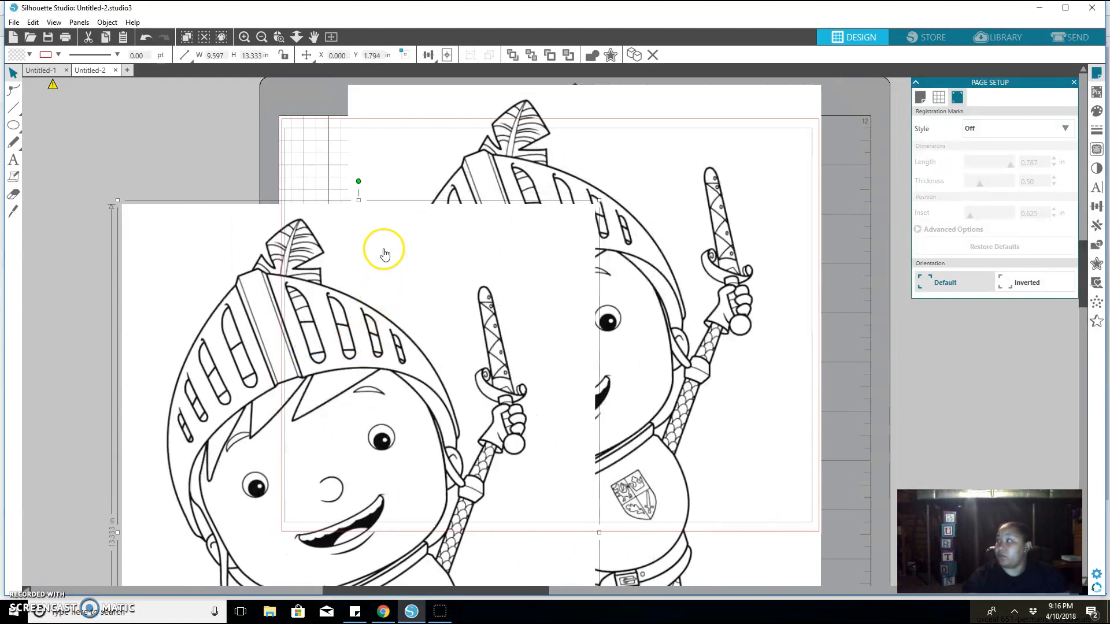
right_click(390, 229)
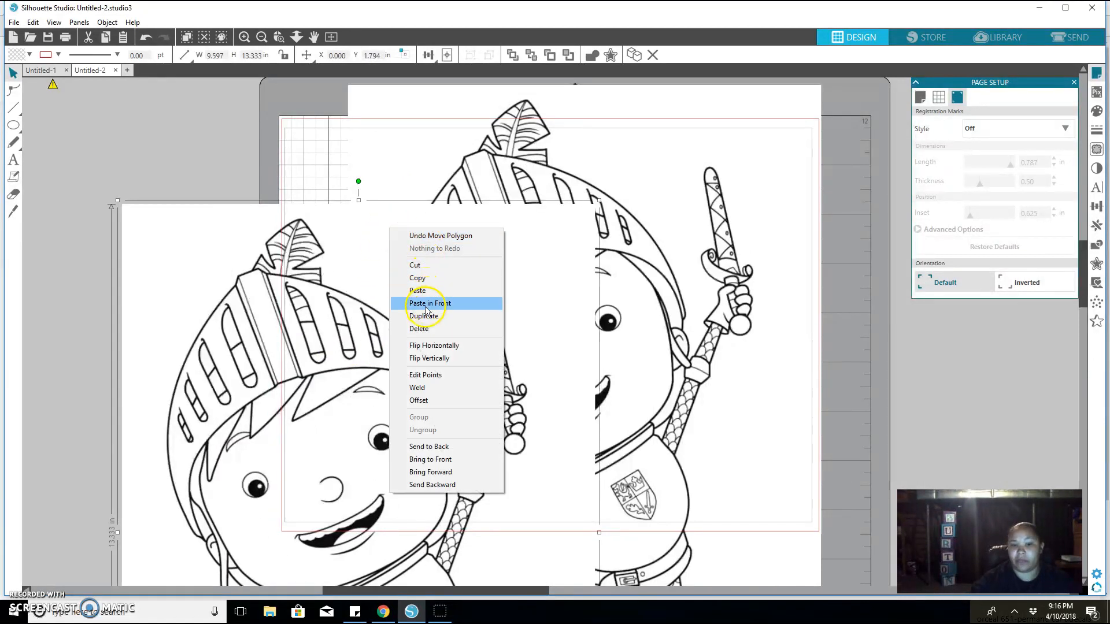
left_click(421, 328)
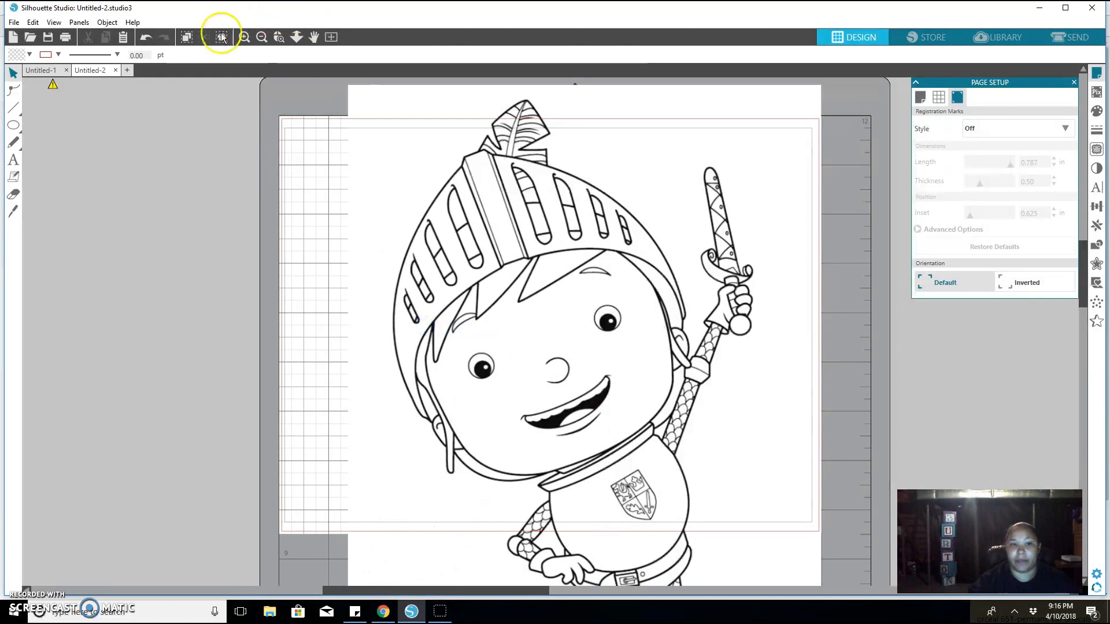
Step: Select everything in the drawing and clear the selection, and try zooming in on the knight and back out
left_click(188, 37)
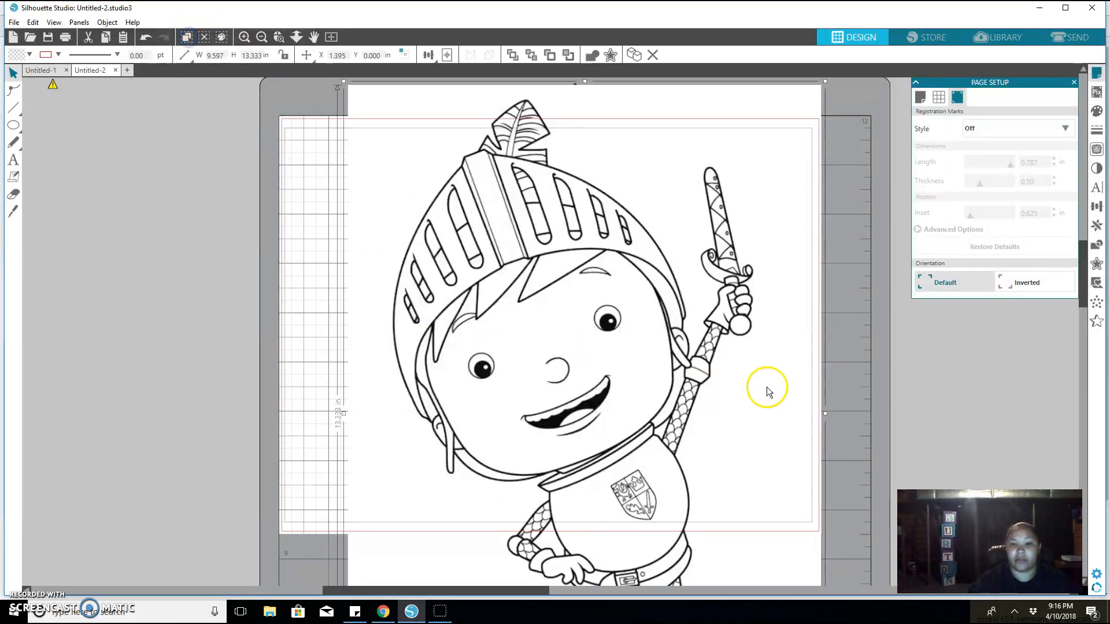
left_click(141, 185)
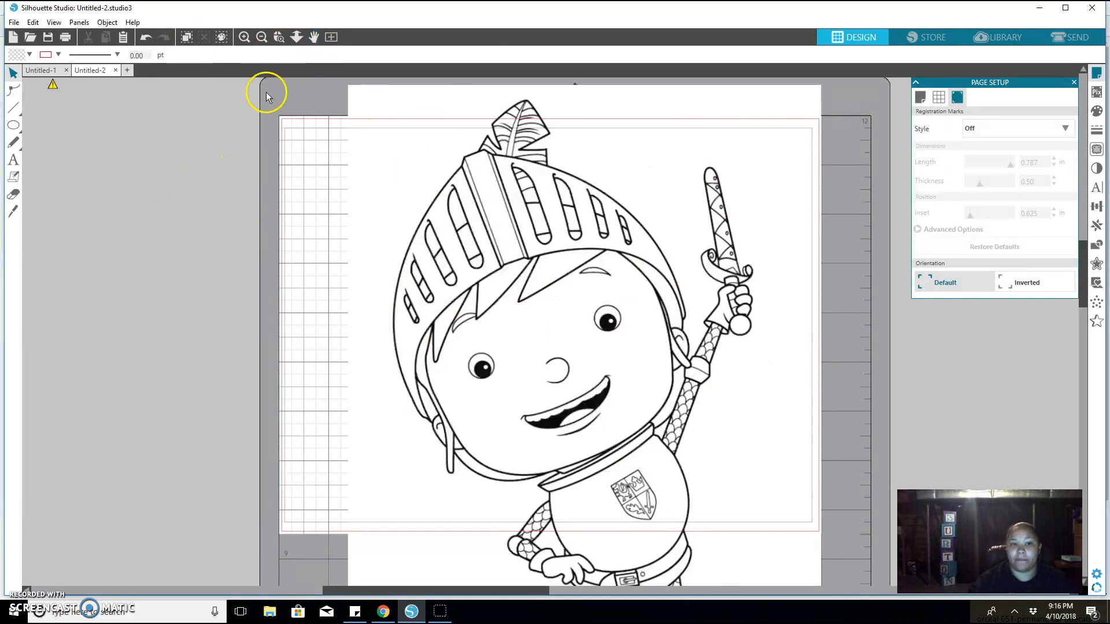
left_click(245, 37)
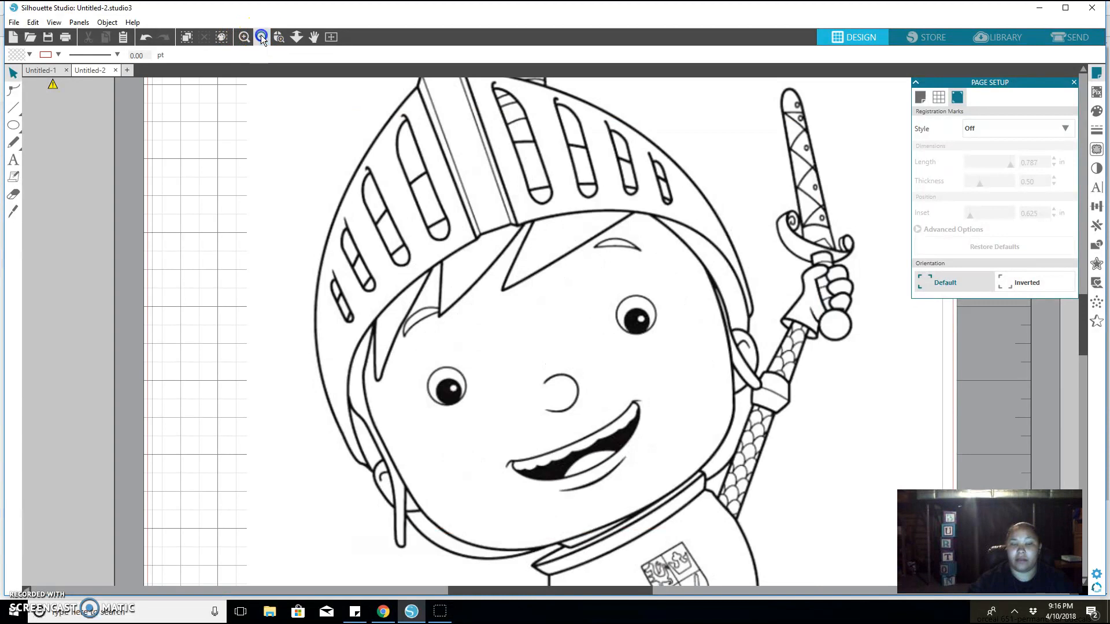
left_click(261, 37)
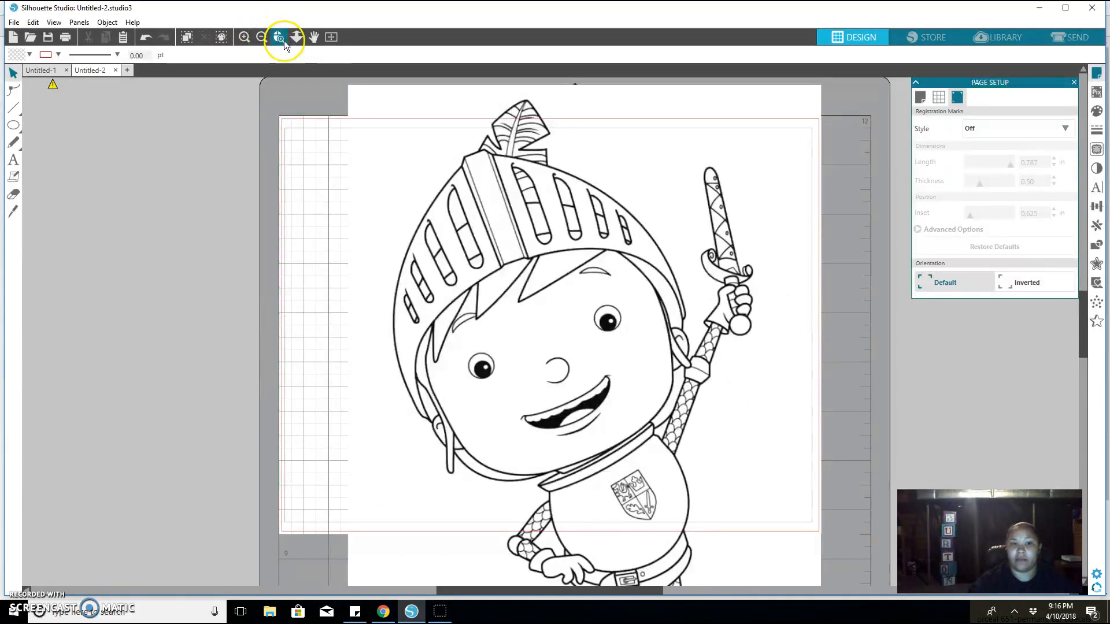
Step: Zoom in on the area around the knight's nose, return to the wider view, and dismiss the advertisement notification
left_click(279, 37)
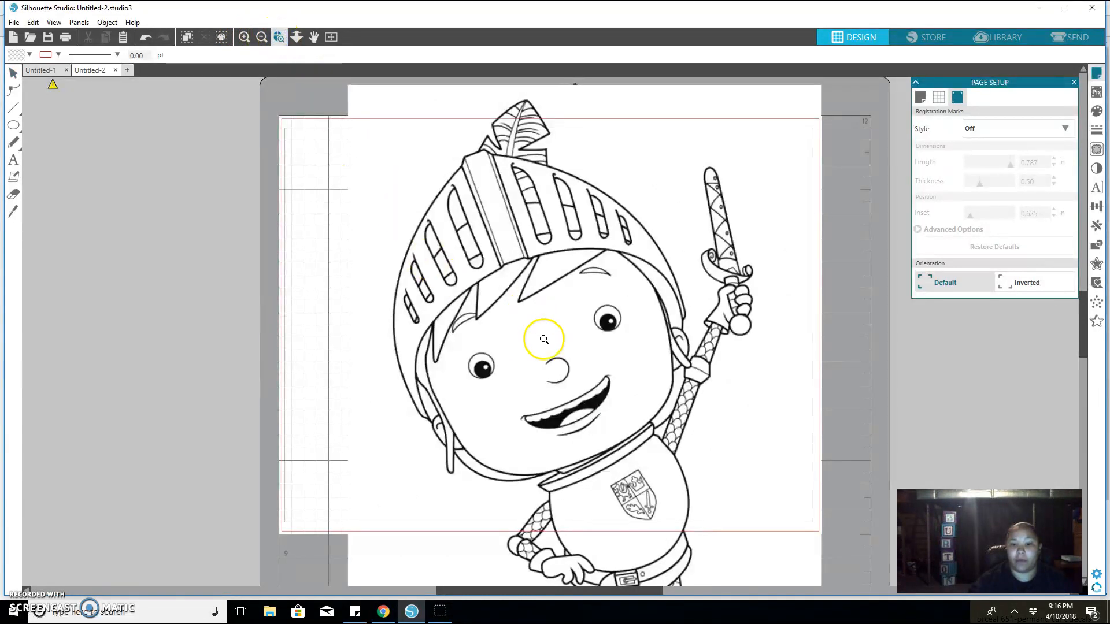
left_click(568, 378)
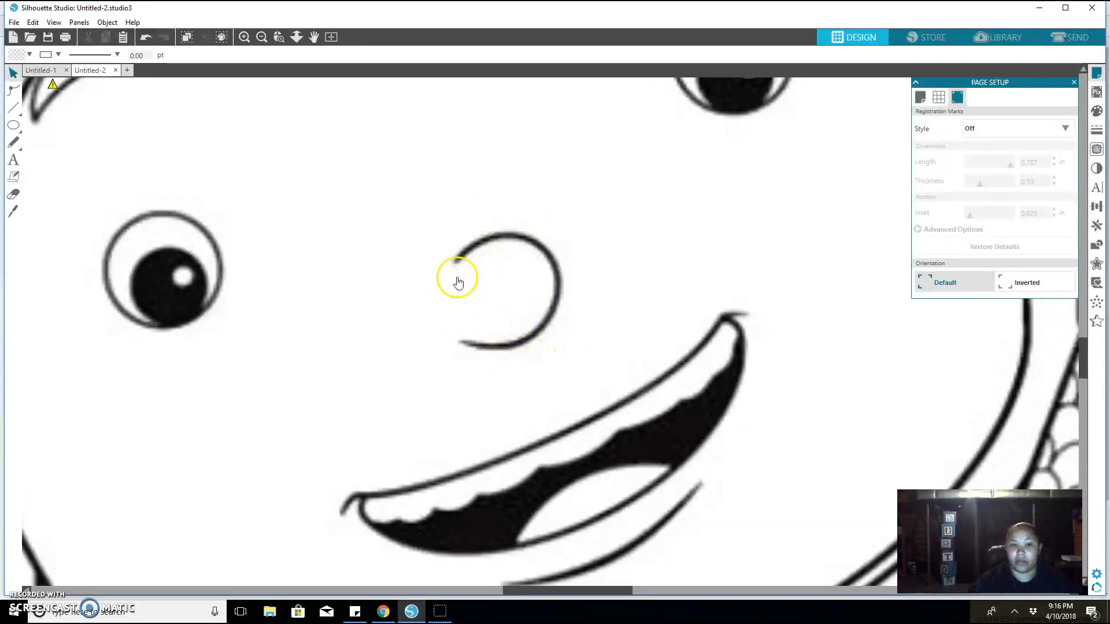
left_click(144, 38)
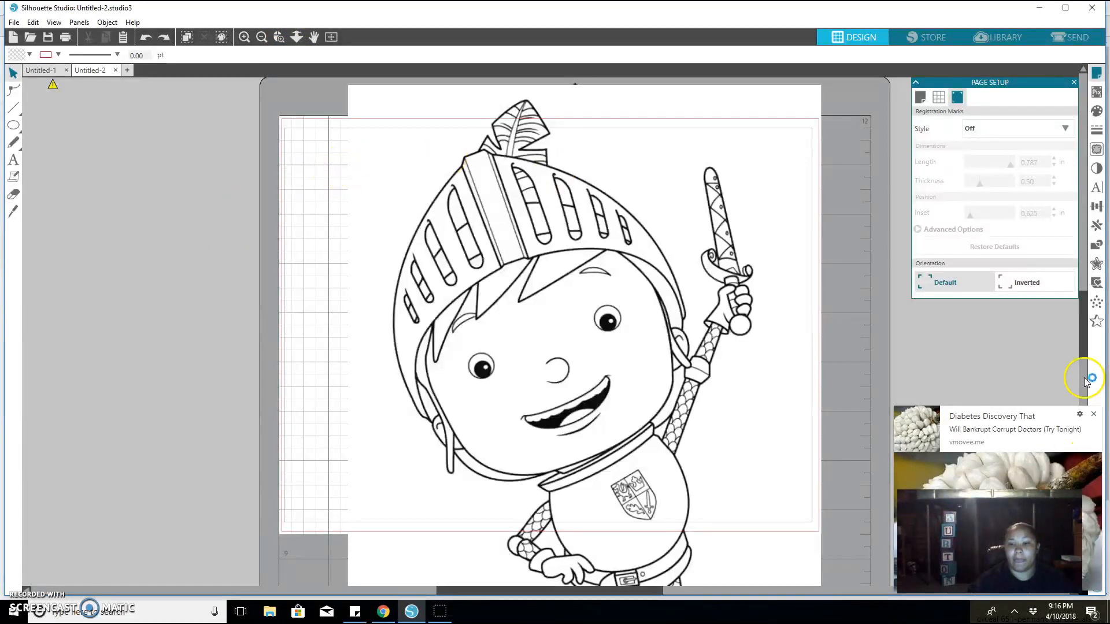
left_click(1095, 414)
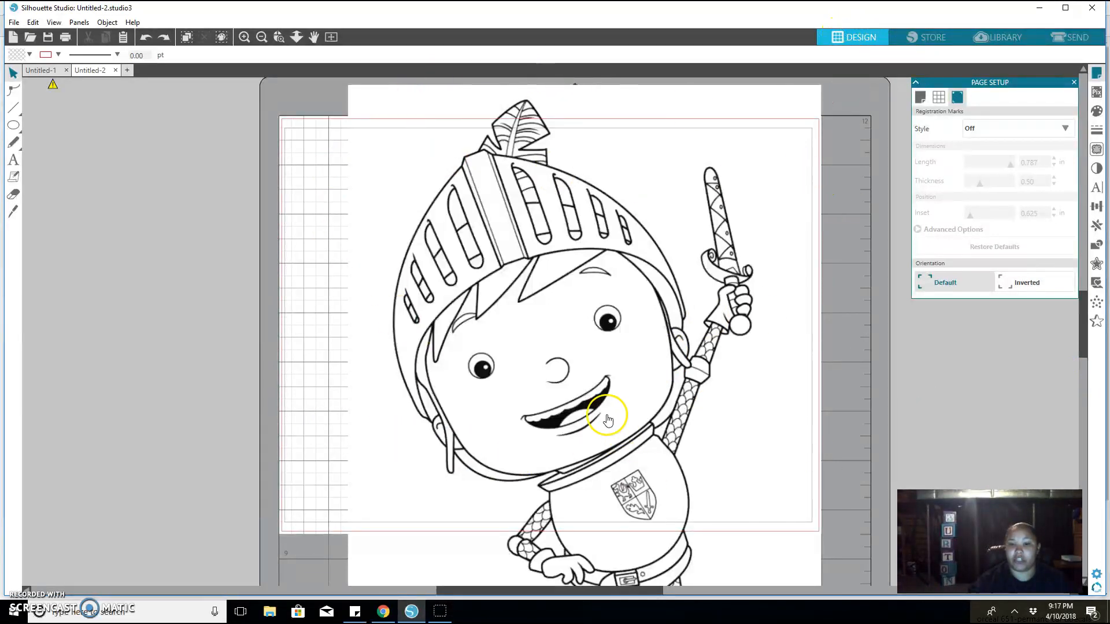
Step: Look through the Design Store's home page down to the featured designs, and open the library of all designs
left_click(925, 38)
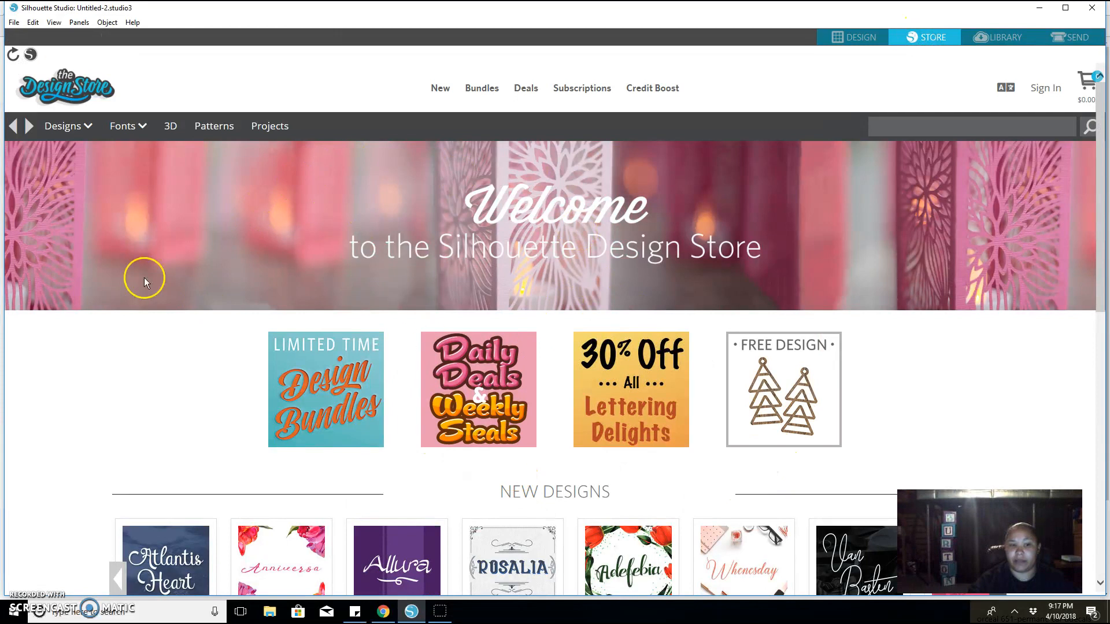
scroll(636, 359, "down", 10)
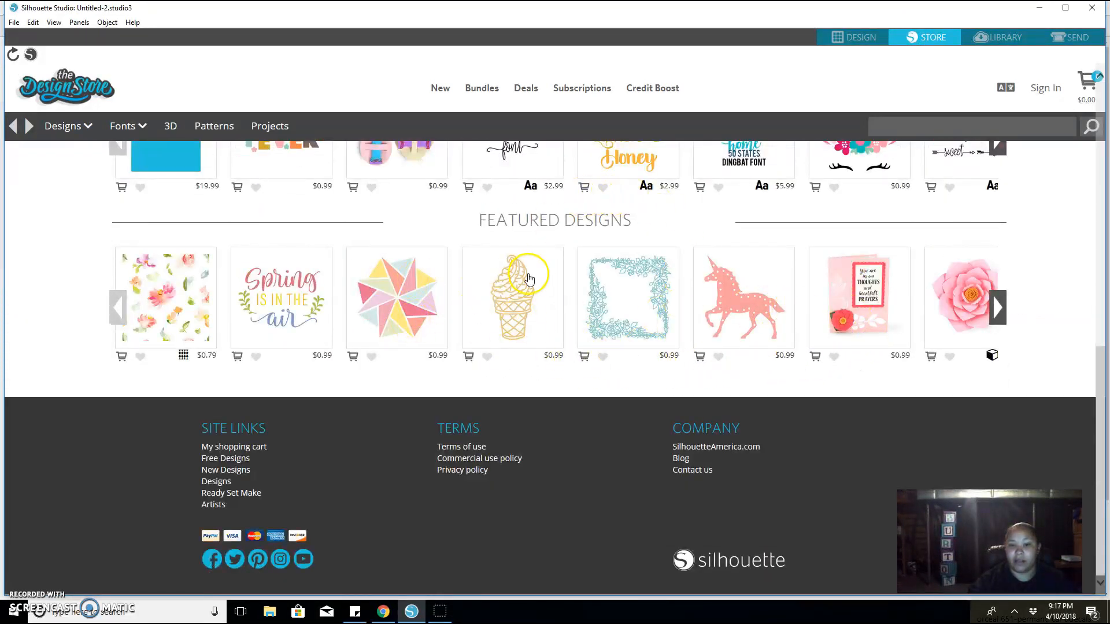
mouse_move(528, 278)
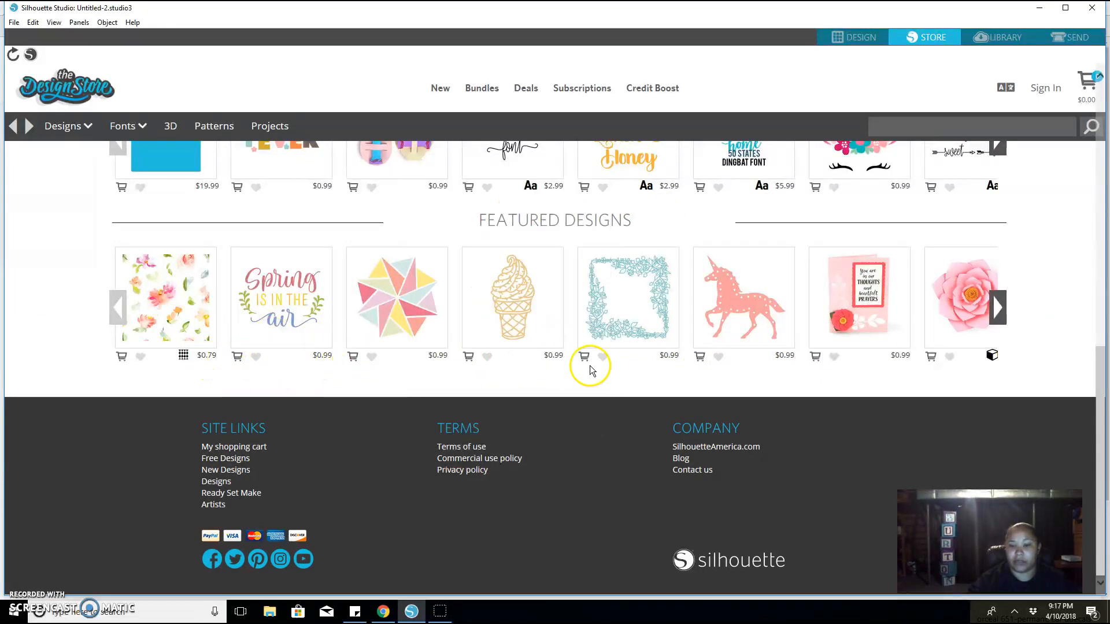
scroll(578, 341, "up", 8)
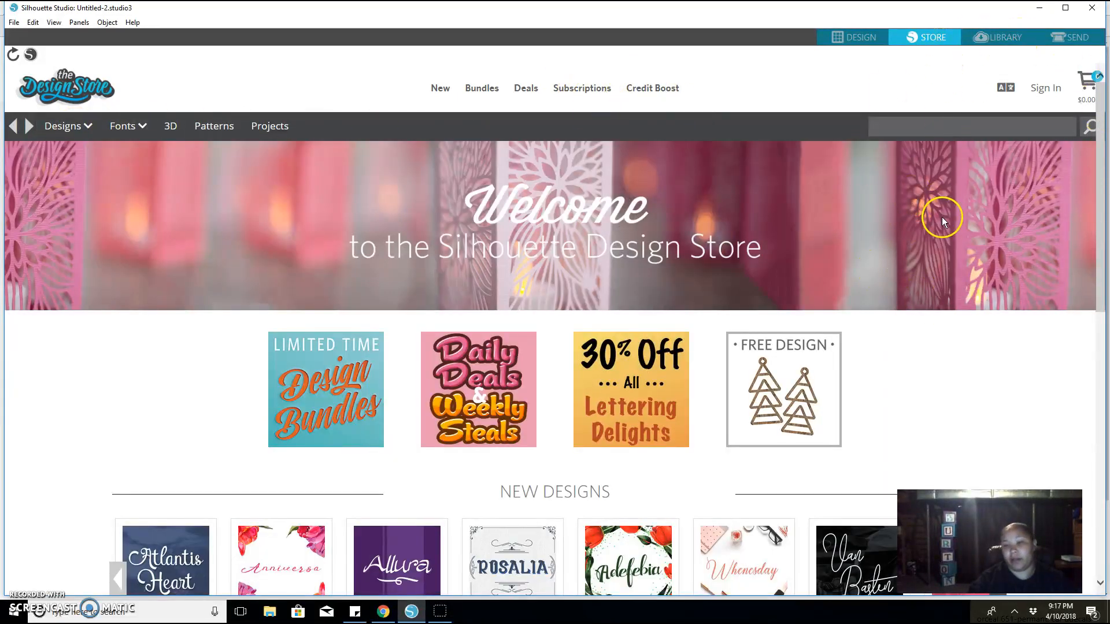
left_click(999, 39)
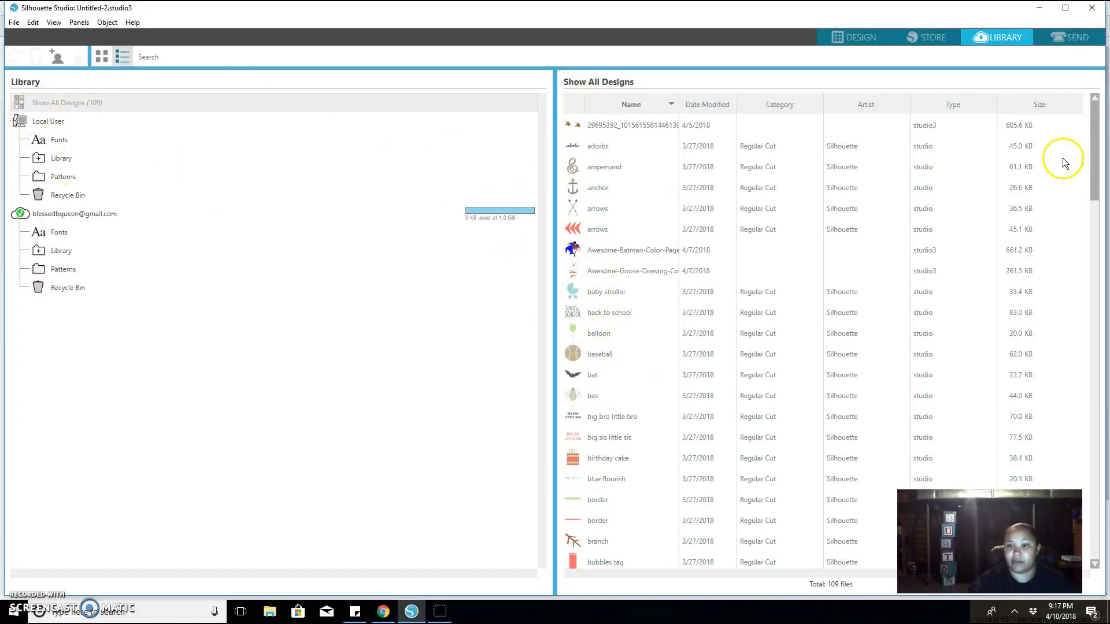
Step: Go to the send settings and examine the action and tool choices offered for the Vinyl, Glossy material
left_click(1089, 38)
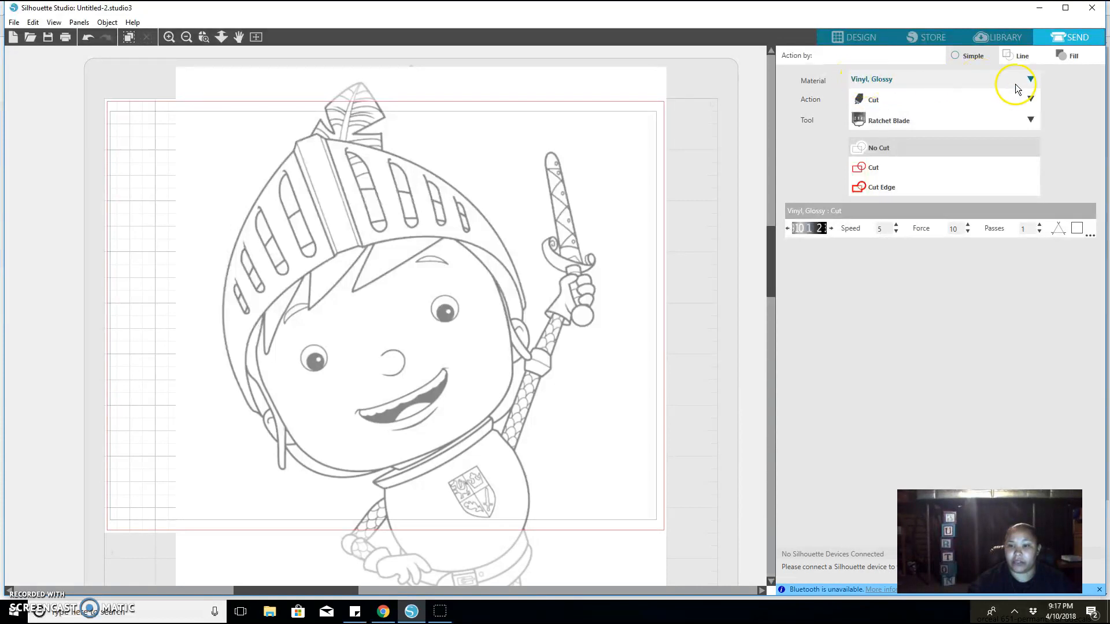
left_click(911, 104)
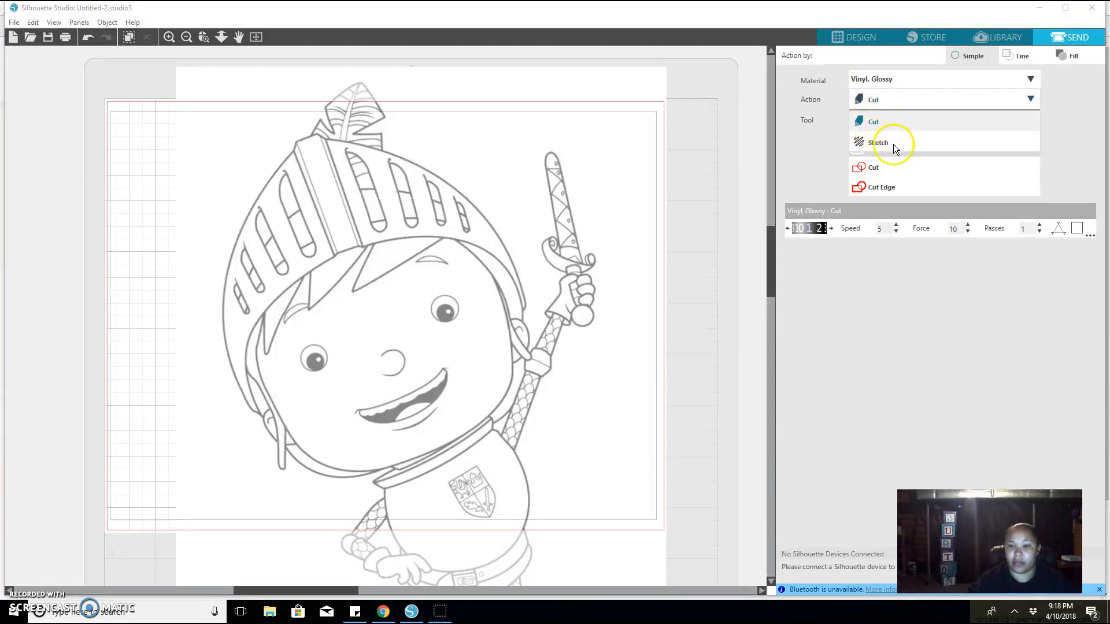
left_click(877, 103)
left_click(892, 125)
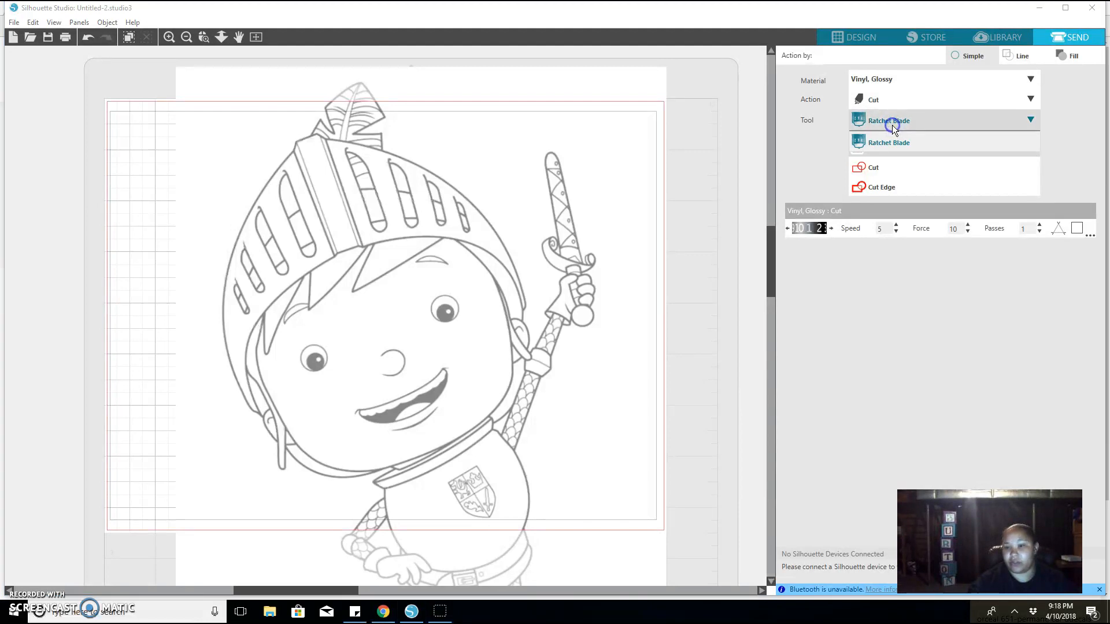
left_click(892, 125)
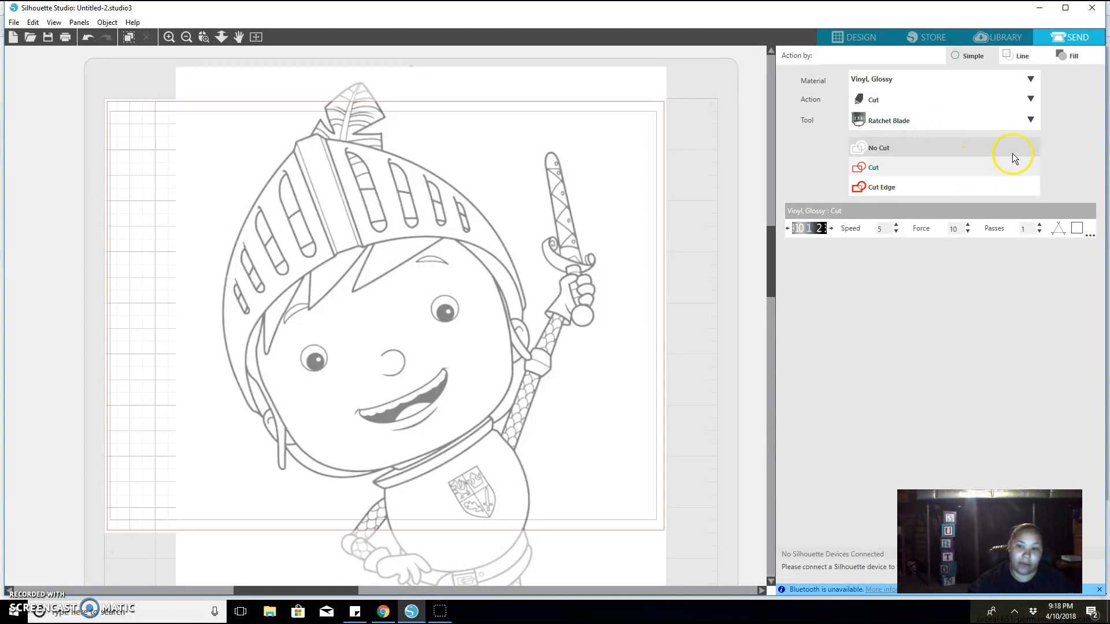
Step: Try the No Cut and Cut options, and set the selected knight picture to Cut
left_click(872, 149)
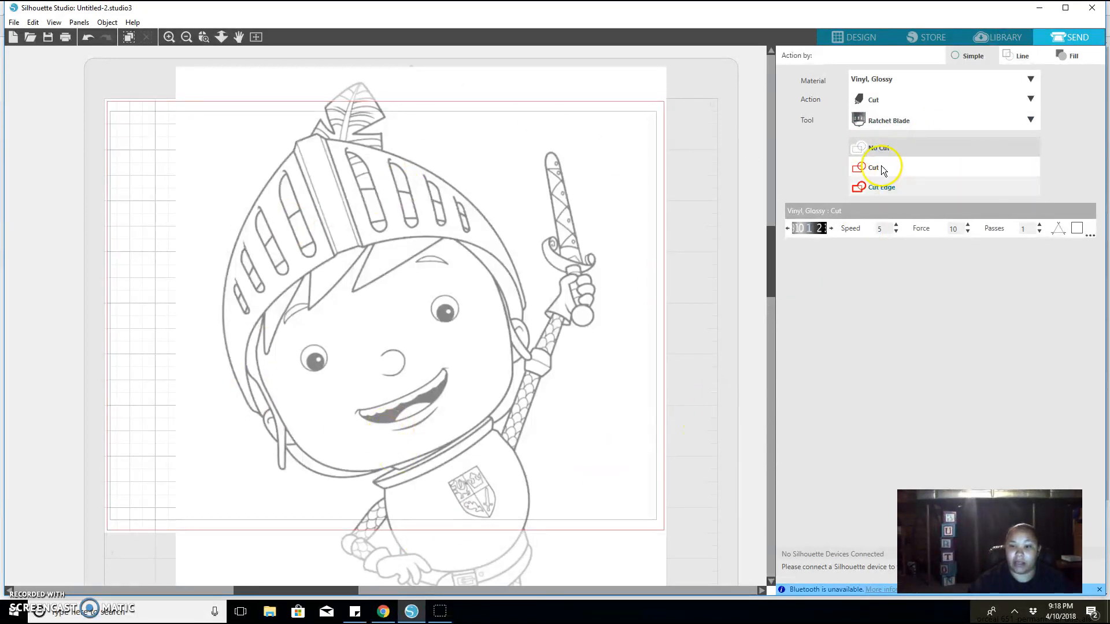
left_click(879, 168)
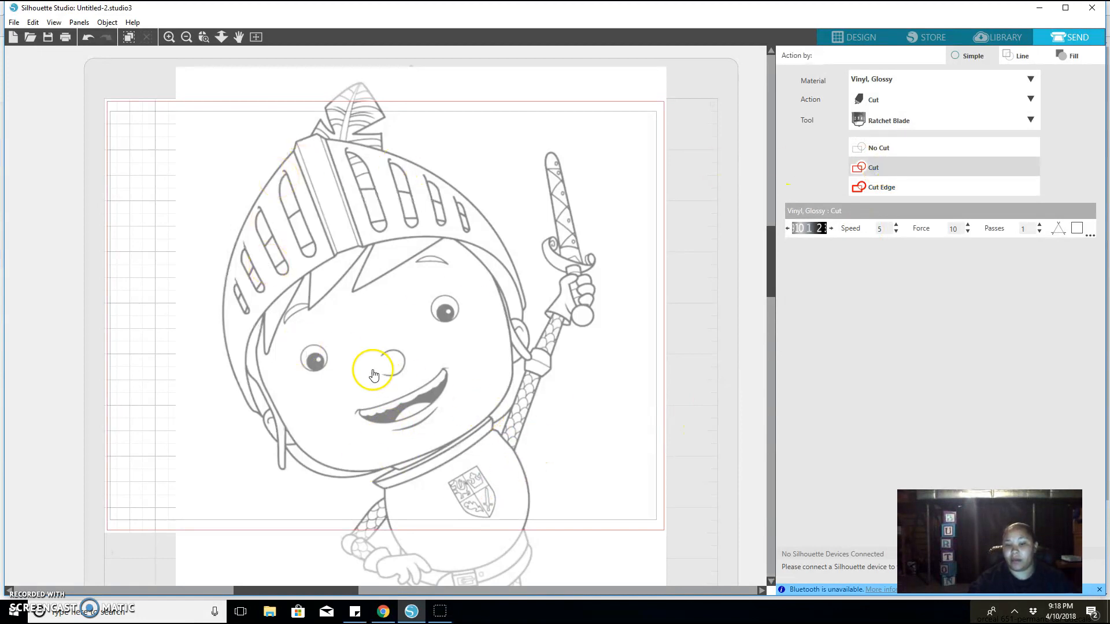
left_click(426, 318)
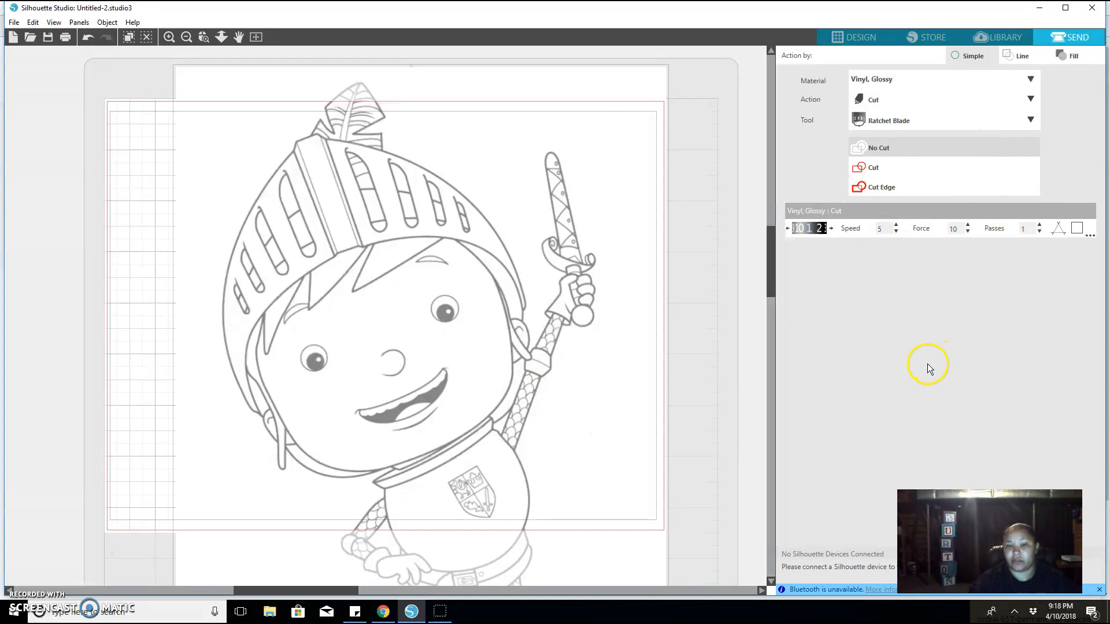
left_click(875, 168)
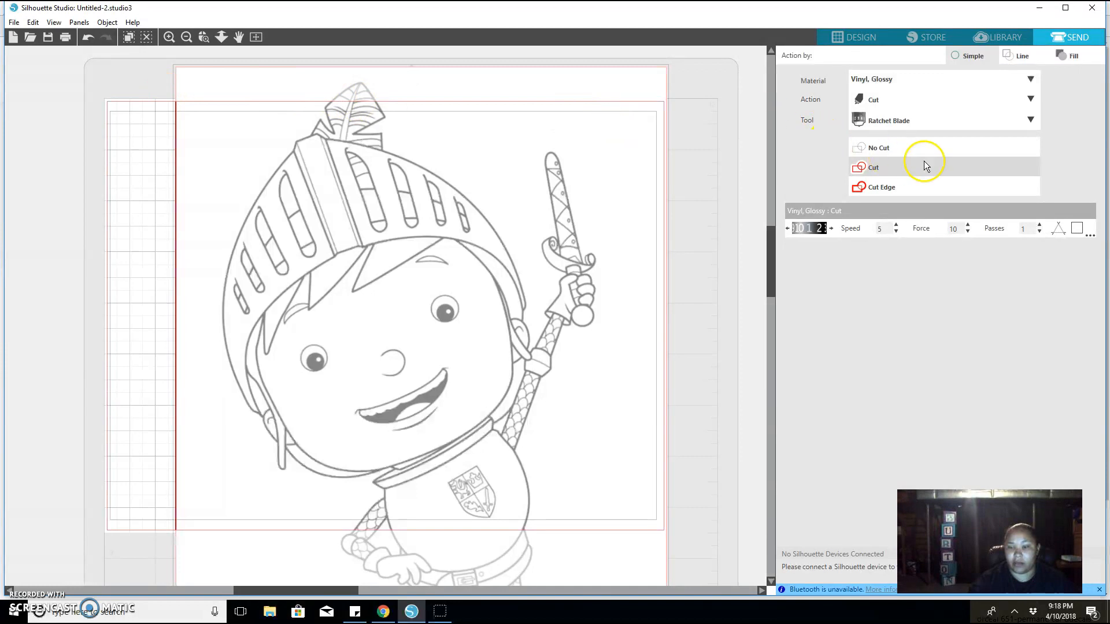
Step: Return to the design view, shrink the knight picture to about 6.3 by 8.8 inches, and move it mostly off the page's left edge
left_click(861, 37)
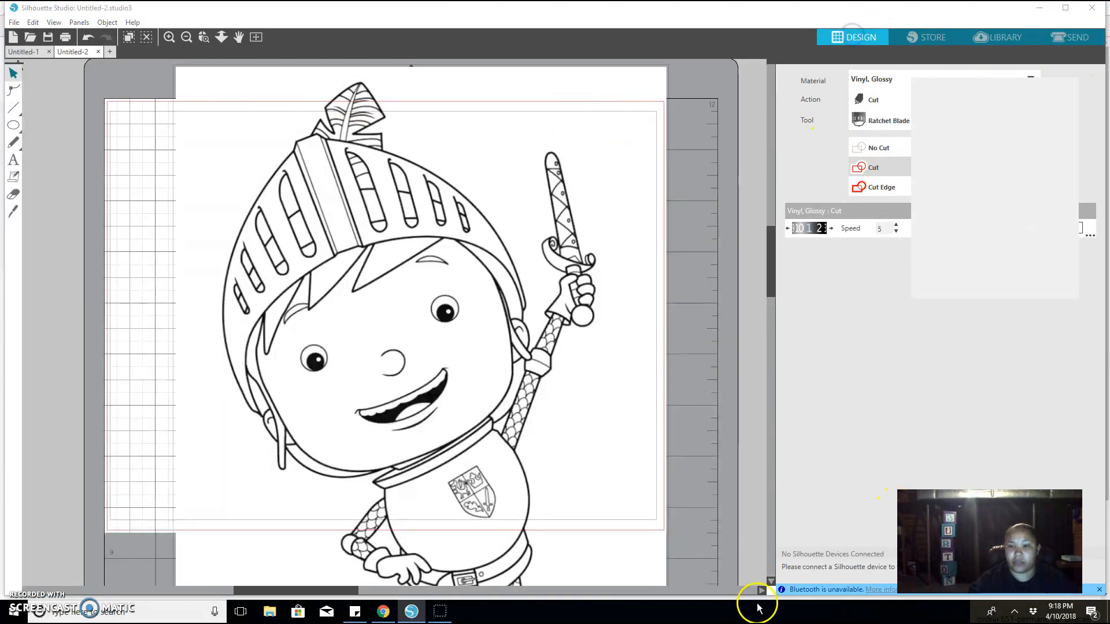
left_click(448, 229)
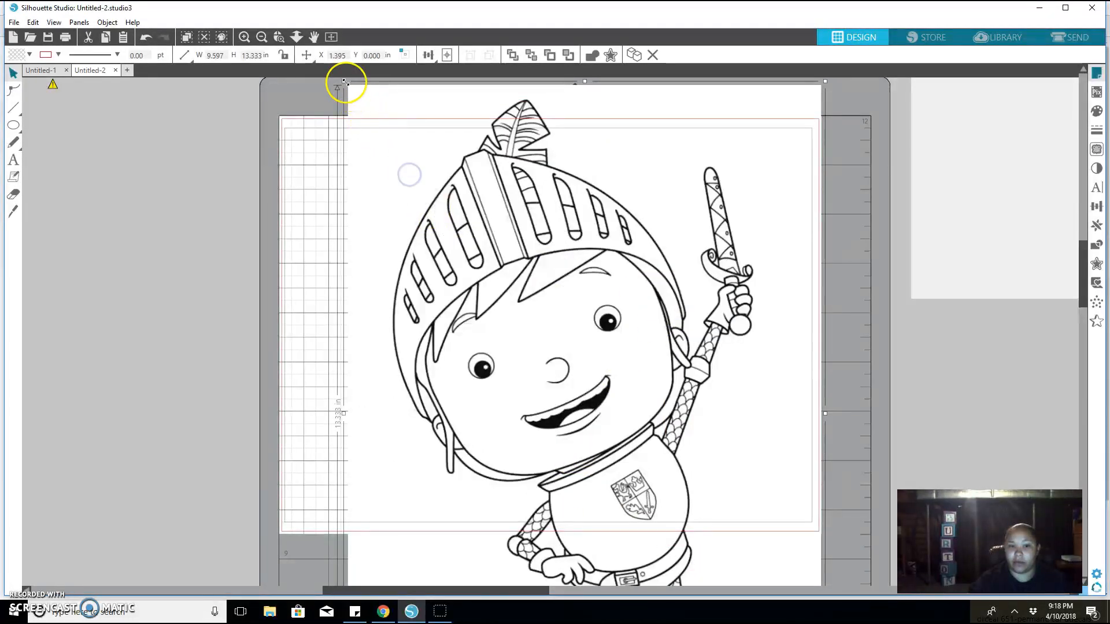
left_click_drag(347, 85, 502, 312)
left_click_drag(525, 401, 105, 239)
left_click_drag(409, 590, 345, 589)
left_click_drag(376, 365, 240, 229)
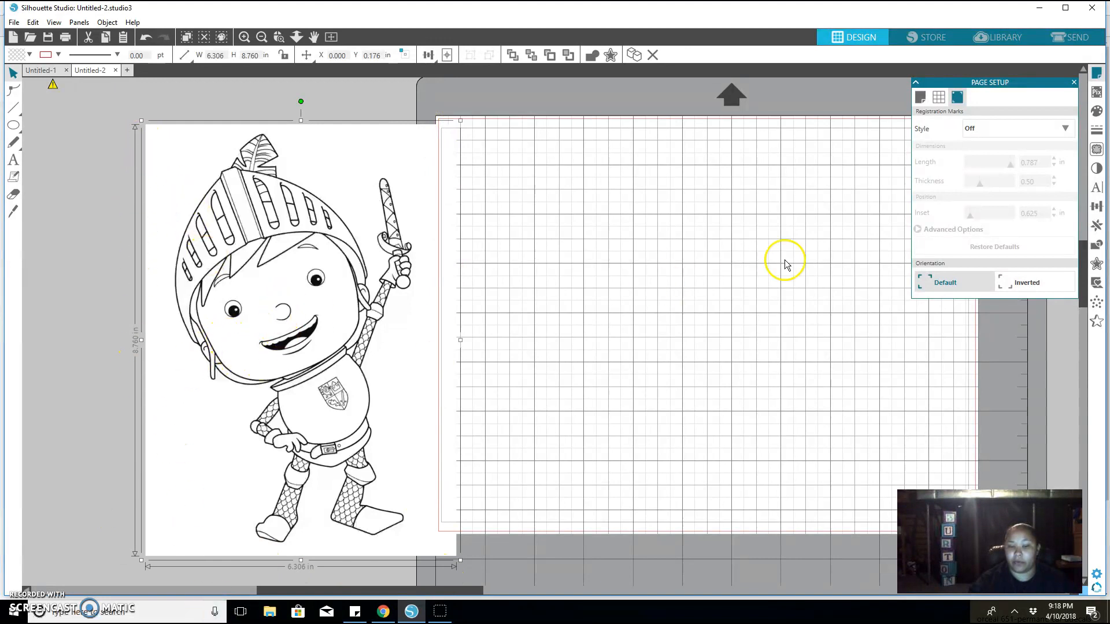
Step: Start a trace and select the whole knight picture as the trace area
left_click(1097, 150)
left_click(951, 113)
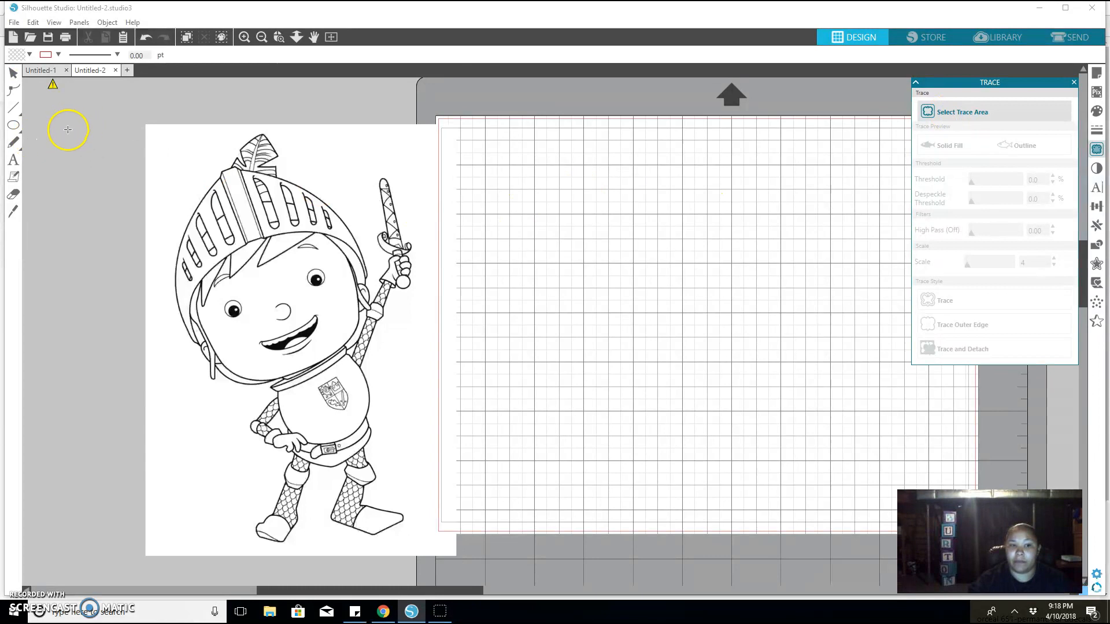
mouse_move(133, 111)
left_mouse_down()
mouse_move(187, 524)
mouse_move(234, 553)
mouse_move(460, 565)
left_mouse_up()
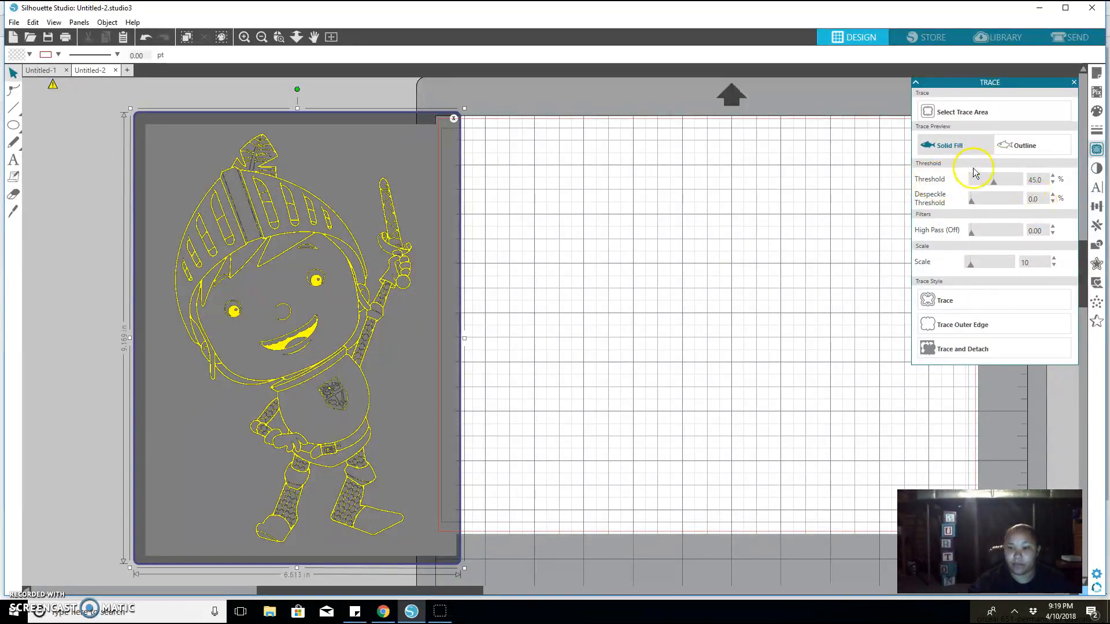
Step: Adjust the trace threshold up and down while checking the preview, and settle on 75%
left_click(995, 183)
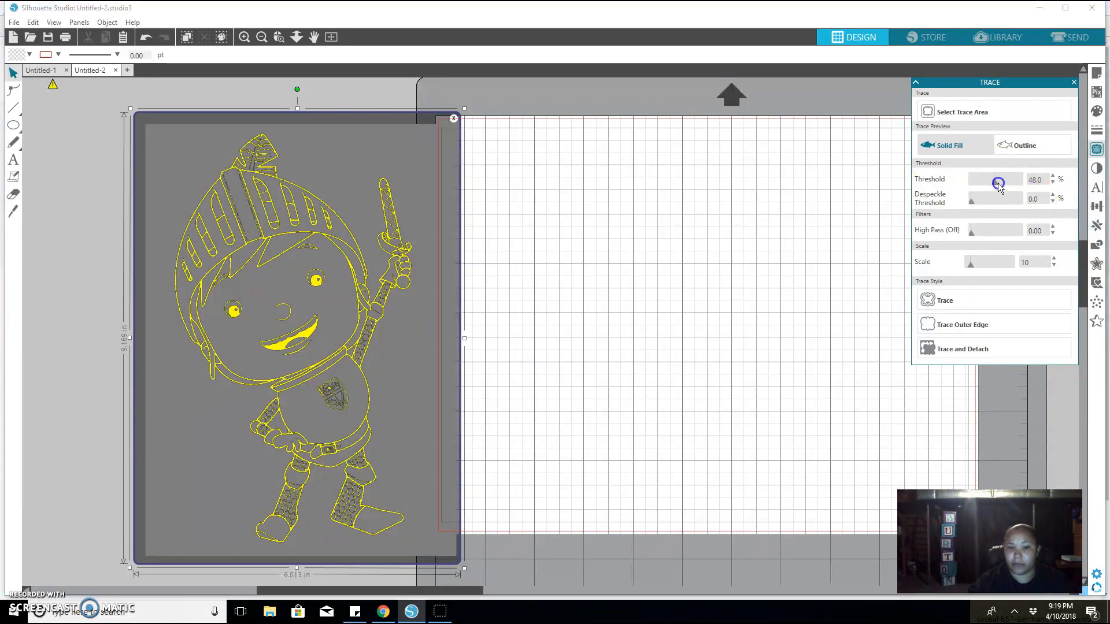
left_click_drag(1002, 183, 1011, 184)
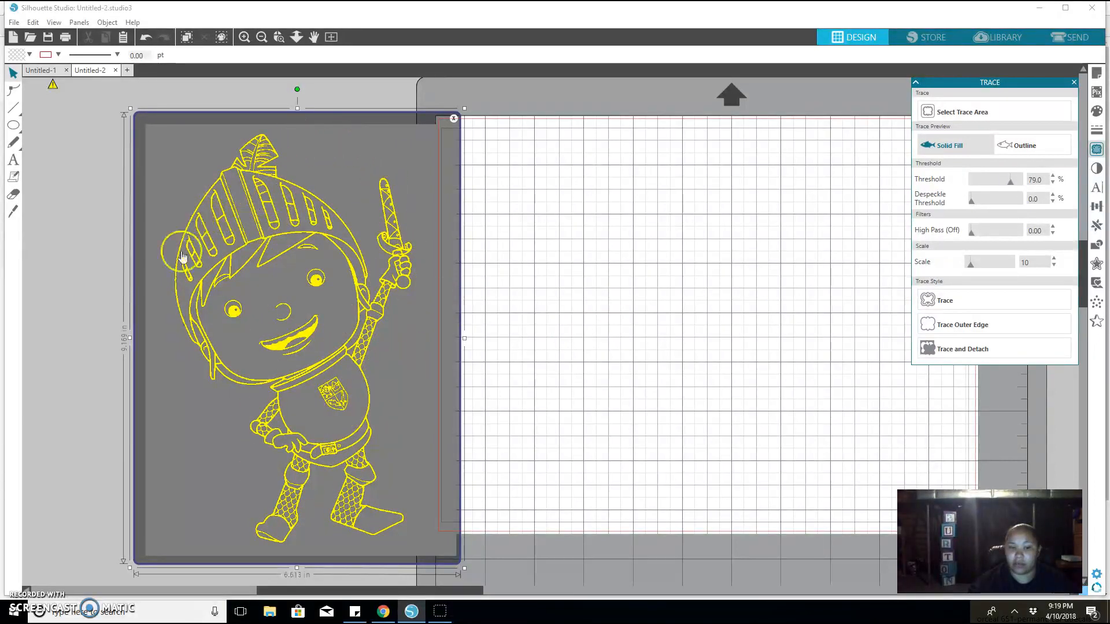
left_click(1053, 183)
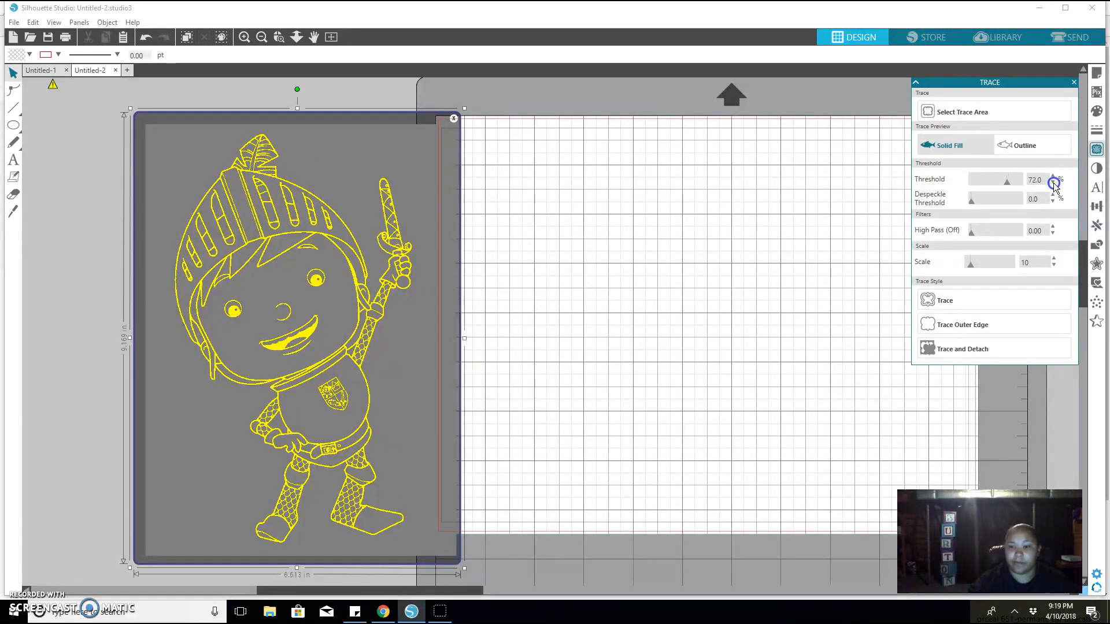
left_click(1053, 184)
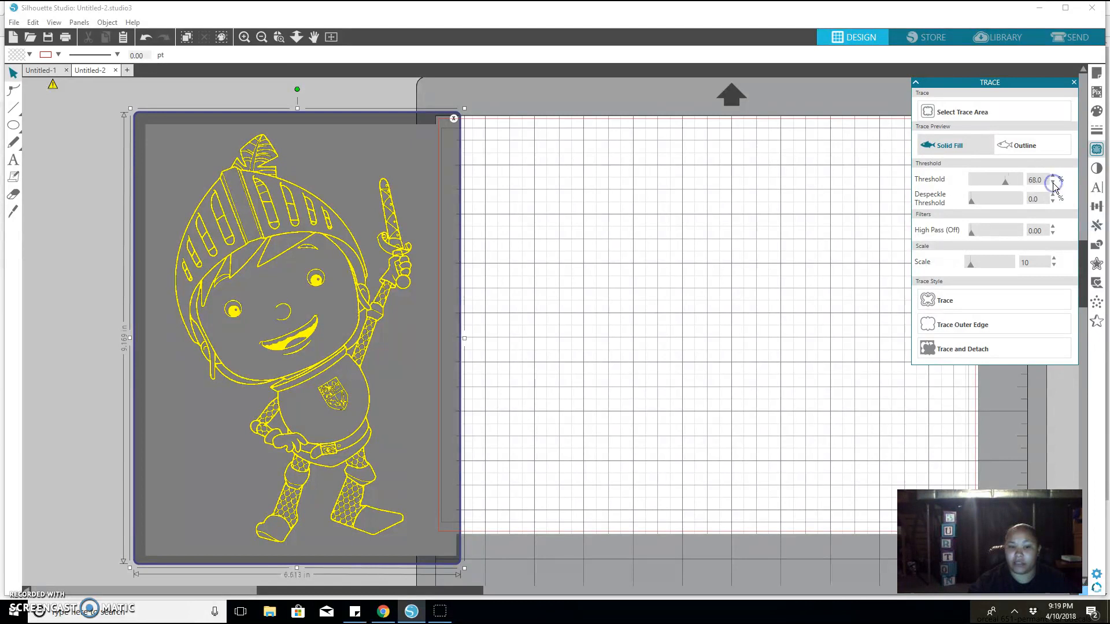
left_click(1053, 183)
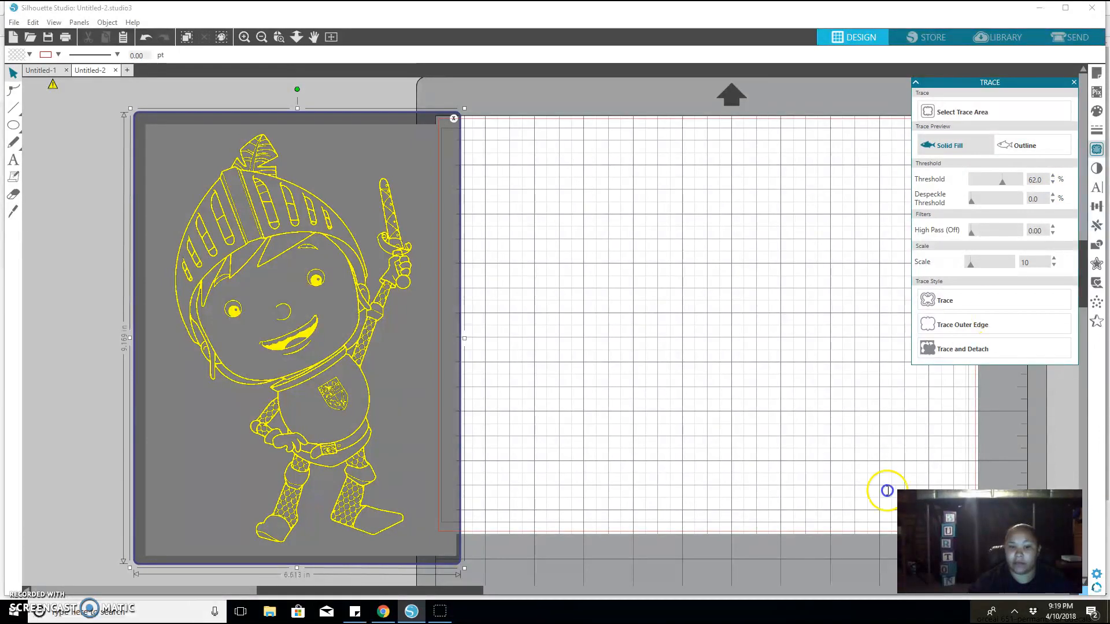
left_click(1002, 206)
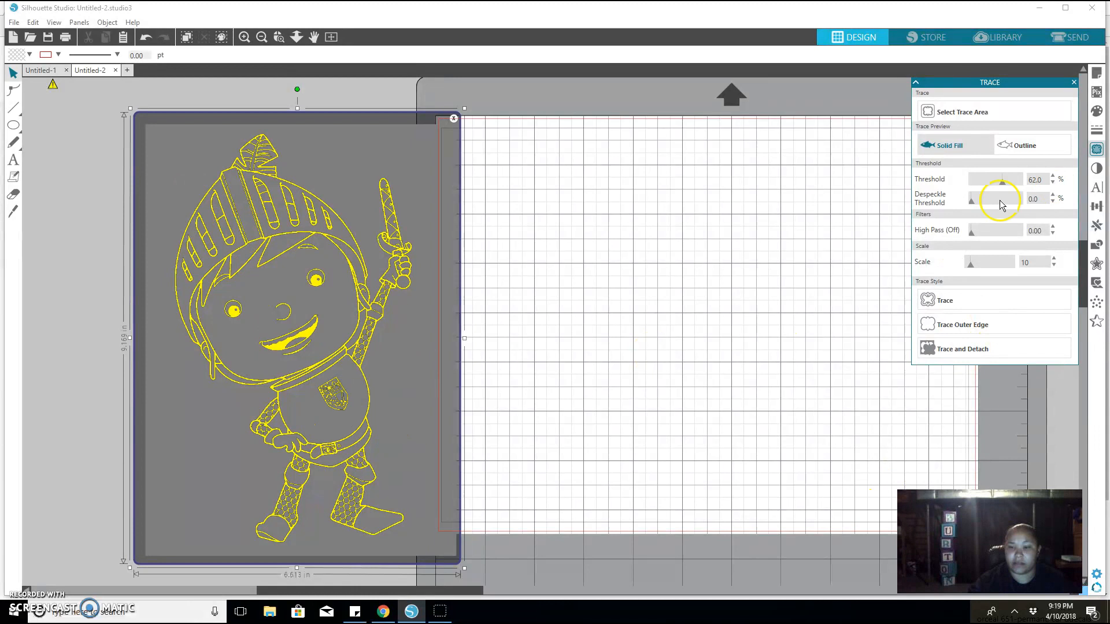
left_click(1053, 184)
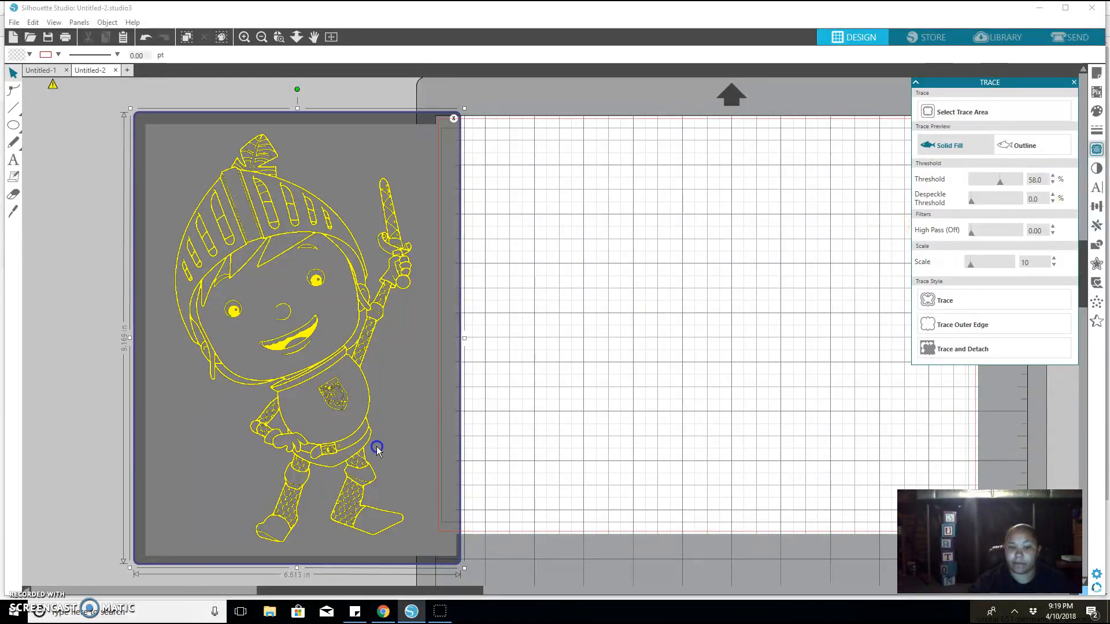
double_click(1052, 175)
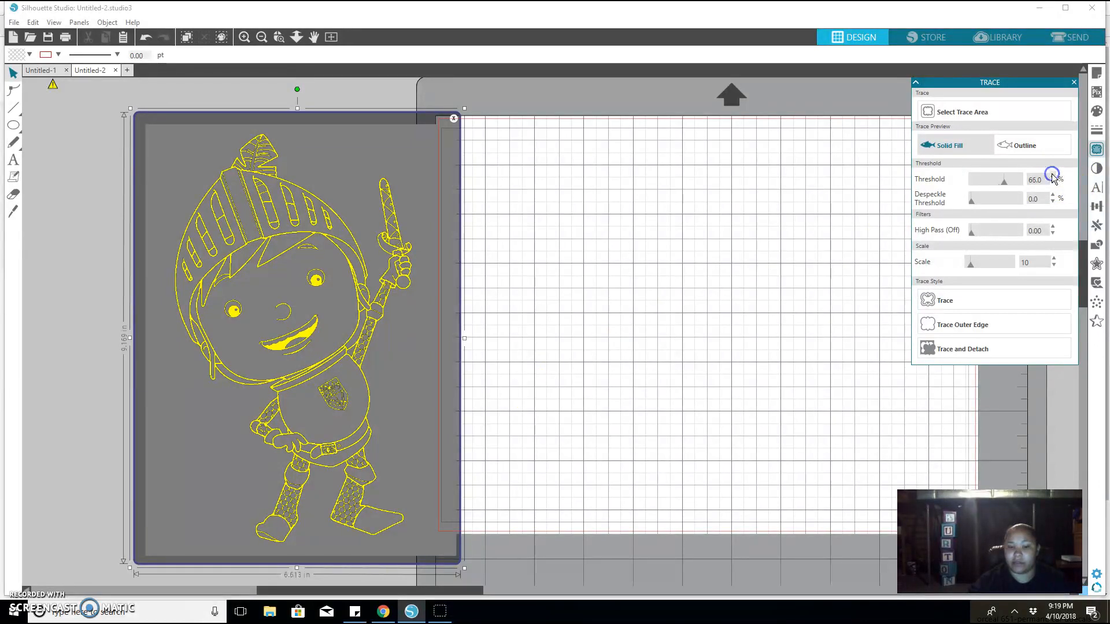
double_click(1053, 174)
double_click(1052, 176)
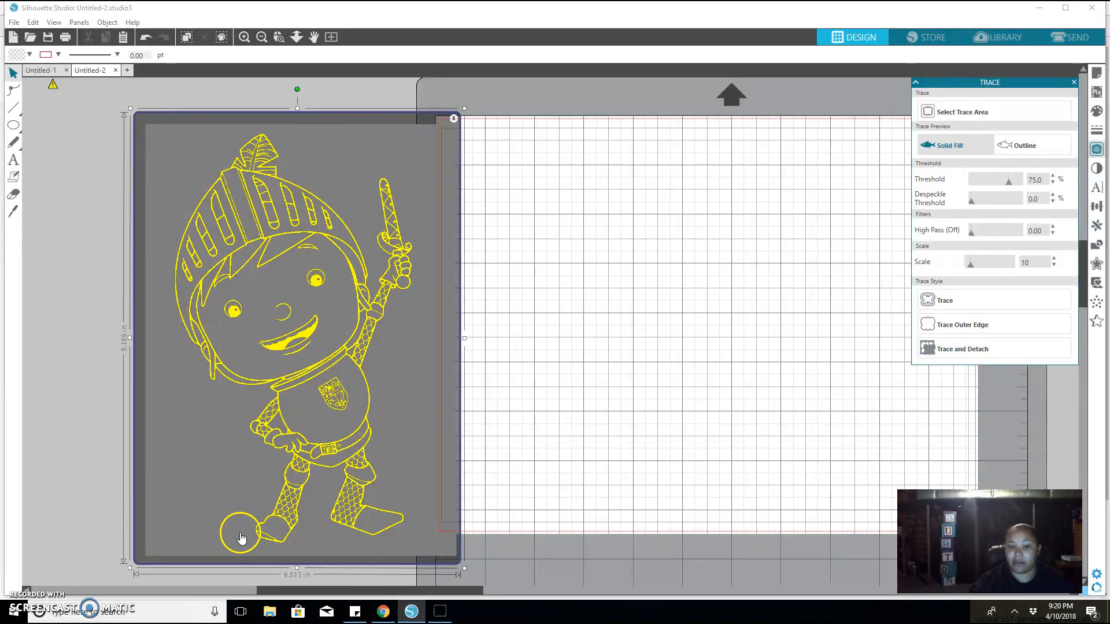
Step: Trace and detach the knight from its picture, and delete the leftover white background
left_click(978, 346)
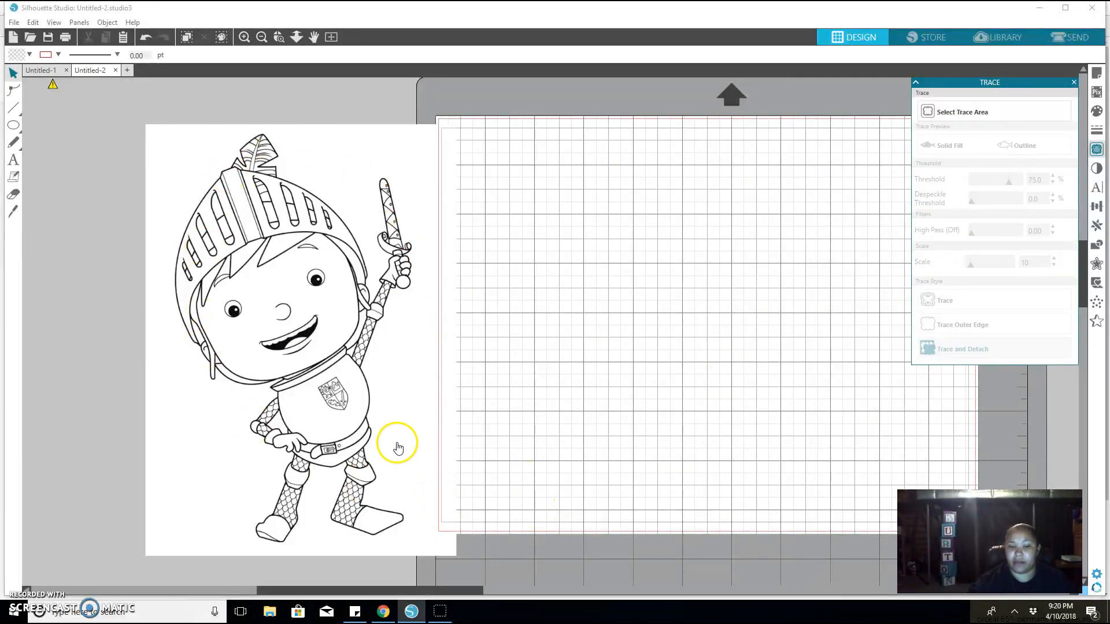
left_click(396, 358)
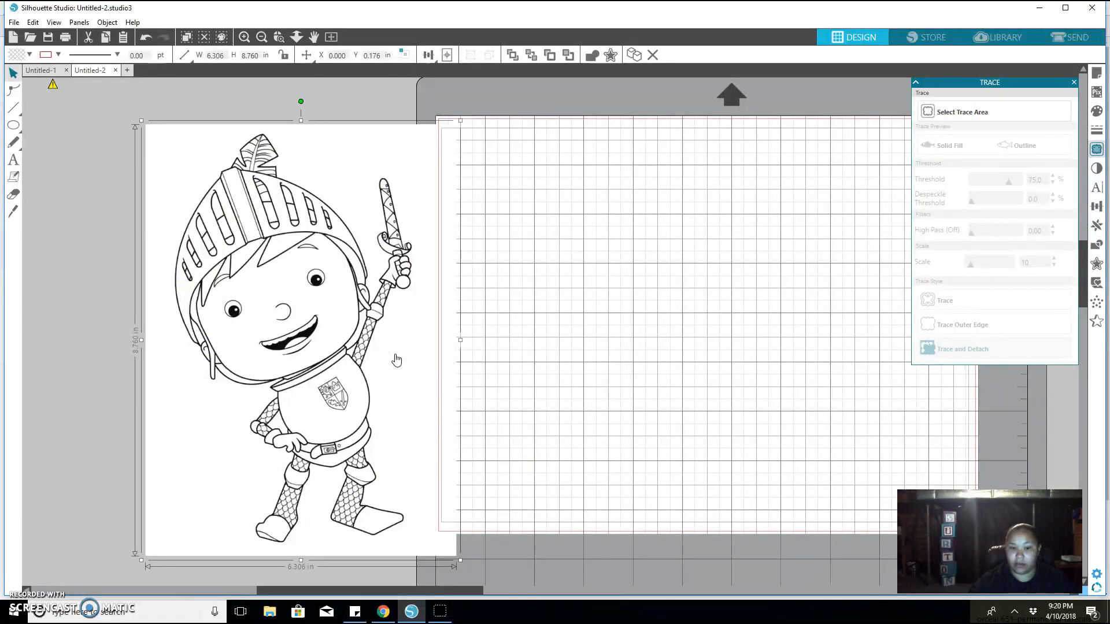
key("Delete")
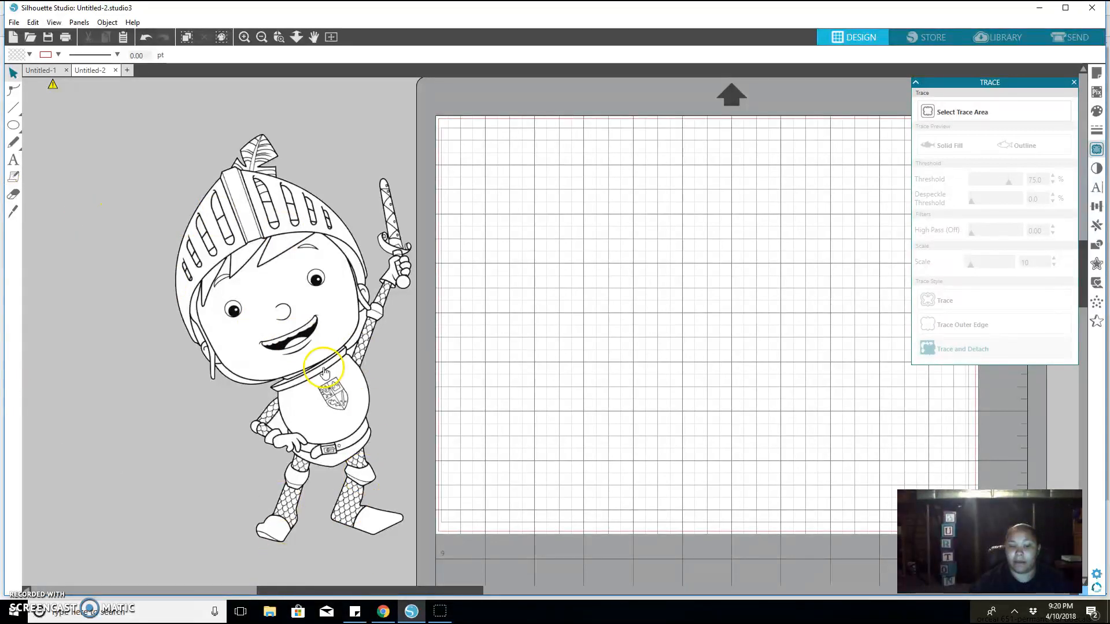
Step: Move the detached knight onto the page and bring up its cut preview in the send view
left_click_drag(218, 249, 561, 216)
left_click(1072, 37)
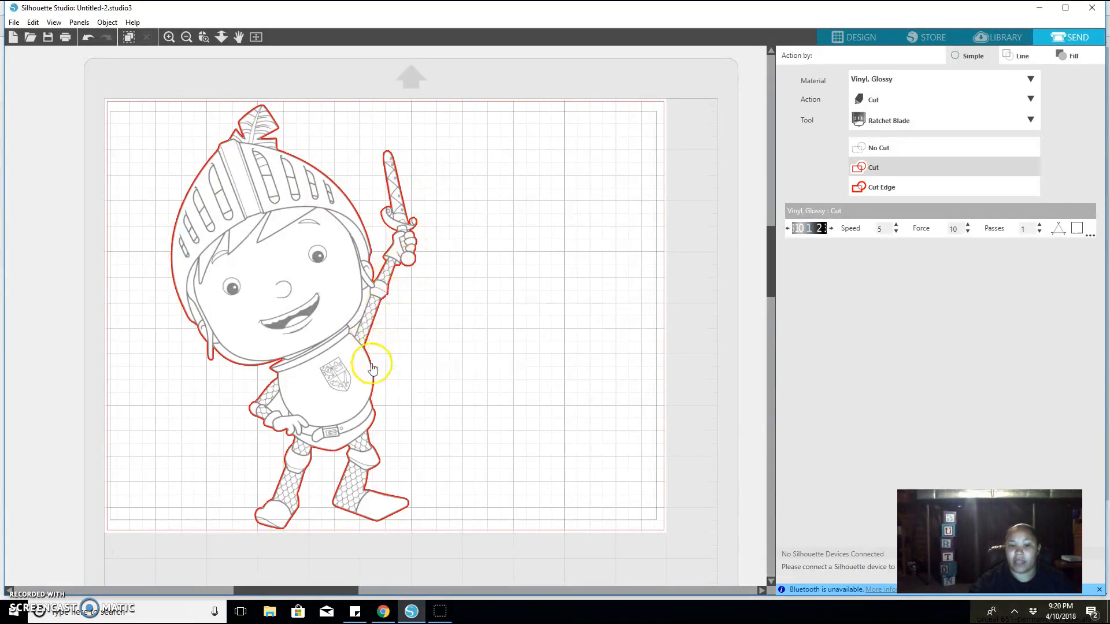
Step: Return from the send view to the design view and deselect the knight
left_click(390, 512)
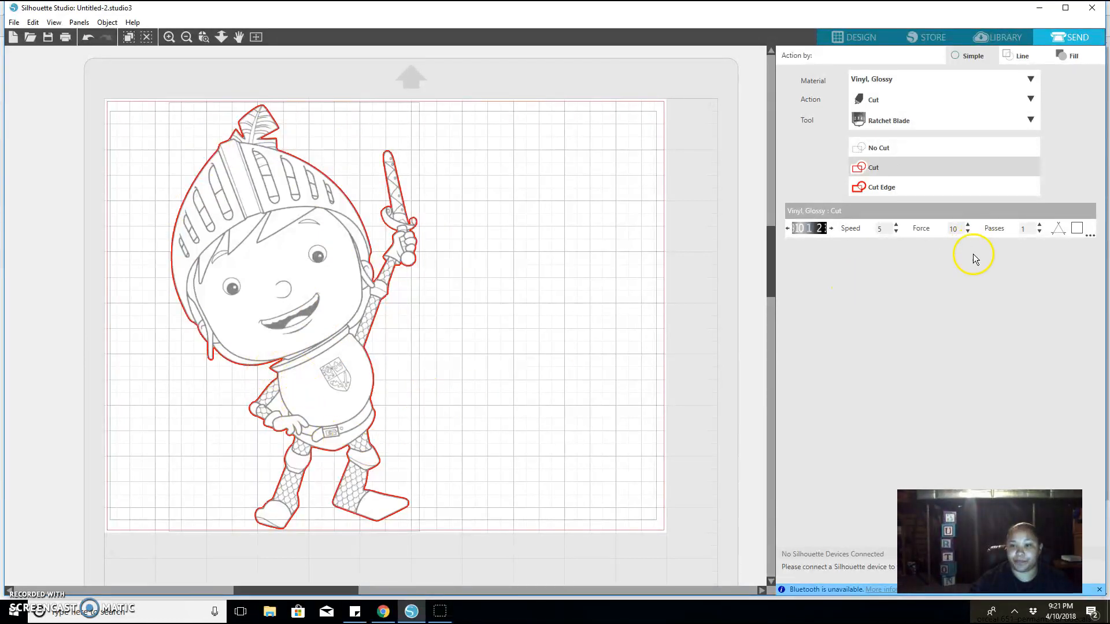
left_click(855, 37)
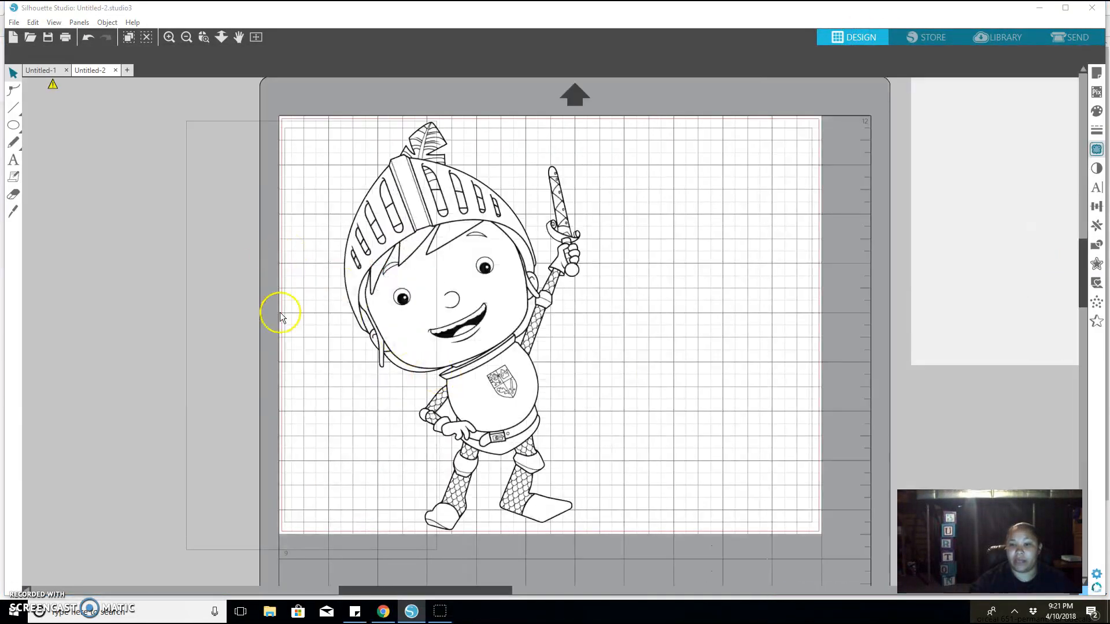
left_click_drag(280, 313, 333, 314)
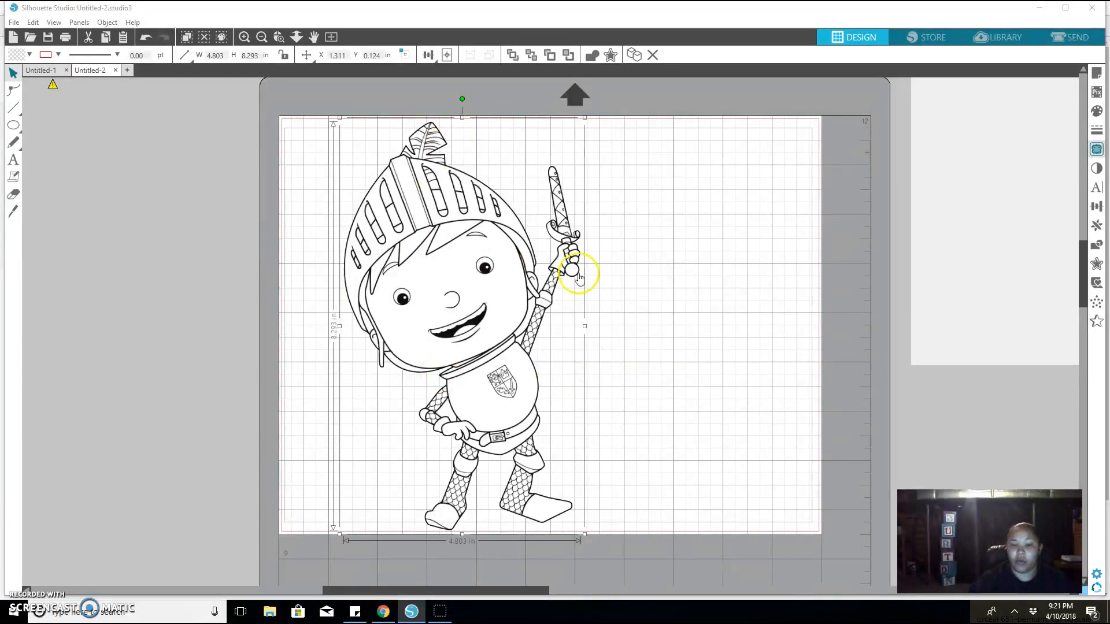
left_click(720, 281)
left_click(854, 38)
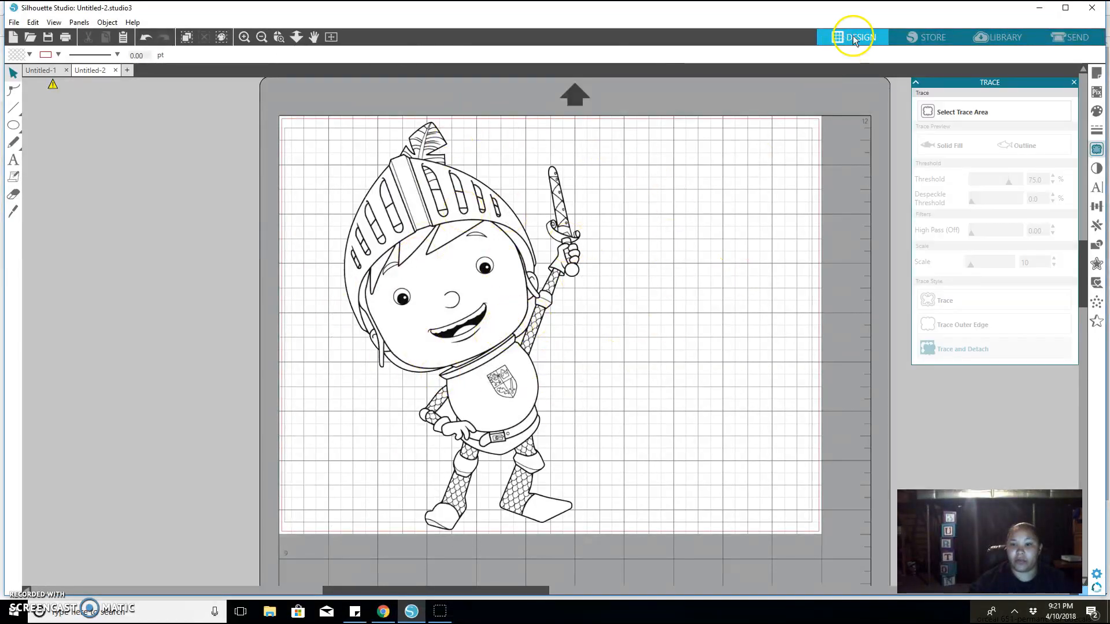
Step: Change the page size in the page setup to Automatic (CAMEO)
left_click(1095, 74)
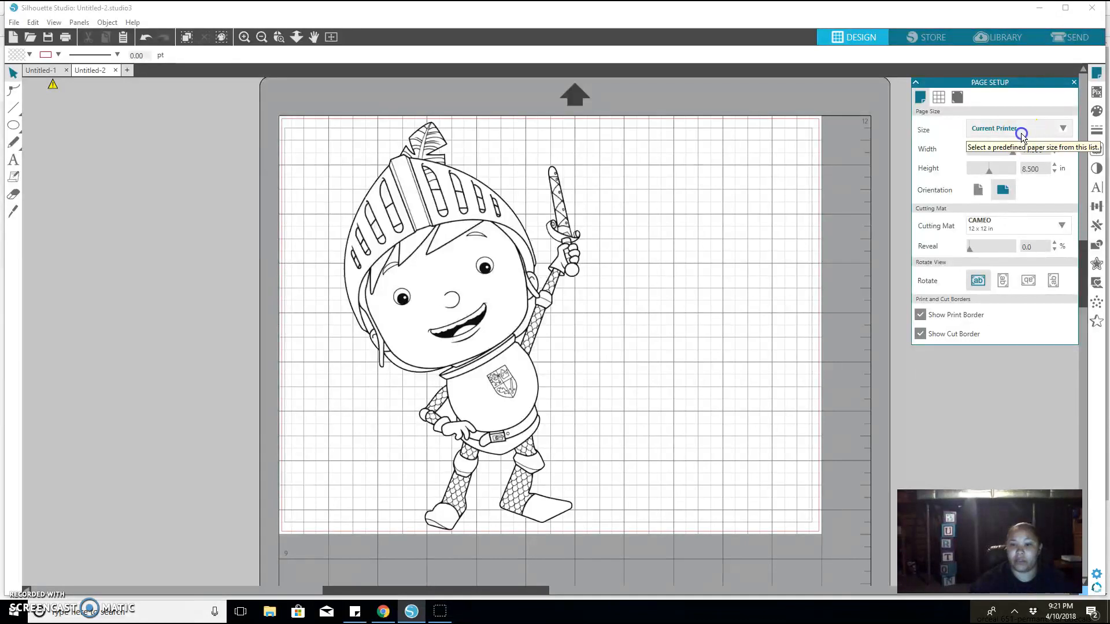
left_click(1064, 137)
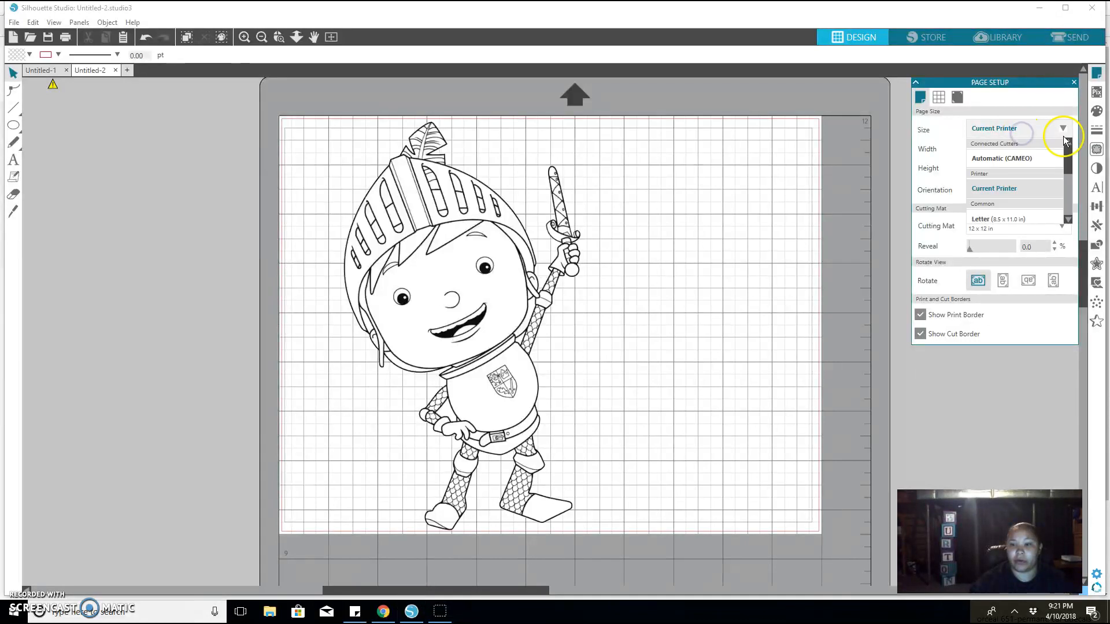
left_click(1032, 162)
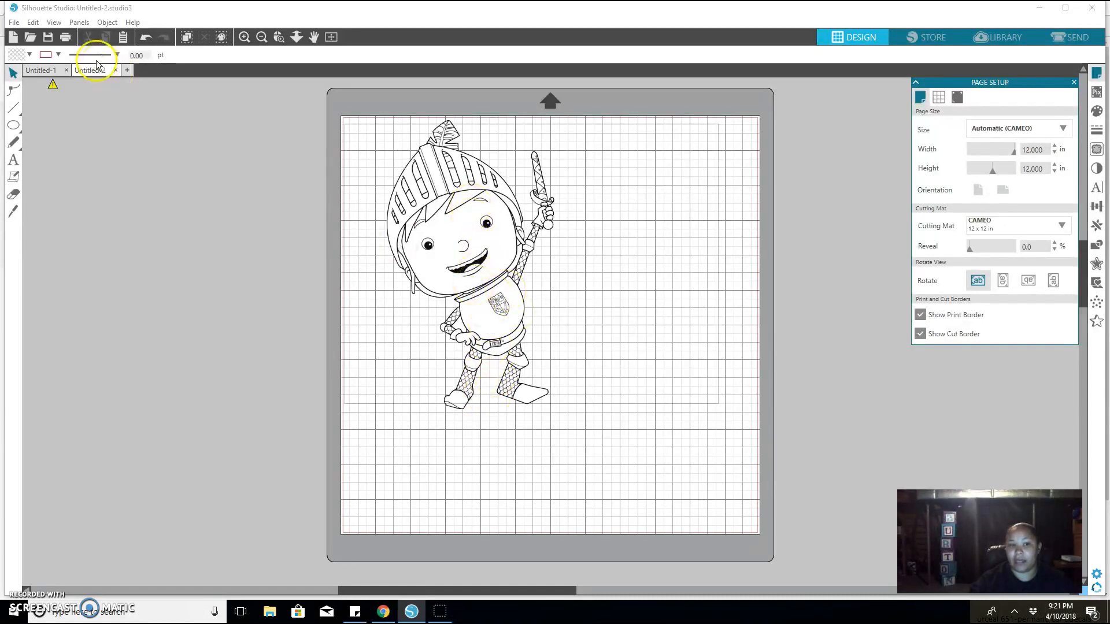
Step: Bring up the print options and dismiss them without printing
left_click(62, 36)
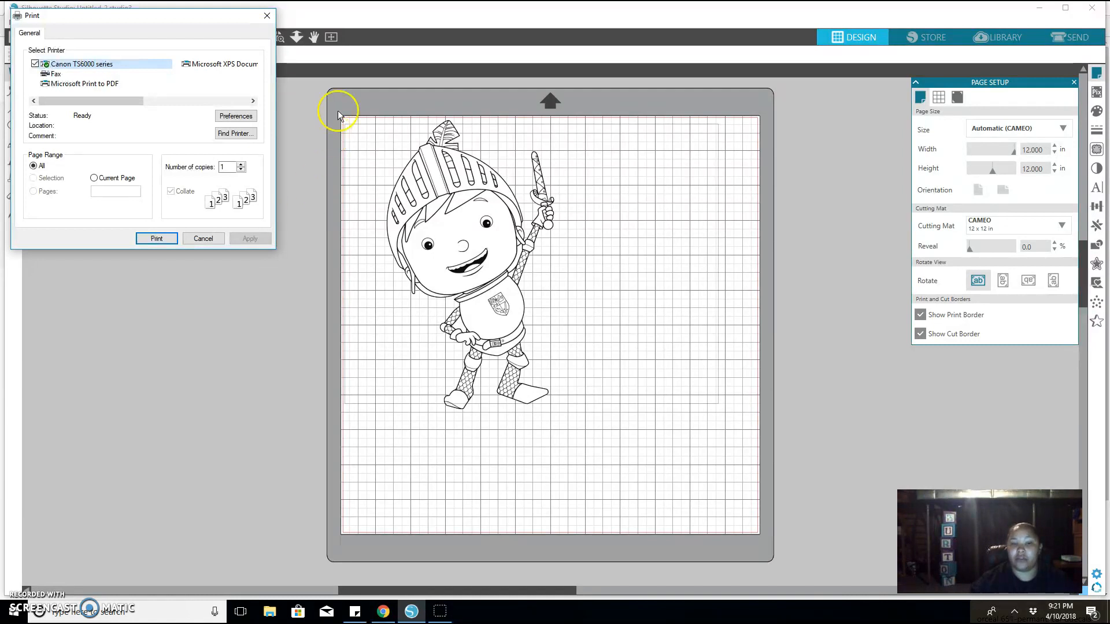
left_click(267, 15)
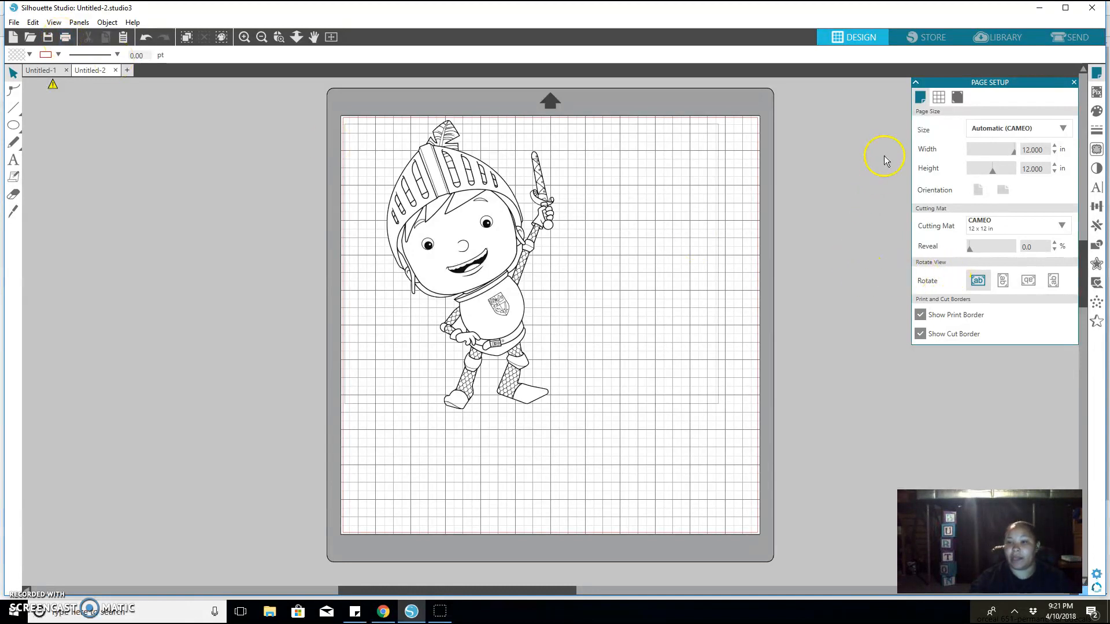
Step: Turn on Type 1 registration marks and move the knight down inside the marked print area
left_click(957, 98)
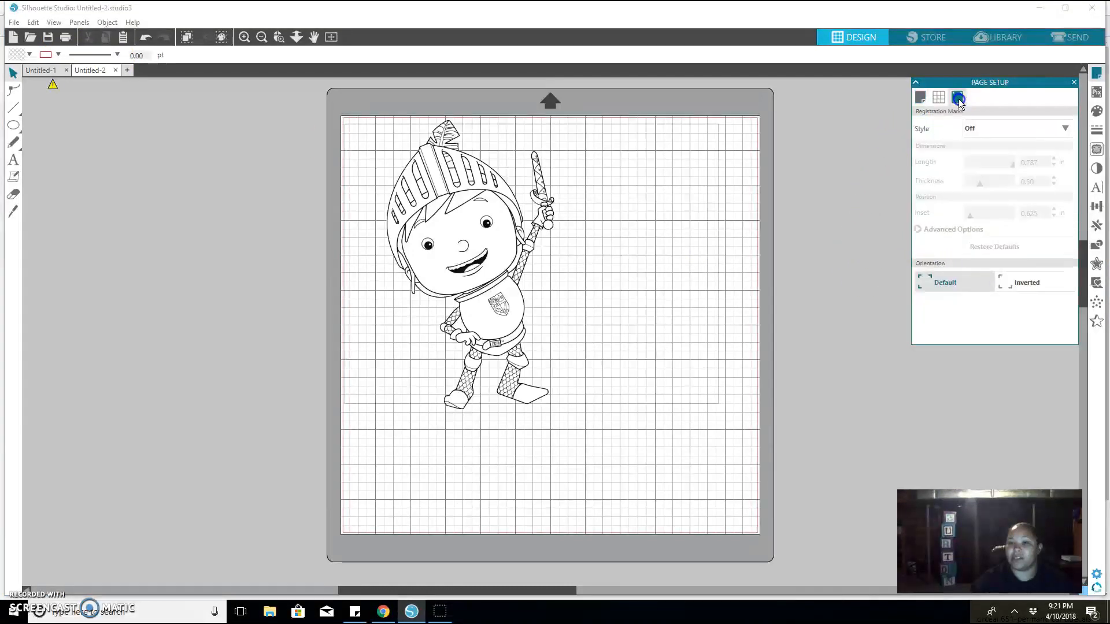
left_click(989, 132)
left_click(982, 156)
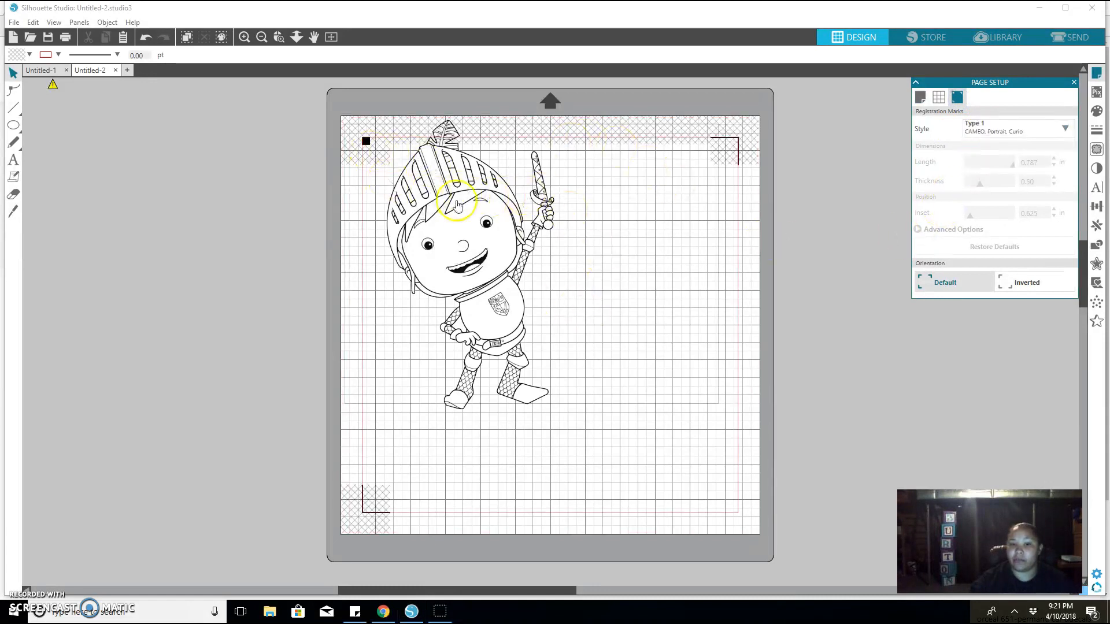
left_click_drag(457, 205, 462, 242)
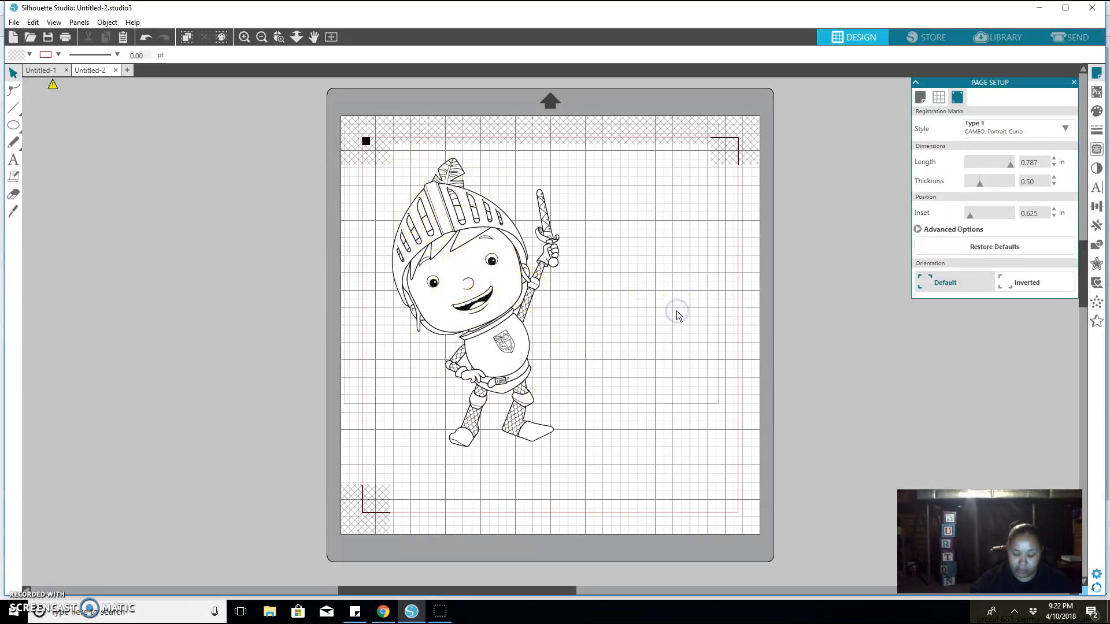
Step: Undo the registration marks, set their style to Type 1 again, and switch them back to Off
key("ctrl+z")
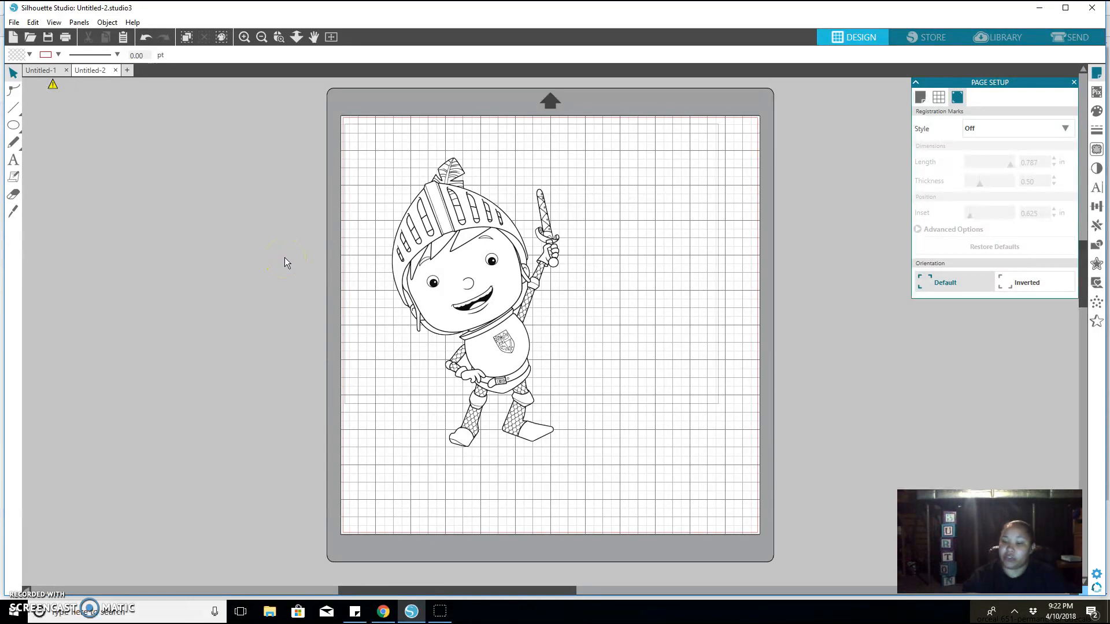
left_click(1036, 135)
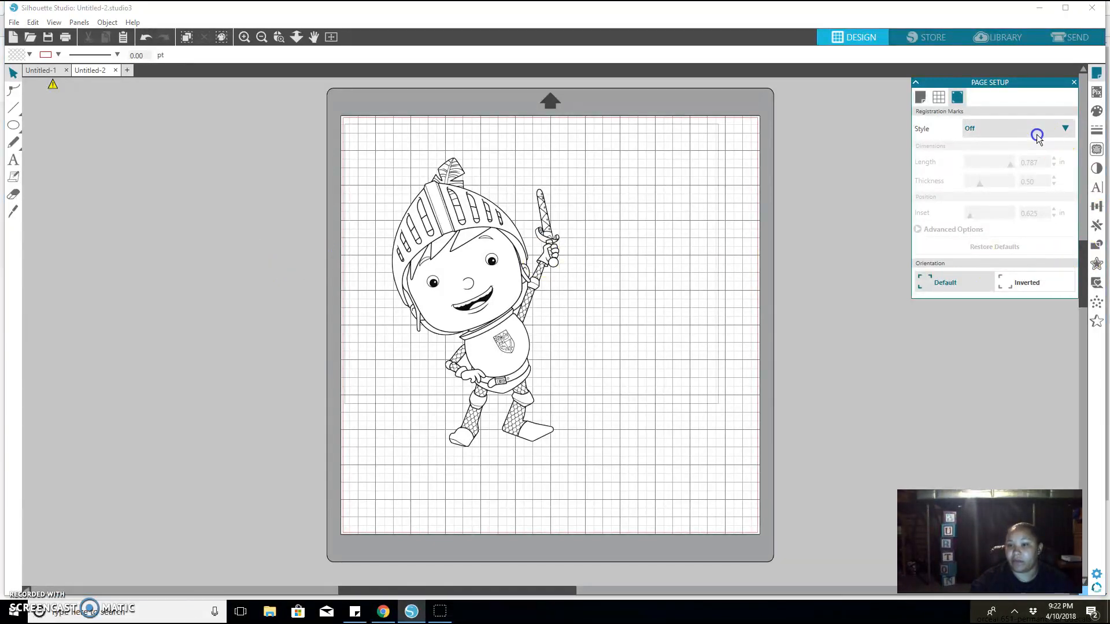
left_click(1024, 165)
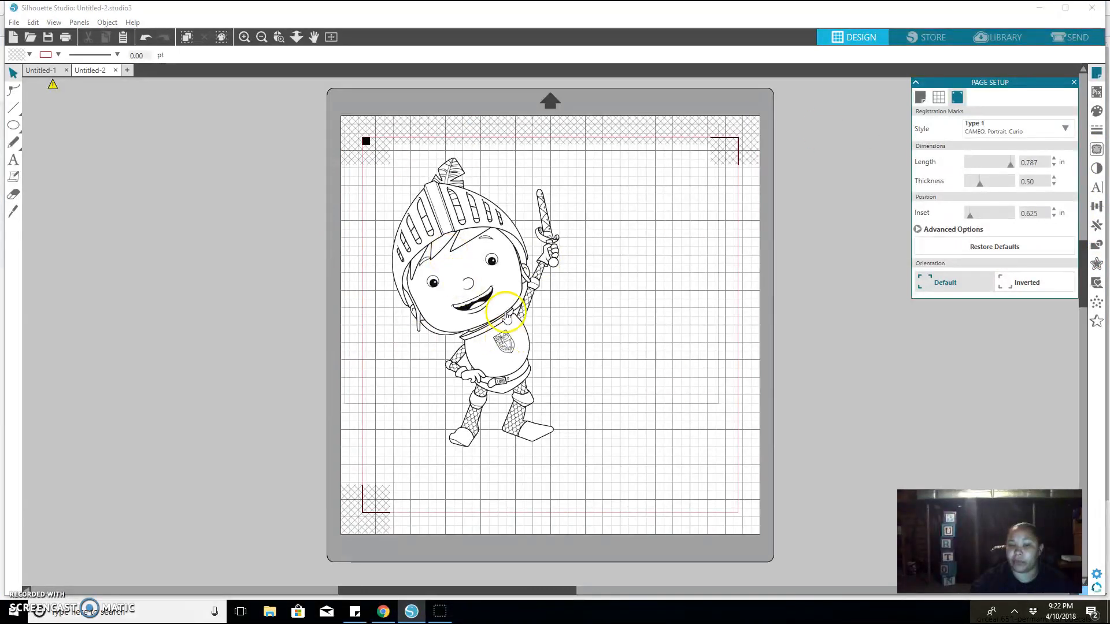
left_click(1019, 128)
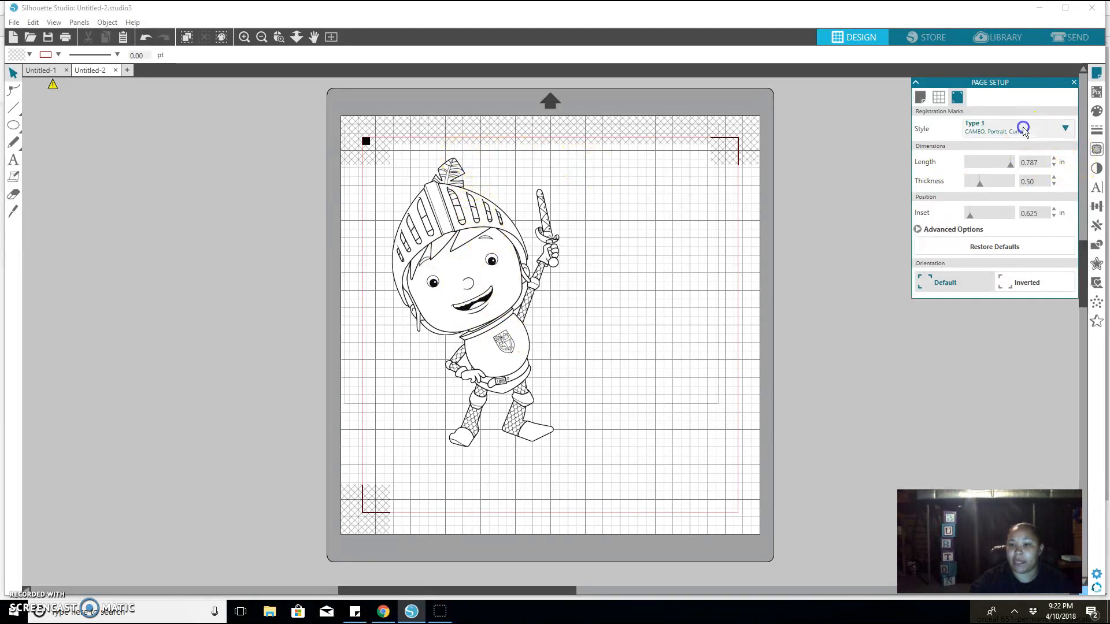
left_click(1013, 148)
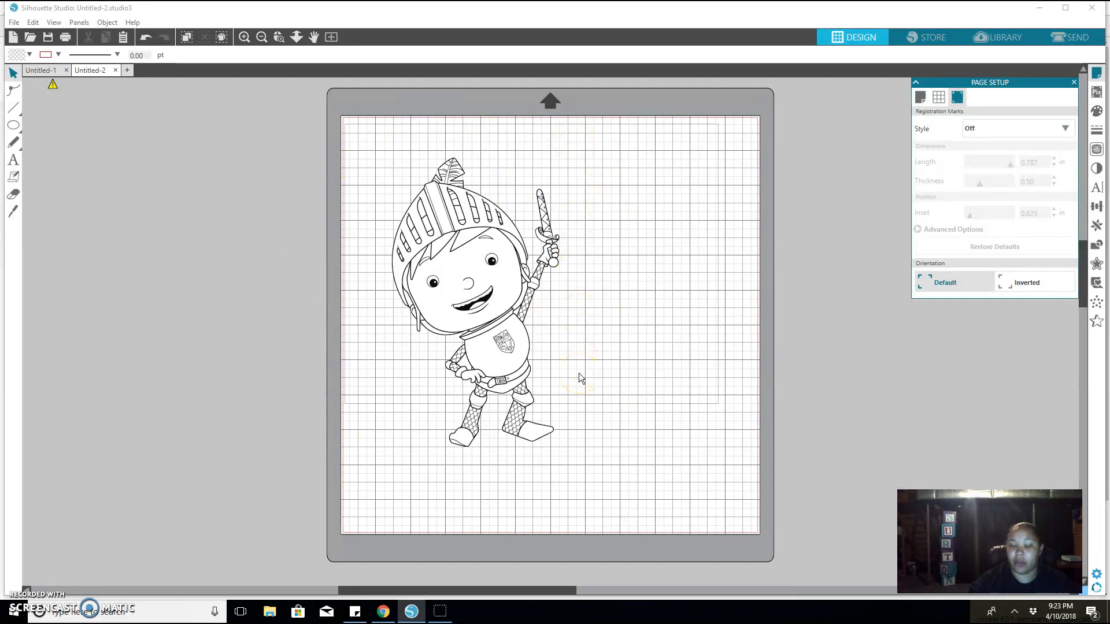
Step: Reposition the knight on the page while applying, undoing and redoing the Type 1 registration marks, ending with them undone
left_click_drag(507, 269, 482, 251)
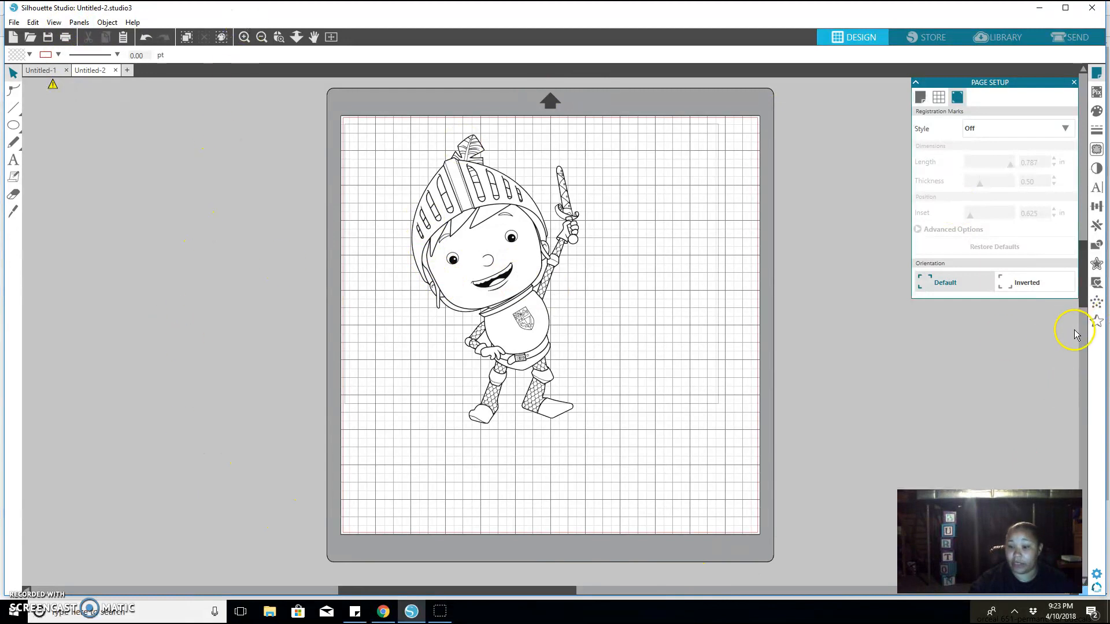
left_click(67, 40)
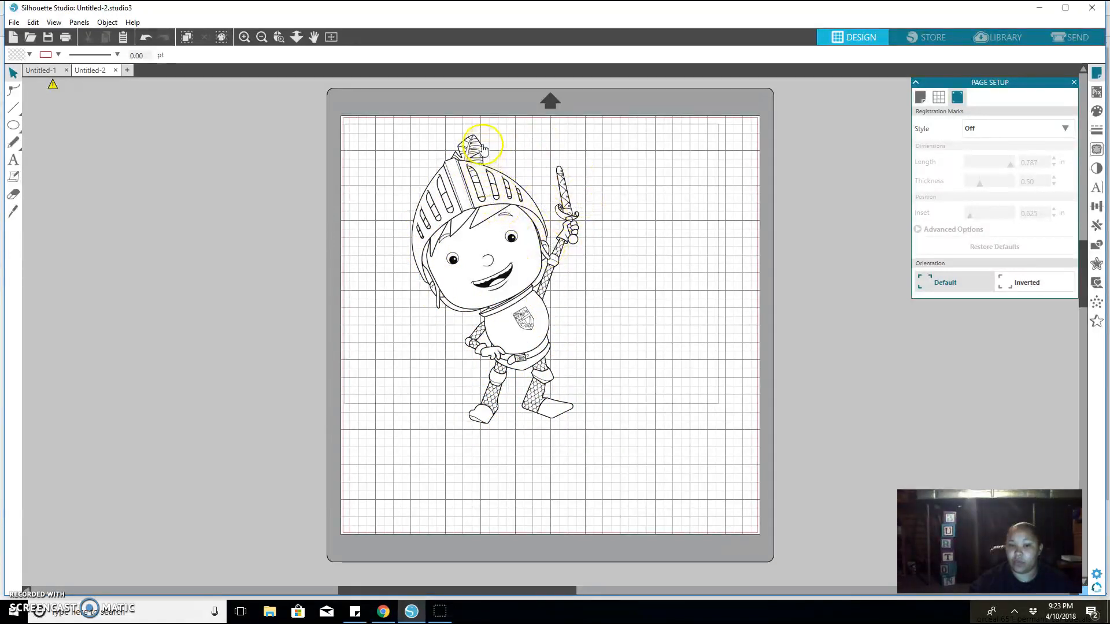
left_click(999, 128)
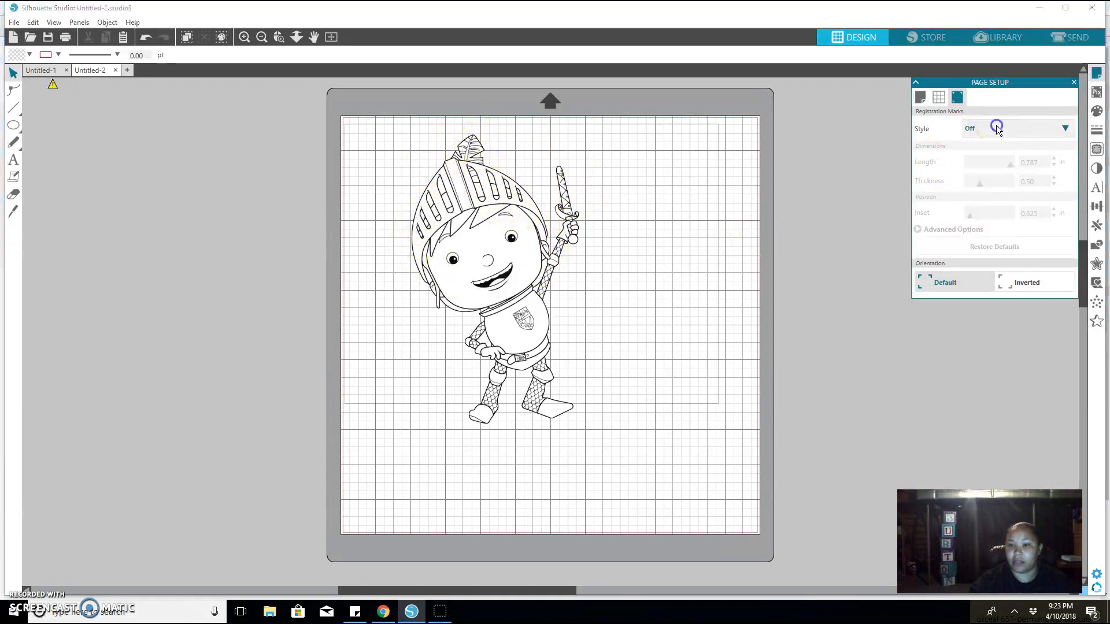
left_click(998, 157)
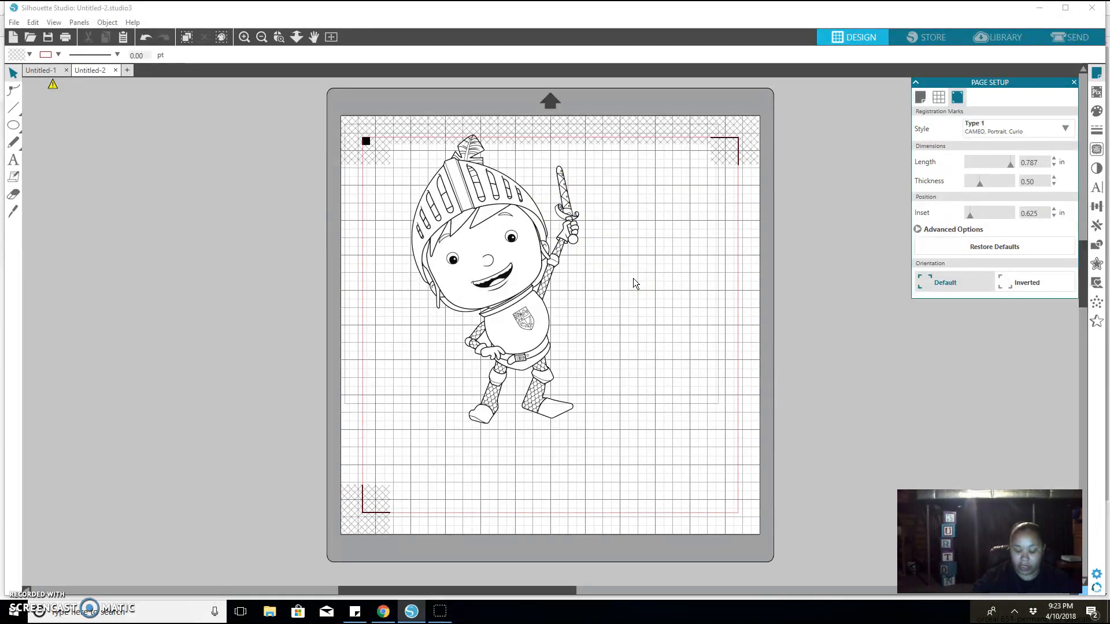
key("ctrl+z")
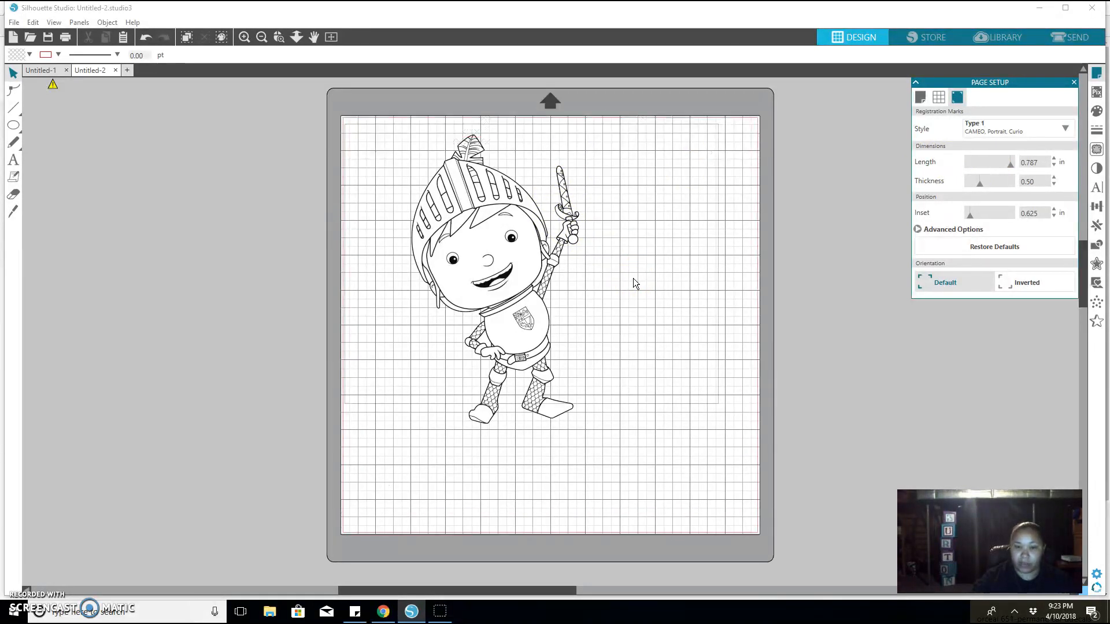
key("ctrl+shift+z")
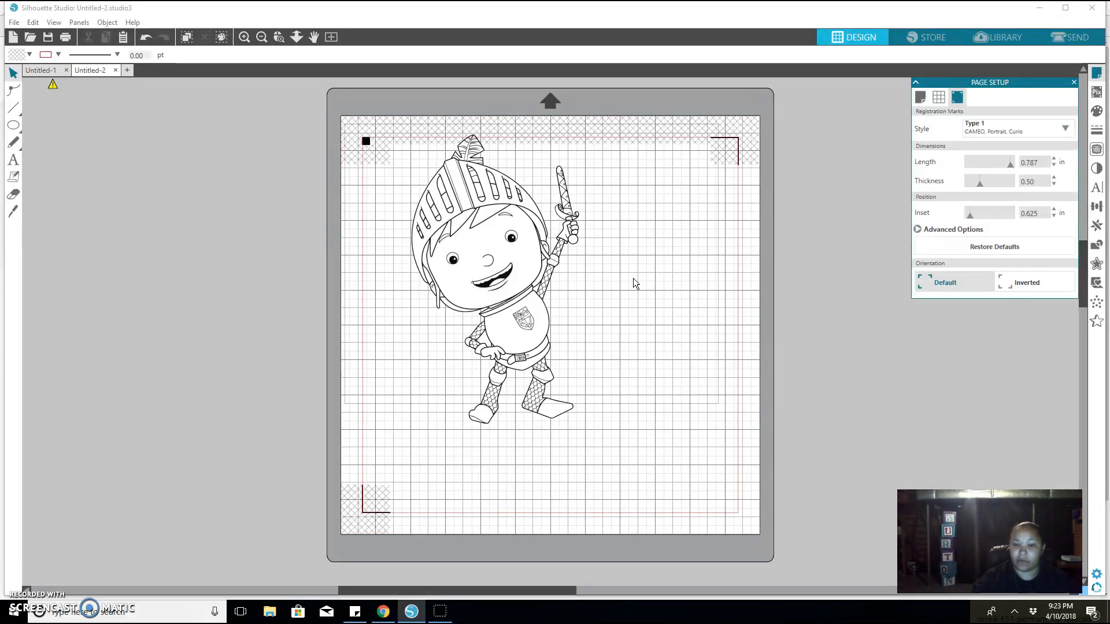
key("ctrl+z")
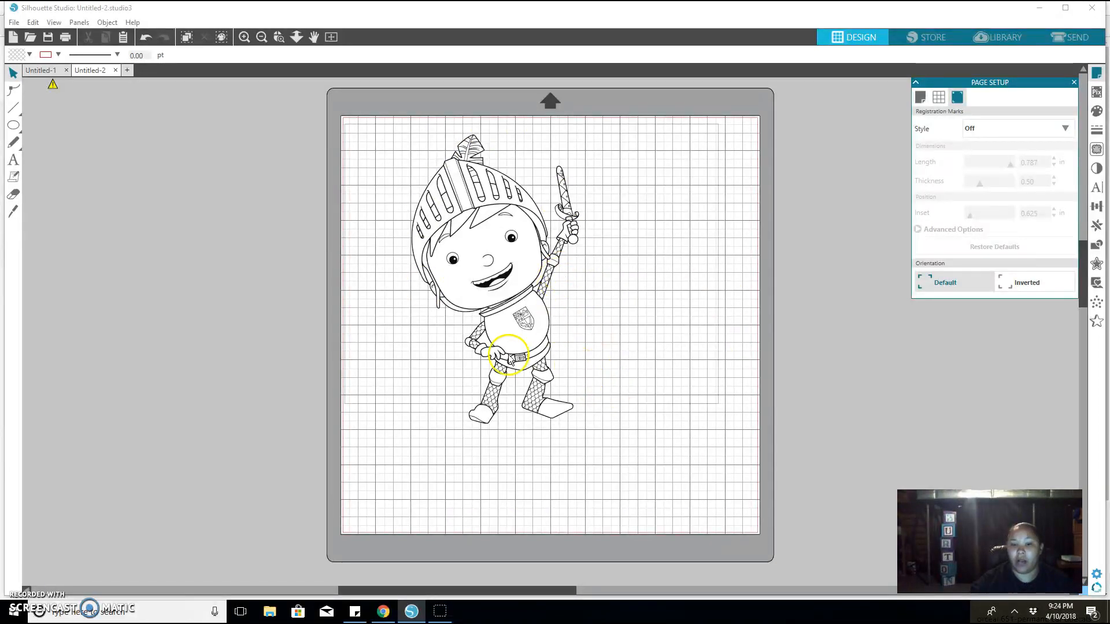
left_click_drag(476, 298, 523, 295)
left_click(1079, 215)
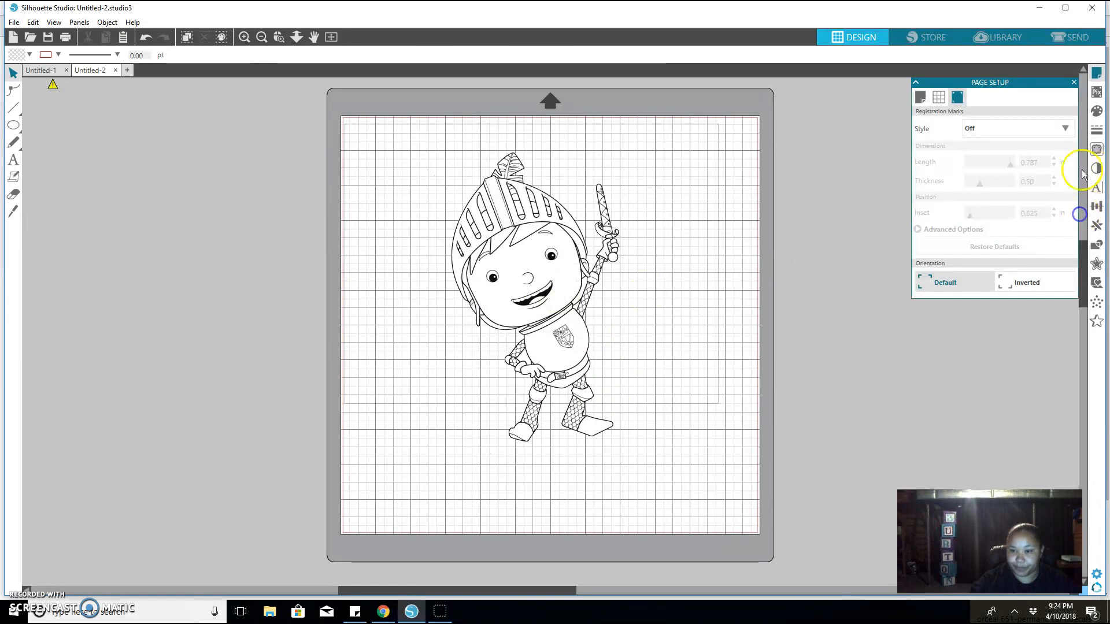
Step: Check the available page sizes, then try rotating the page view upside down and sideways before restoring the upright view
left_click(922, 97)
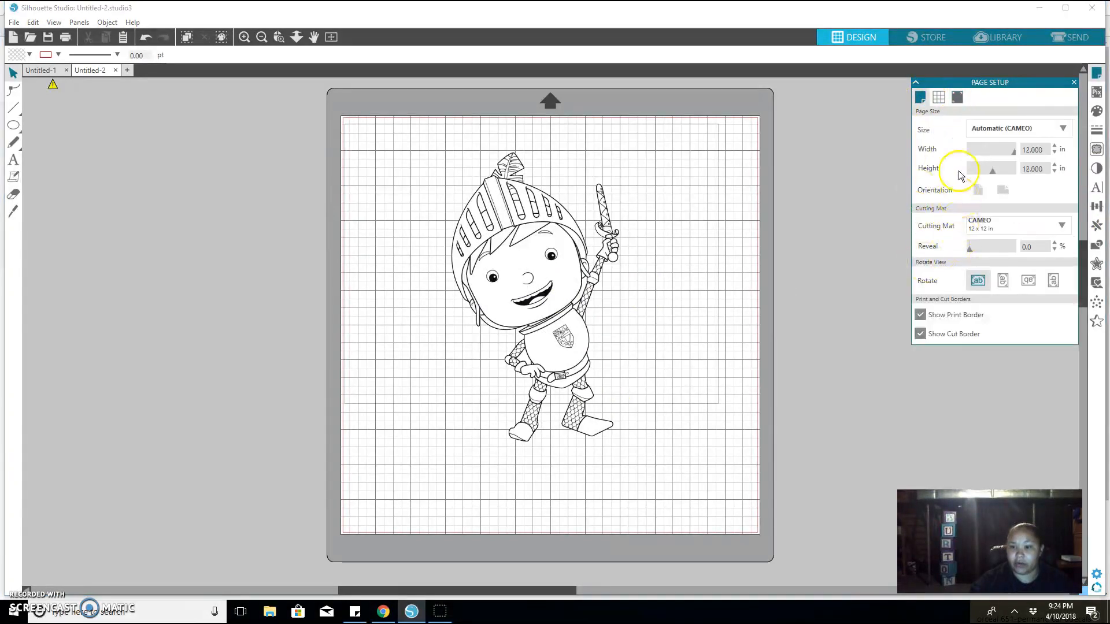
left_click(1003, 128)
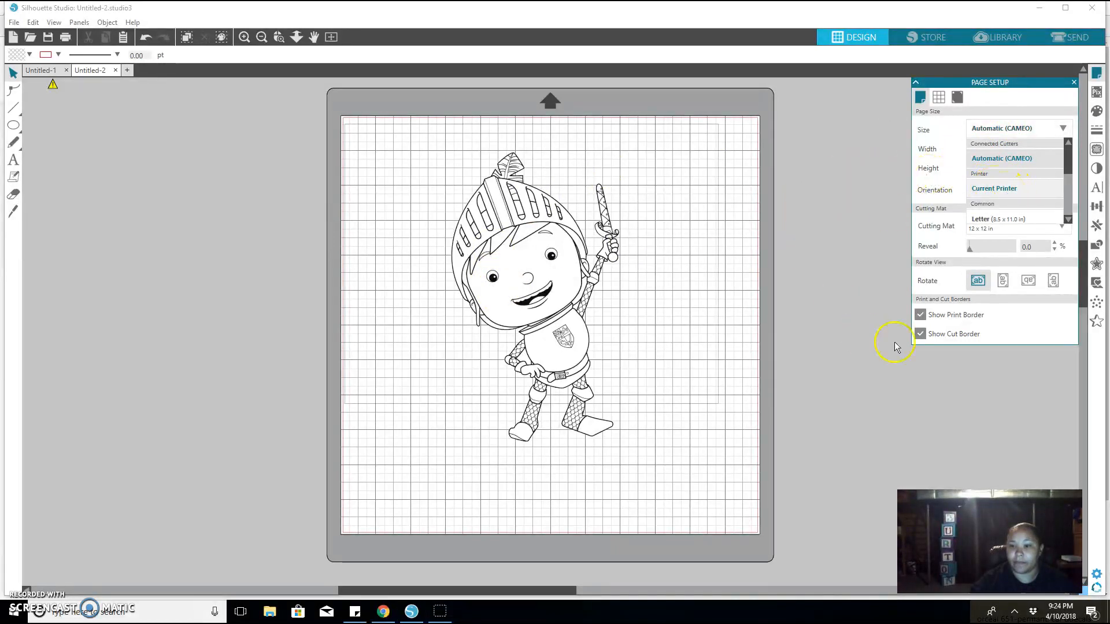
left_click(1003, 281)
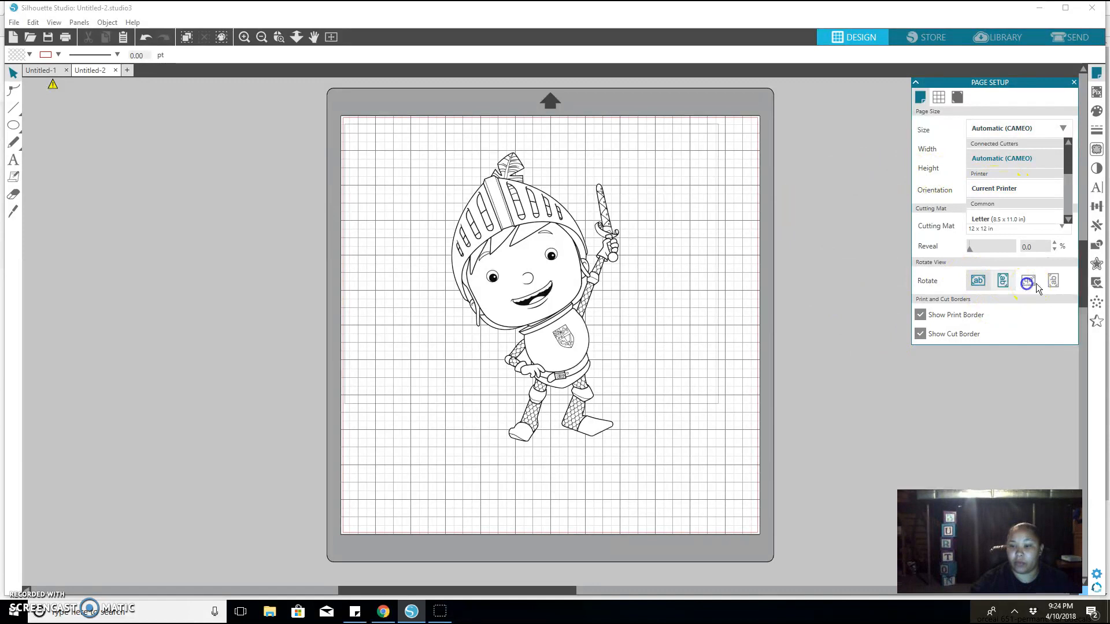
left_click(1030, 280)
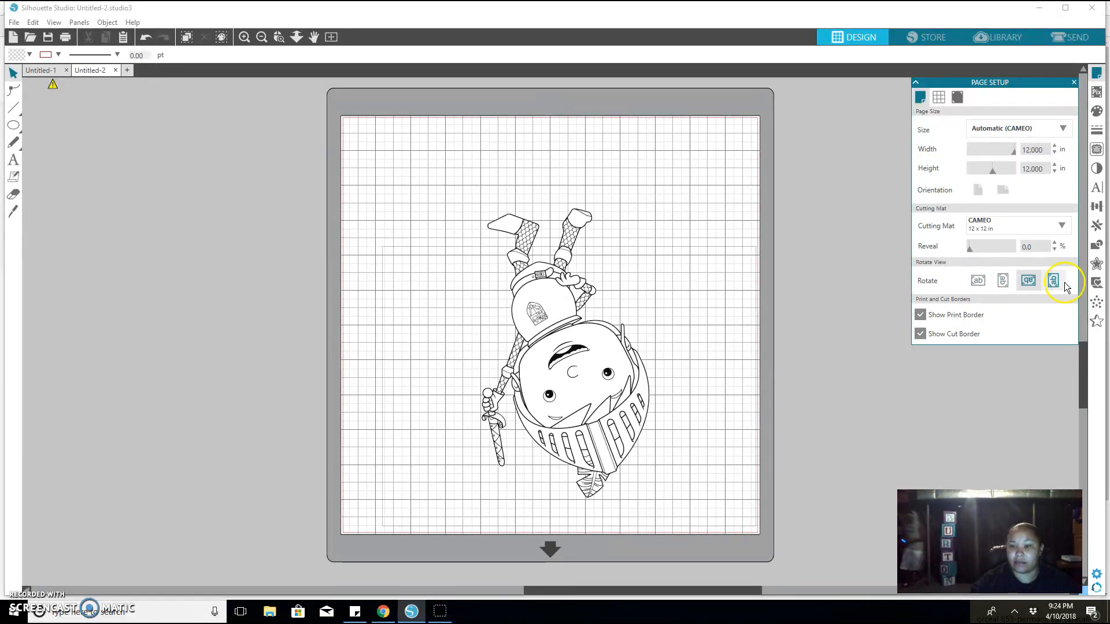
left_click(976, 281)
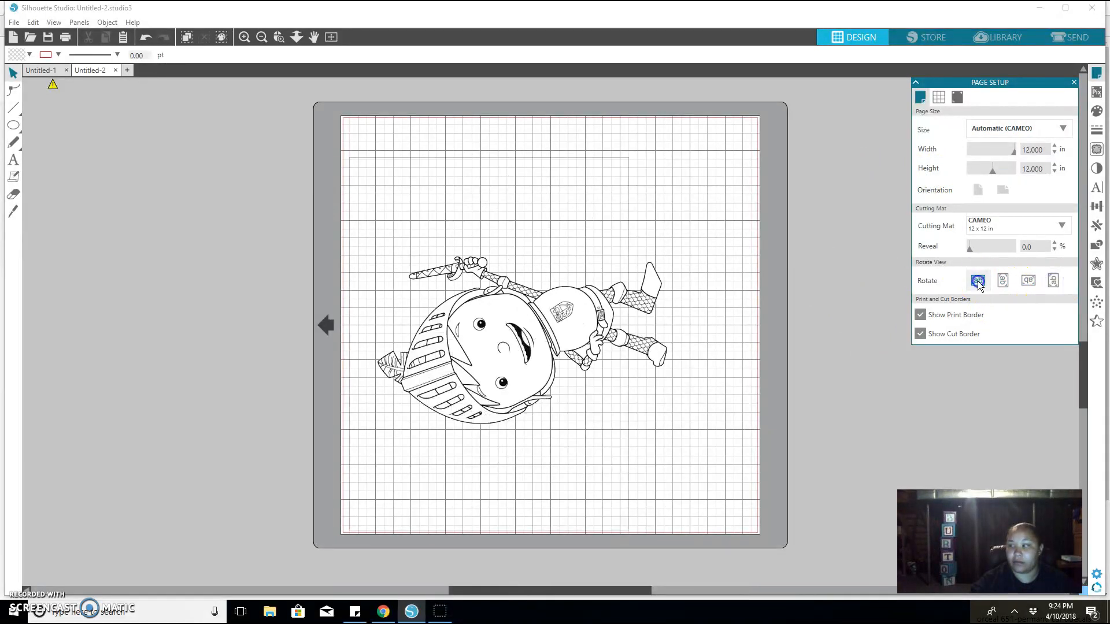
Step: Move the knight into the page's top-left corner and scale it down proportionally to about 3.18 × 5.49 in
left_click(471, 237)
left_click_drag(471, 237, 408, 225)
left_click(342, 137)
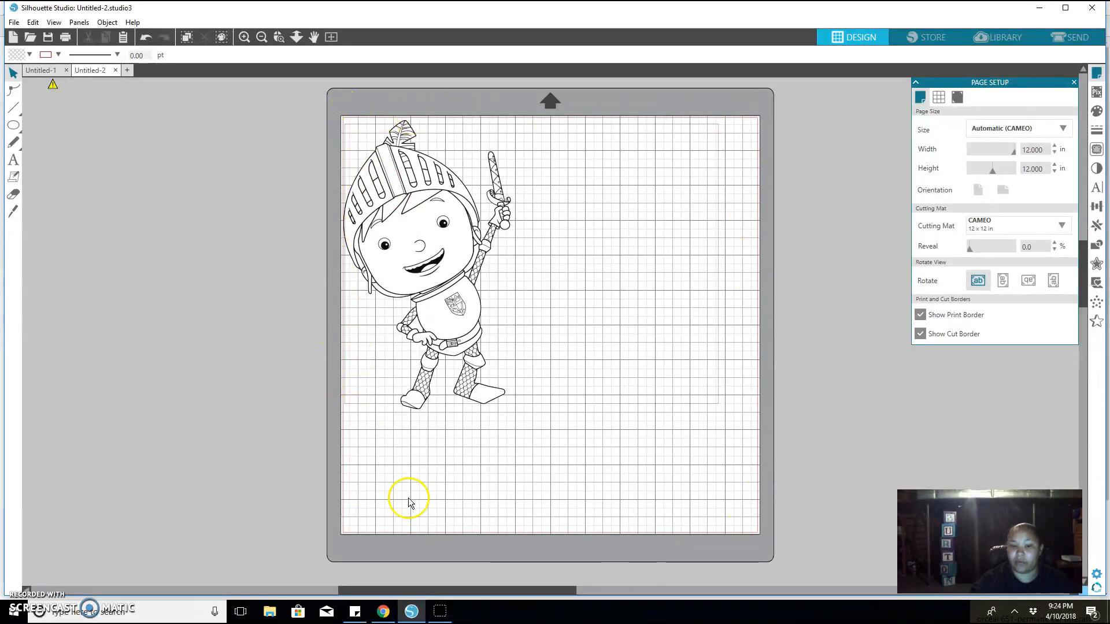
left_click(465, 330)
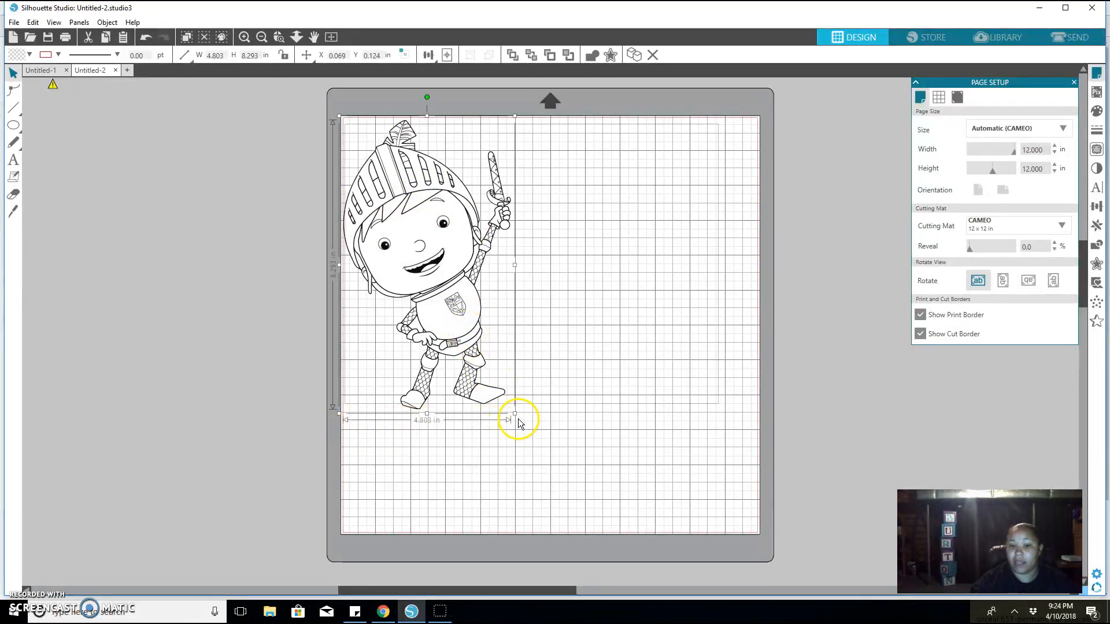
left_click_drag(513, 405, 469, 311)
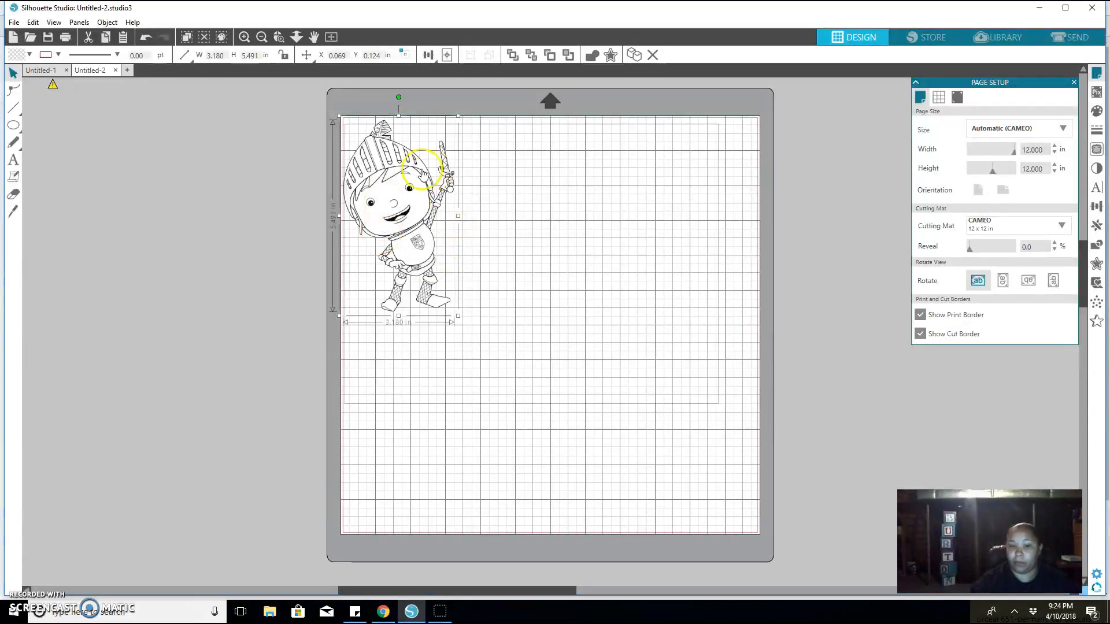
Step: Hide the grid on the page through the grid settings in the page setup
left_click(937, 100)
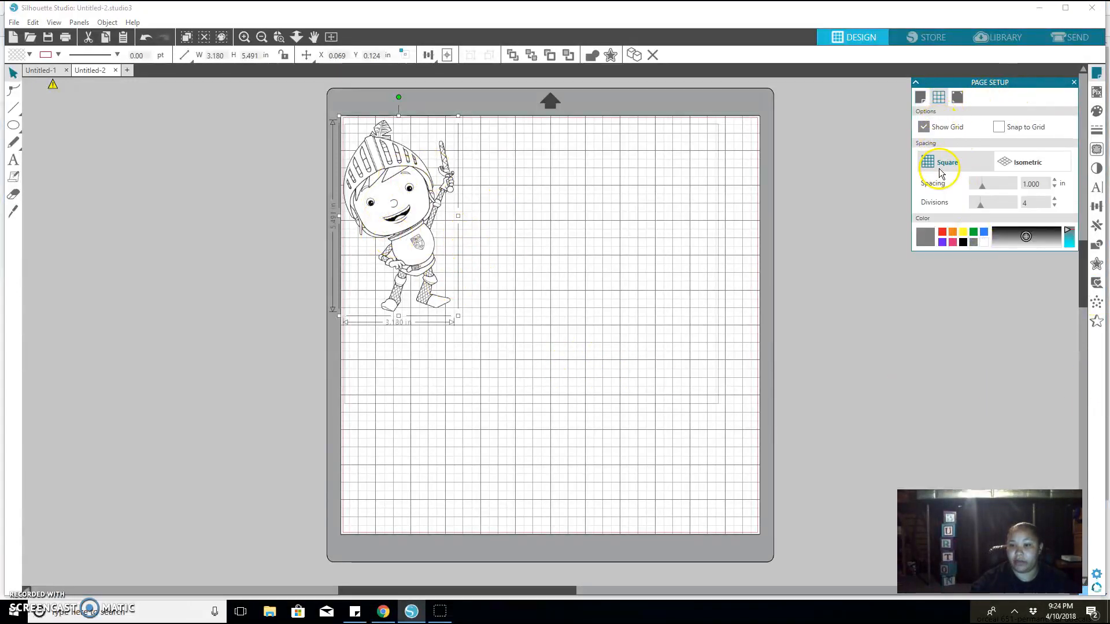
left_click(950, 128)
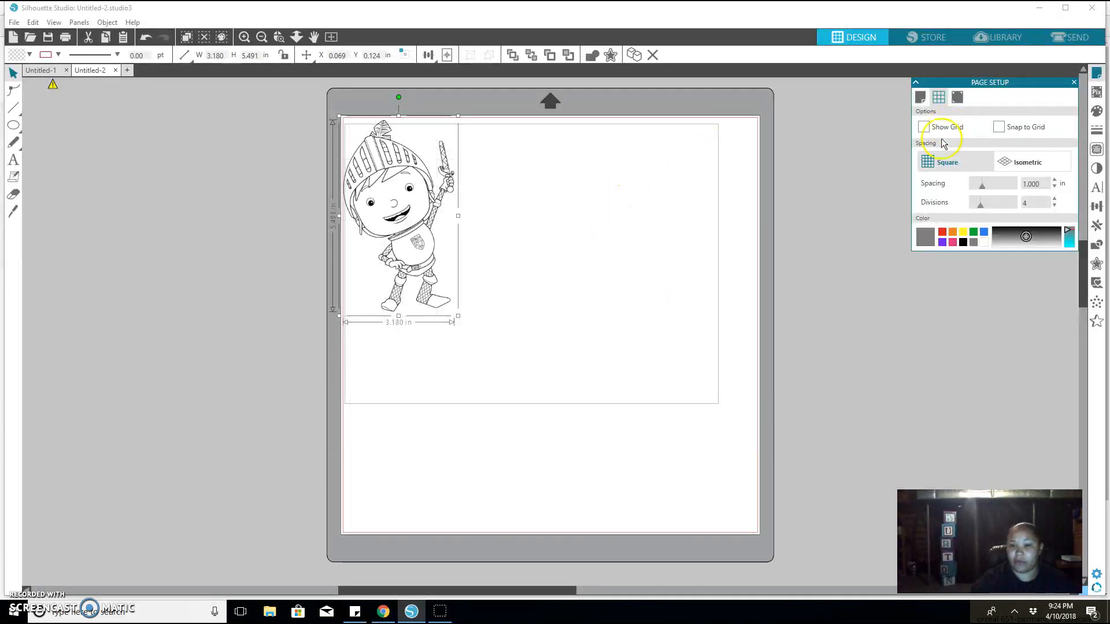
Step: Show the page grid and hide it again, then review the registration mark and PixScan settings
left_click(948, 130)
left_click(951, 133)
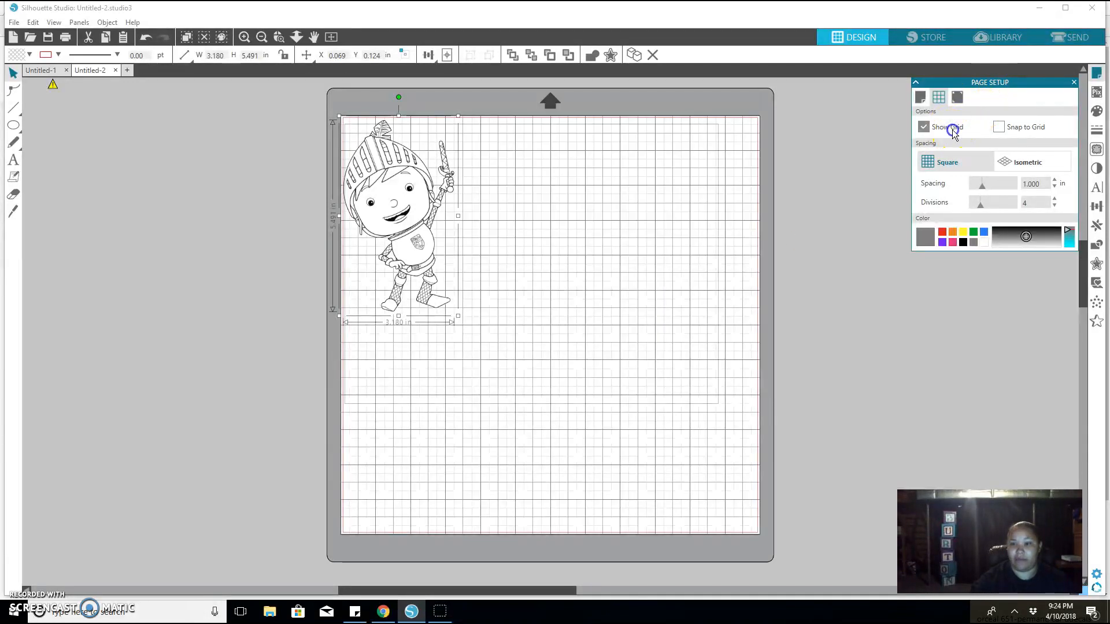
left_click(957, 101)
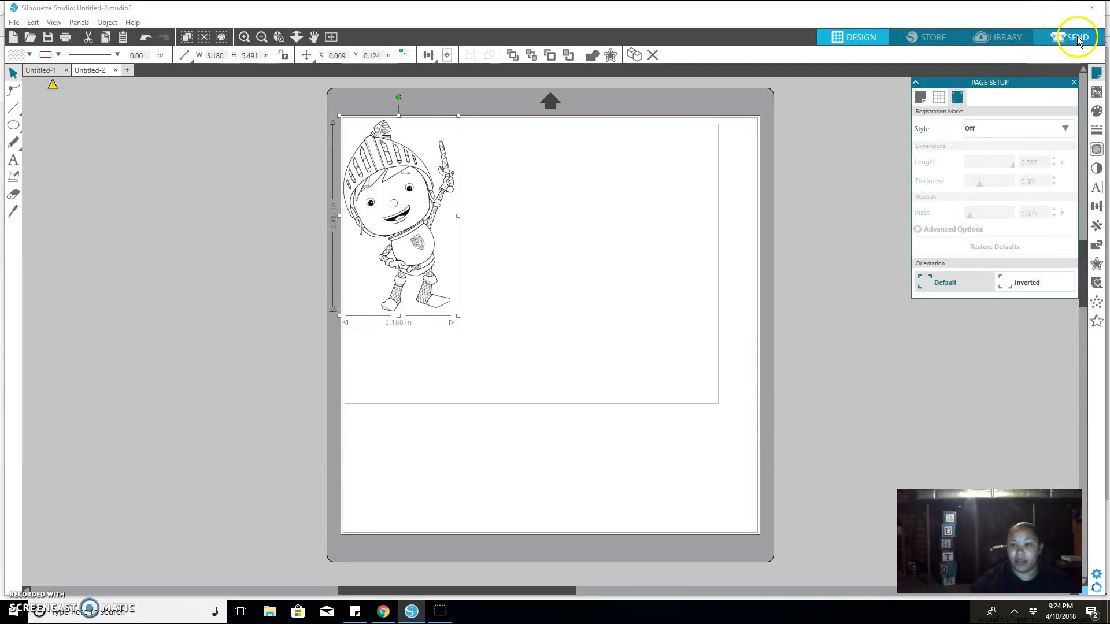
left_click(1098, 95)
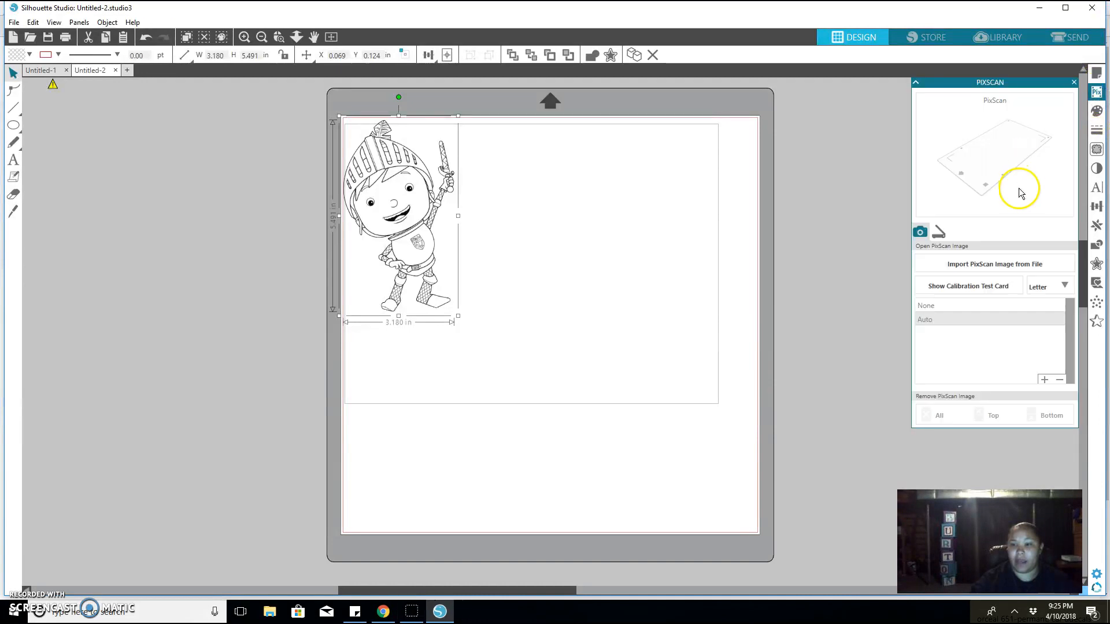
Step: Open the fill color settings and move the knight slightly inward from the page corner to about X 0.599, Y 0.621 in
left_click(1097, 110)
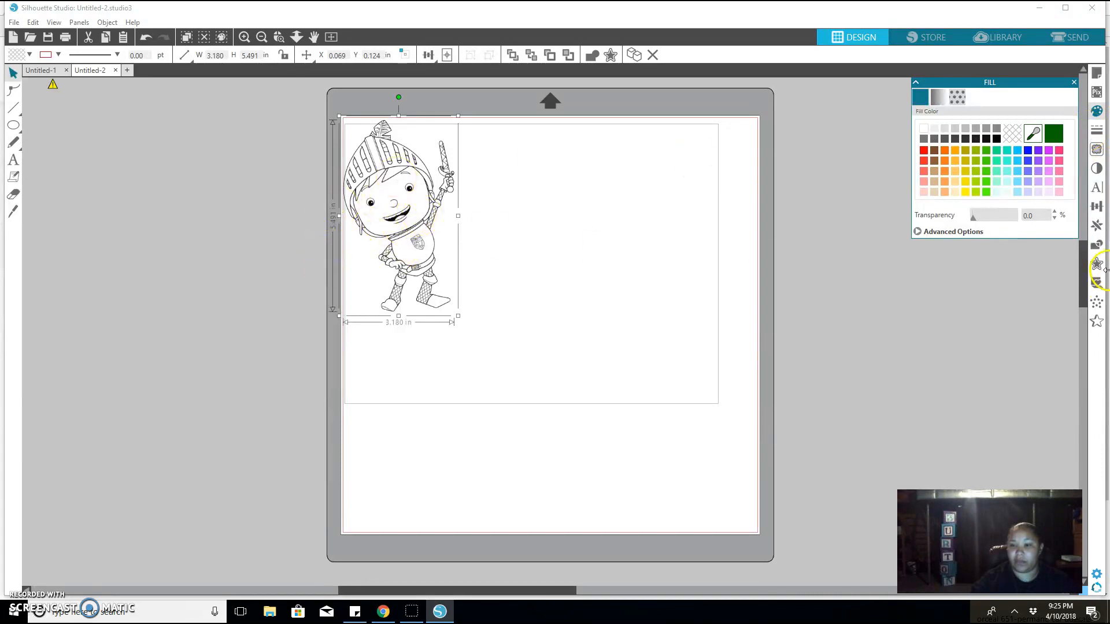
mouse_move(405, 185)
left_mouse_down()
mouse_move(858, 242)
mouse_move(654, 252)
mouse_move(431, 235)
mouse_move(421, 195)
left_mouse_up()
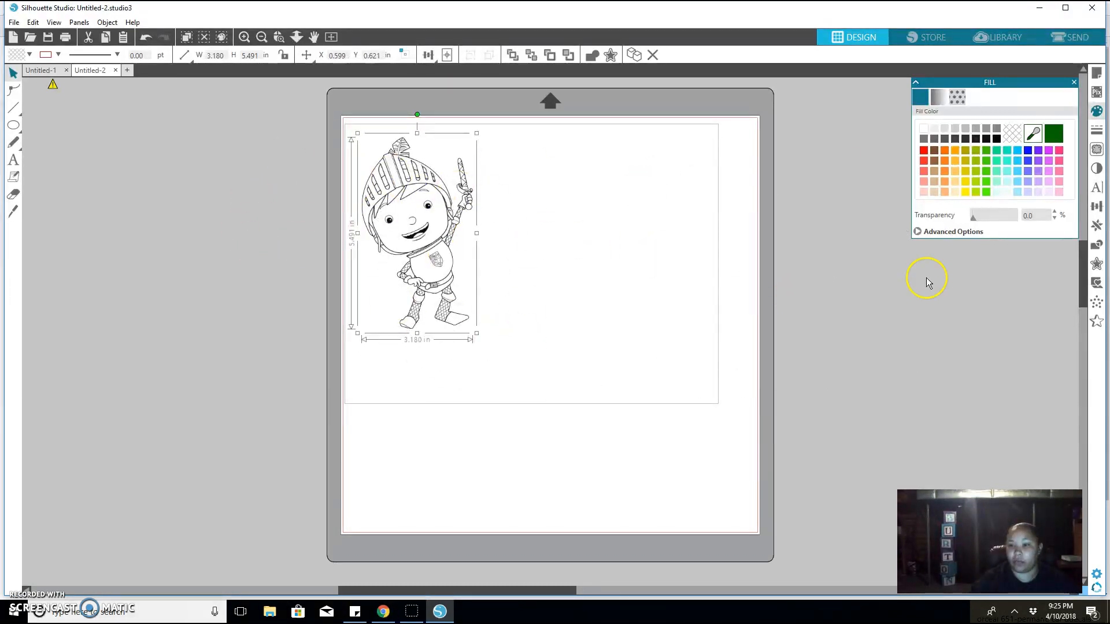
Step: Review the line style, trace and image effects settings for the knight, including the sepia effect
left_click(1097, 130)
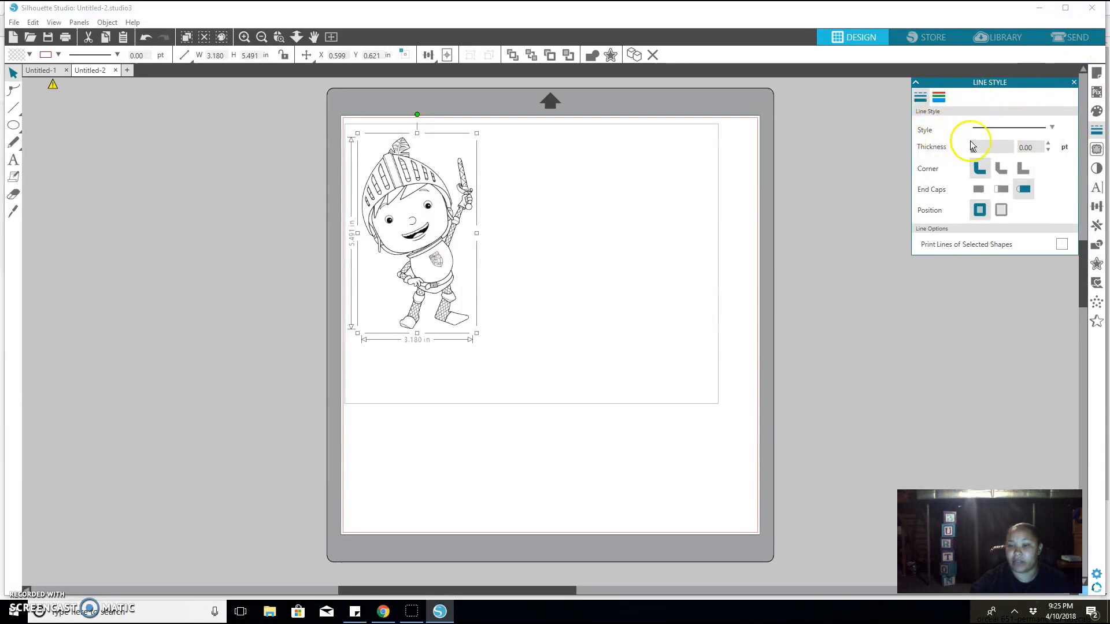
left_click(1097, 149)
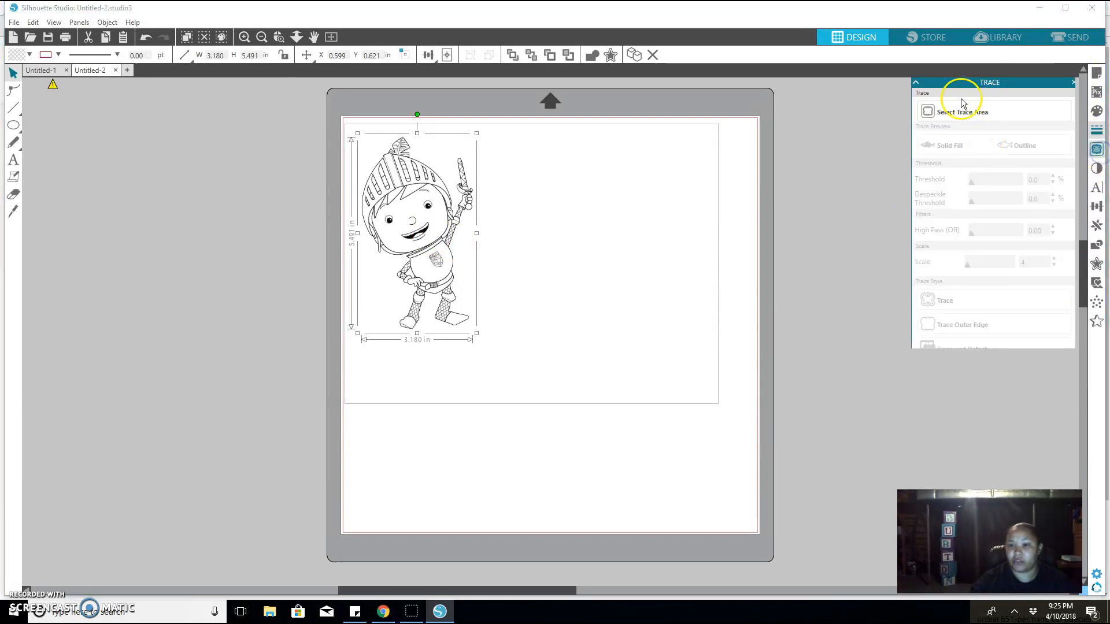
left_click(1096, 168)
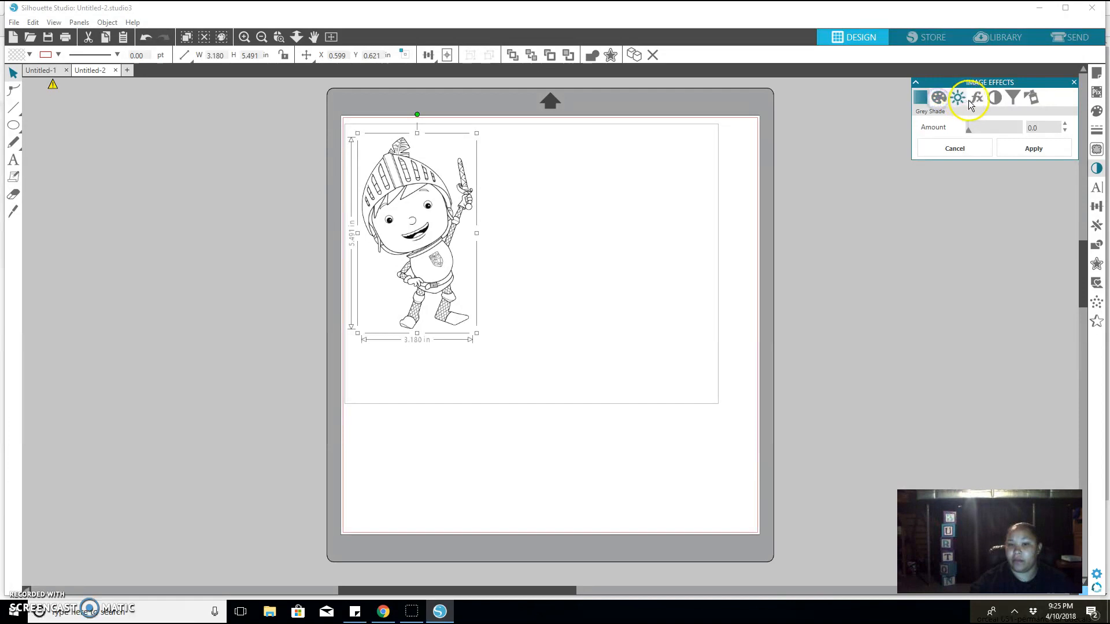
left_click(1018, 99)
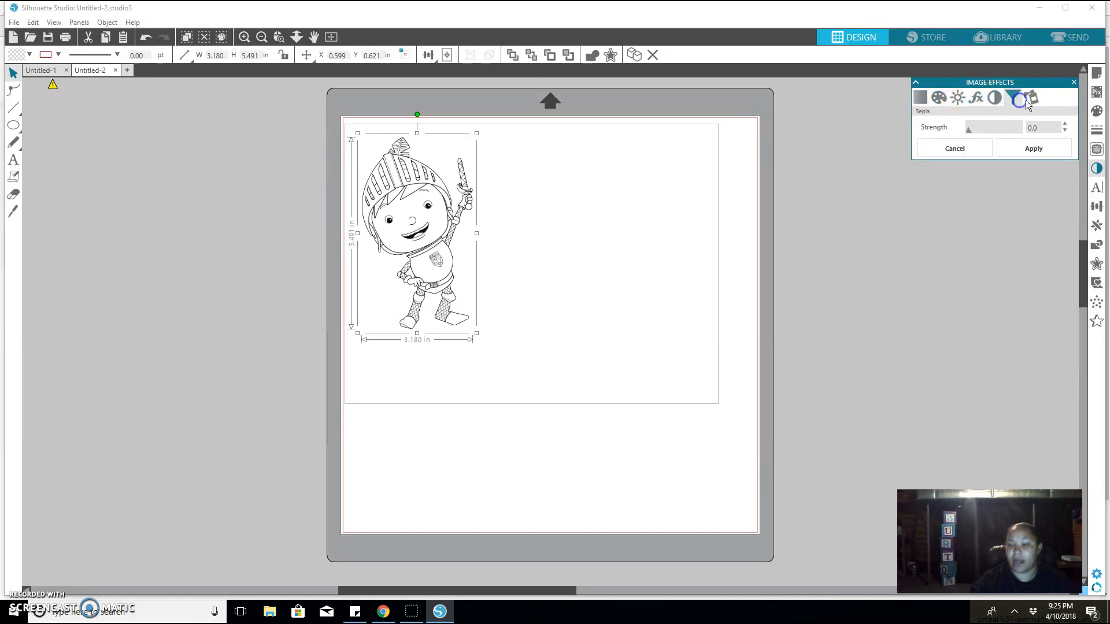
left_click(1027, 99)
Step: Open the text style settings and add a lowercase first name as a text object beside the knight
left_click(1094, 189)
left_click(607, 293)
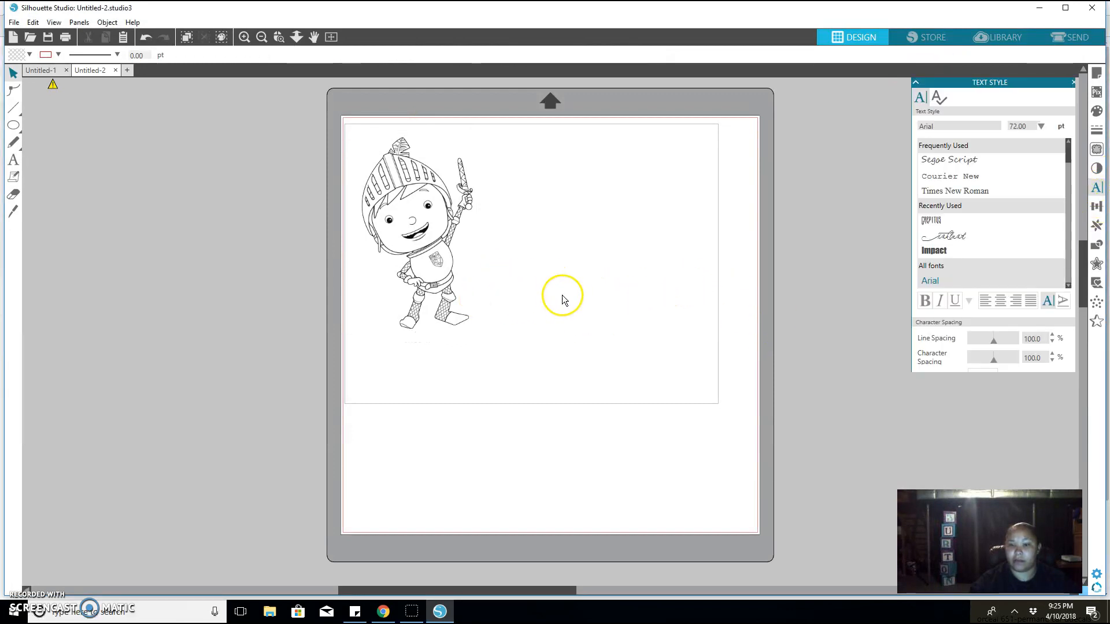
left_click(13, 160)
left_click(579, 297)
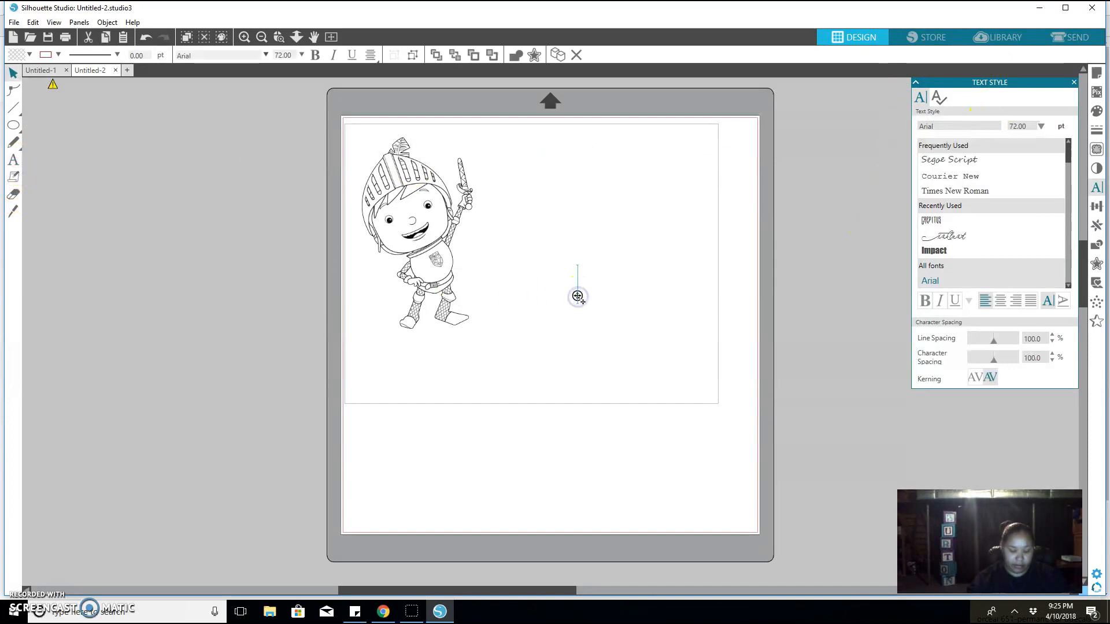
type("whitney")
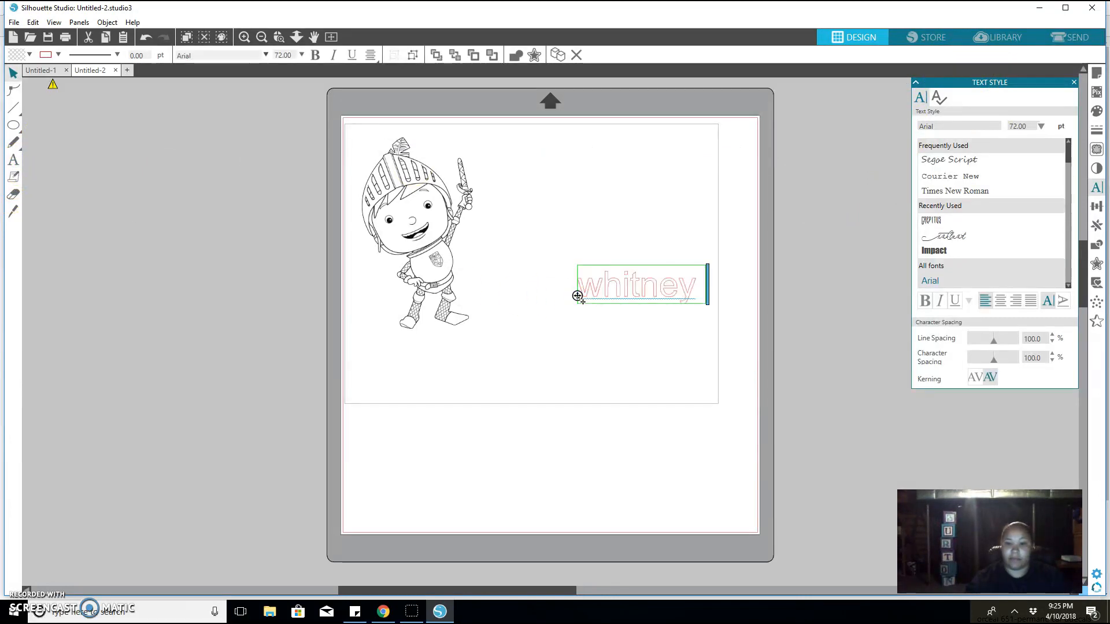
Step: Select all of the name text and try several fonts, including Inkland and Franklin Gothic Medium, before applying Impact
left_click_drag(701, 290, 564, 285)
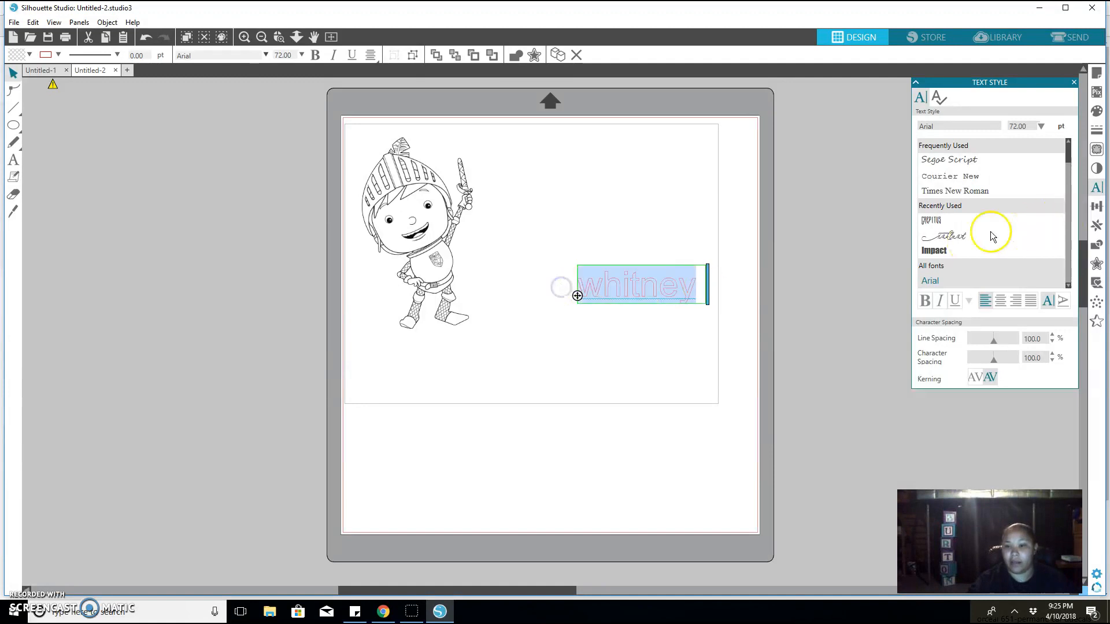
left_click(959, 242)
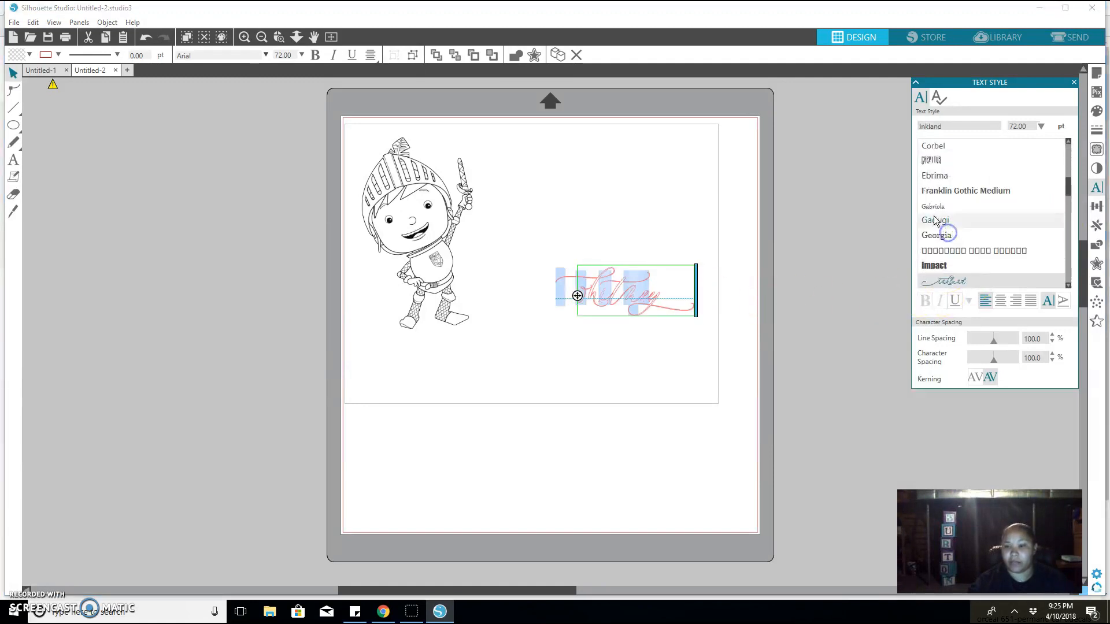
left_click(934, 217)
left_click(936, 191)
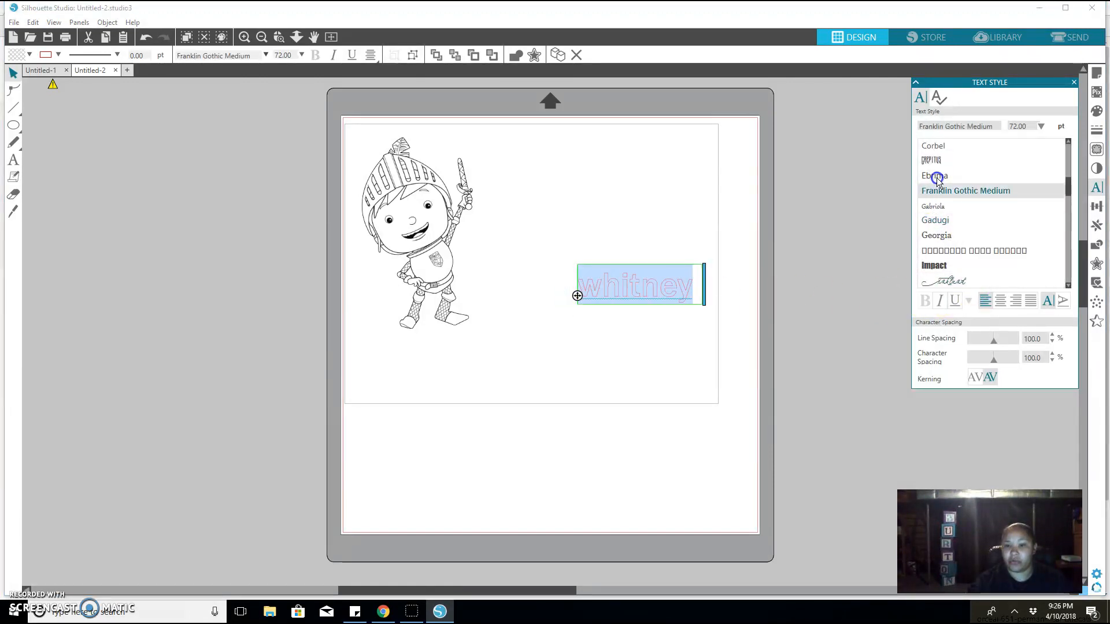
left_click(930, 161)
left_click(933, 176)
left_click(934, 280)
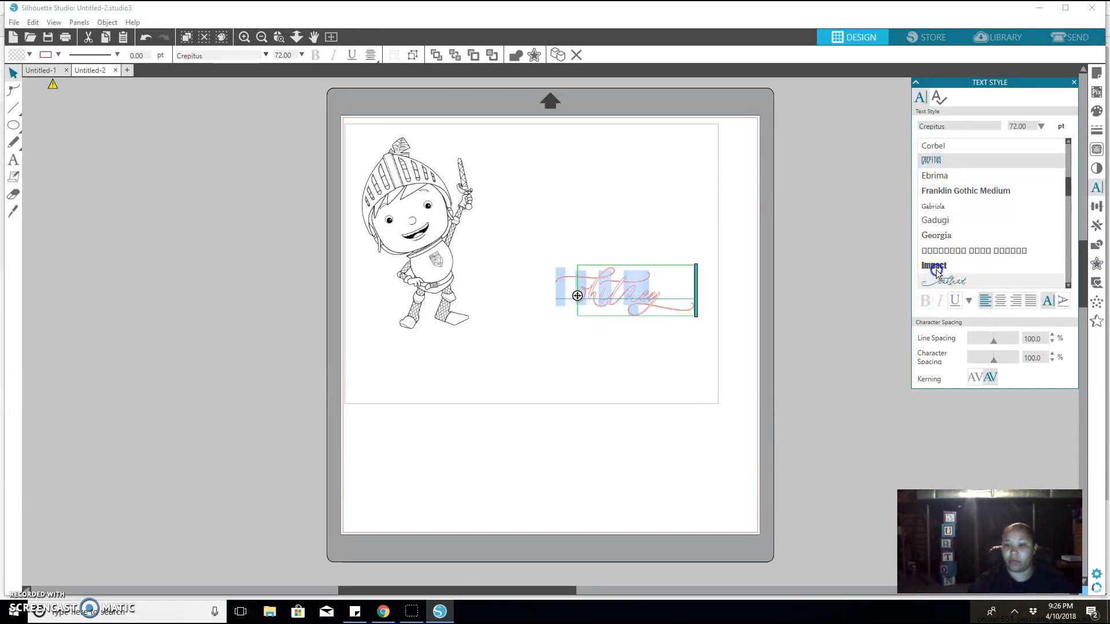
left_click(935, 268)
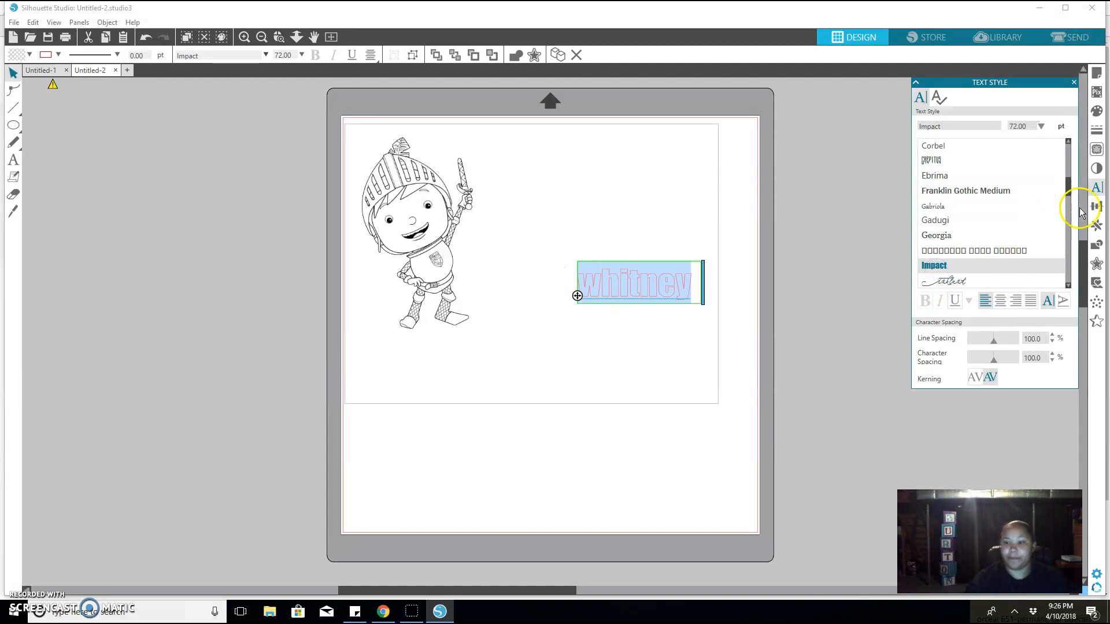
Step: Open the align options and center the name text on the page
left_click(1097, 208)
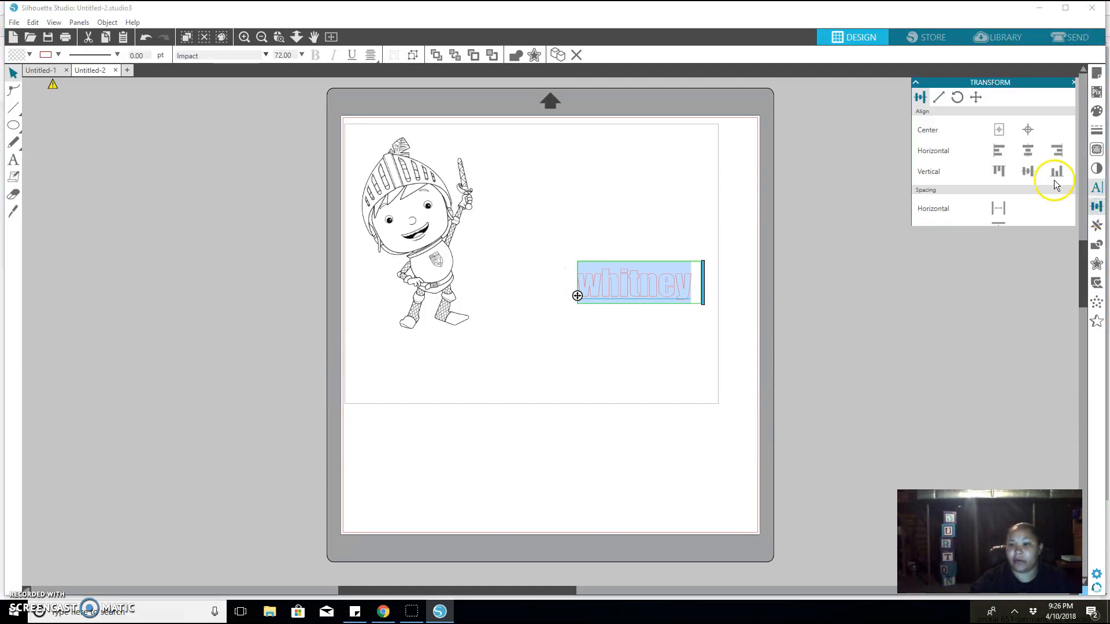
left_click(1025, 128)
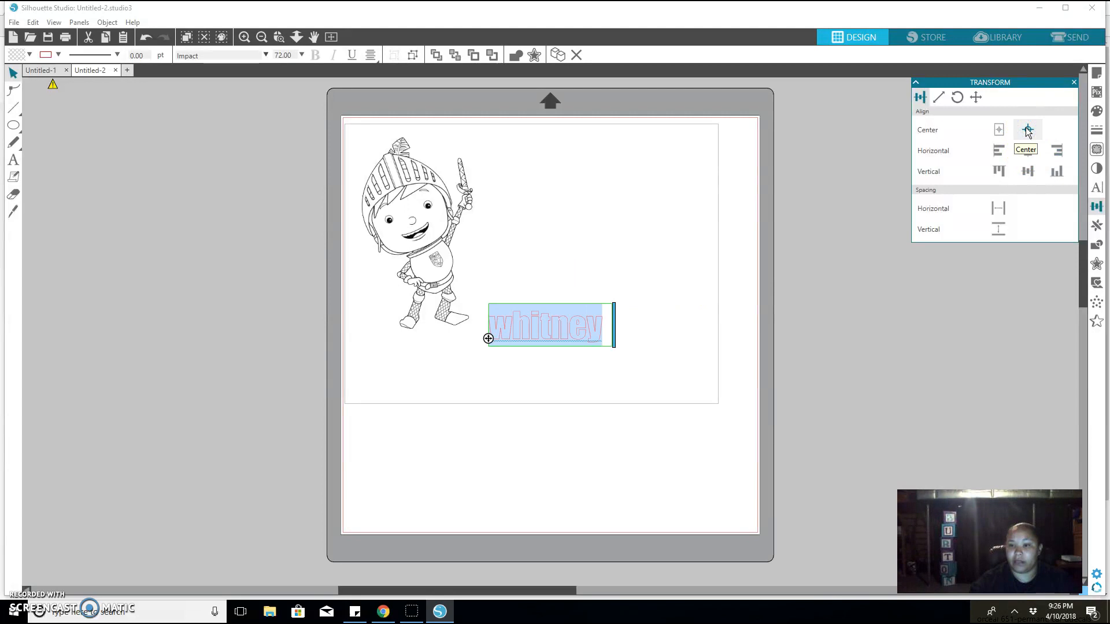
Step: Select the knight and the name text together and try both center alignment options on them
left_click_drag(354, 126, 675, 361)
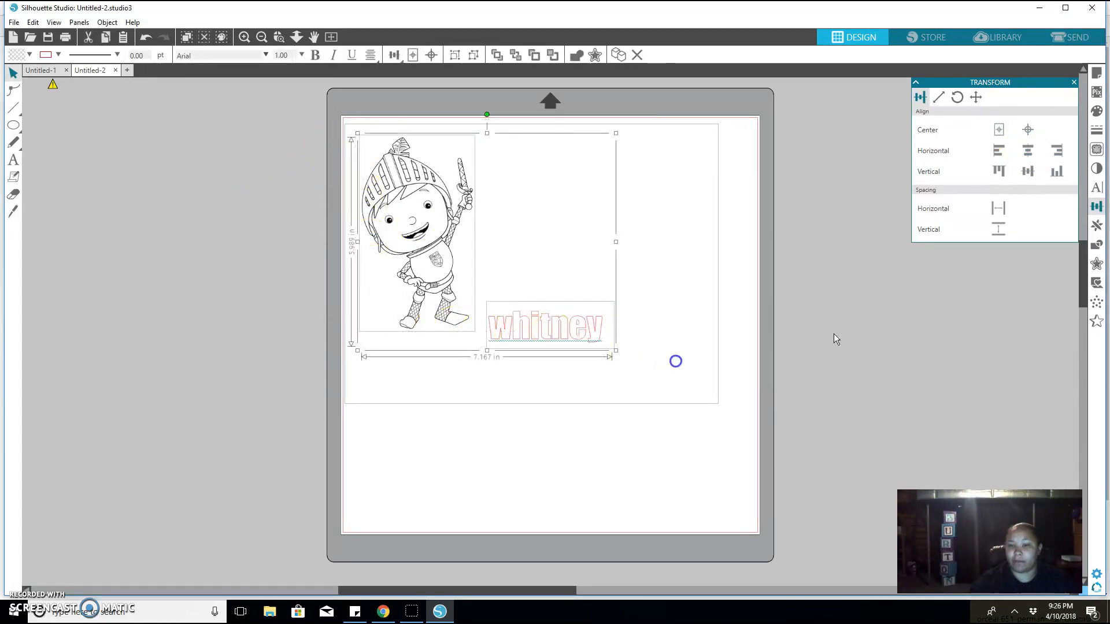
left_click(1028, 131)
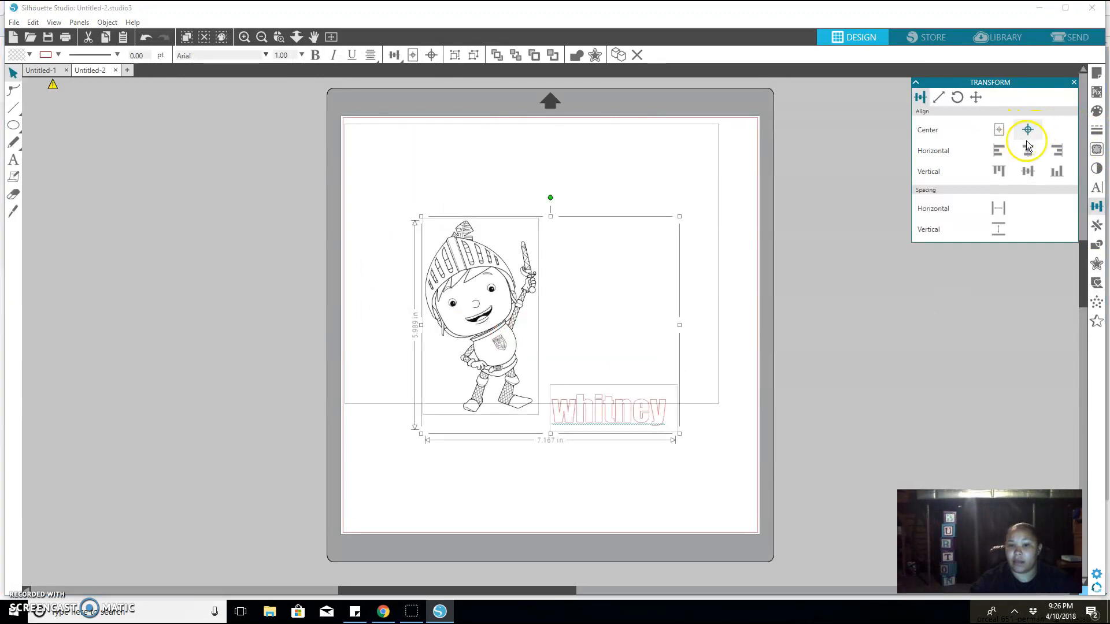
left_click(1005, 129)
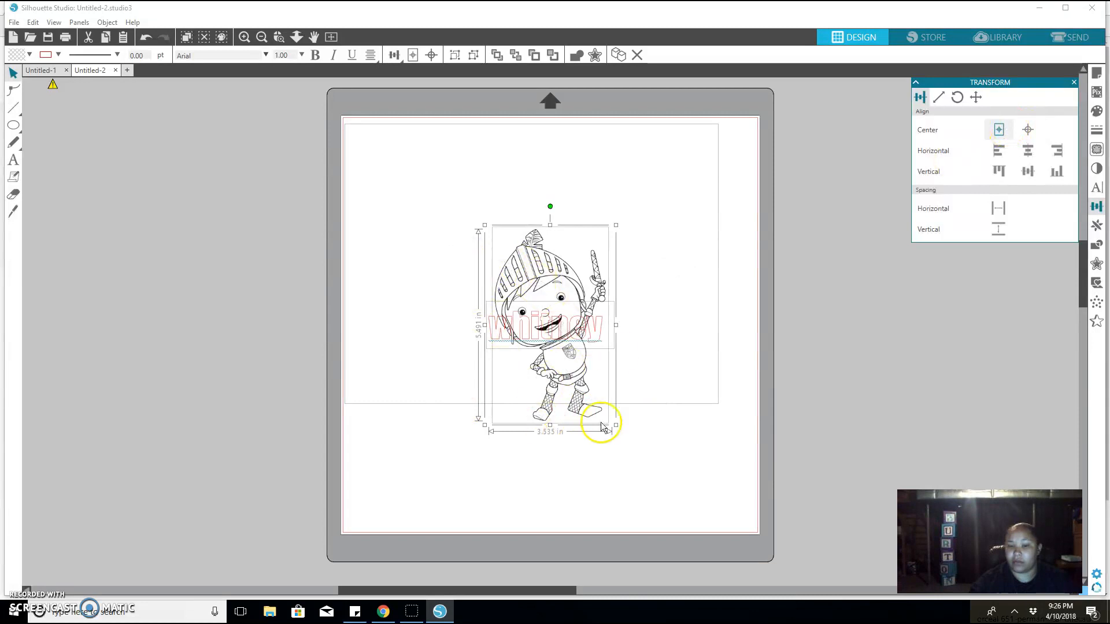
left_click(1000, 133)
left_click(1025, 130)
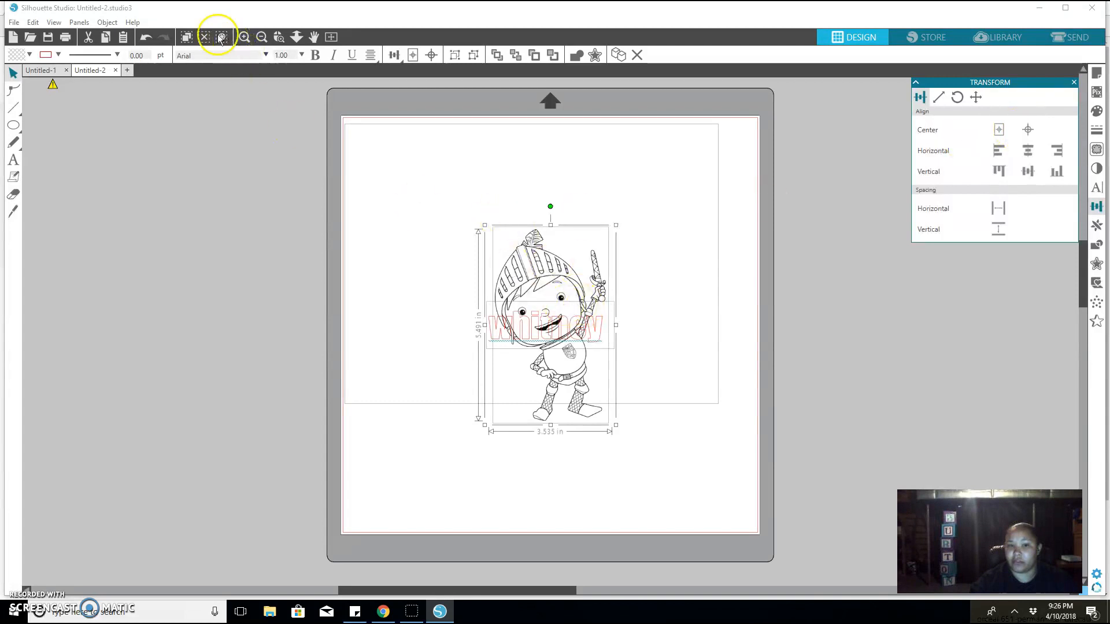
Step: Undo the center alignments of the knight and the name text, then clear the selection
left_click(147, 37)
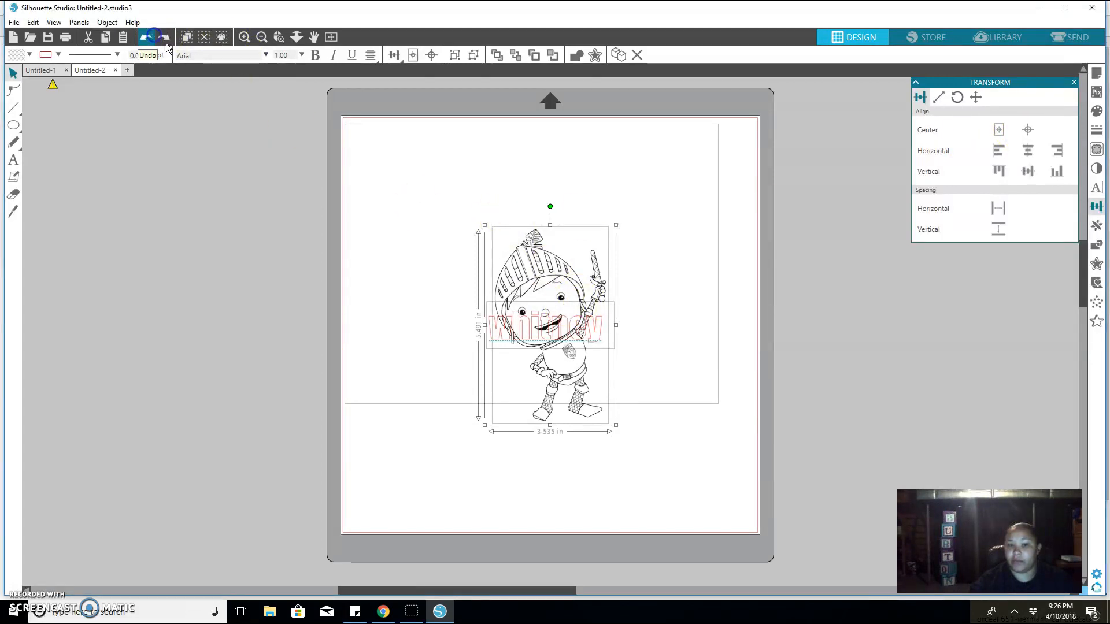
left_click(148, 37)
left_click(148, 37)
left_click(503, 384)
left_click(315, 130)
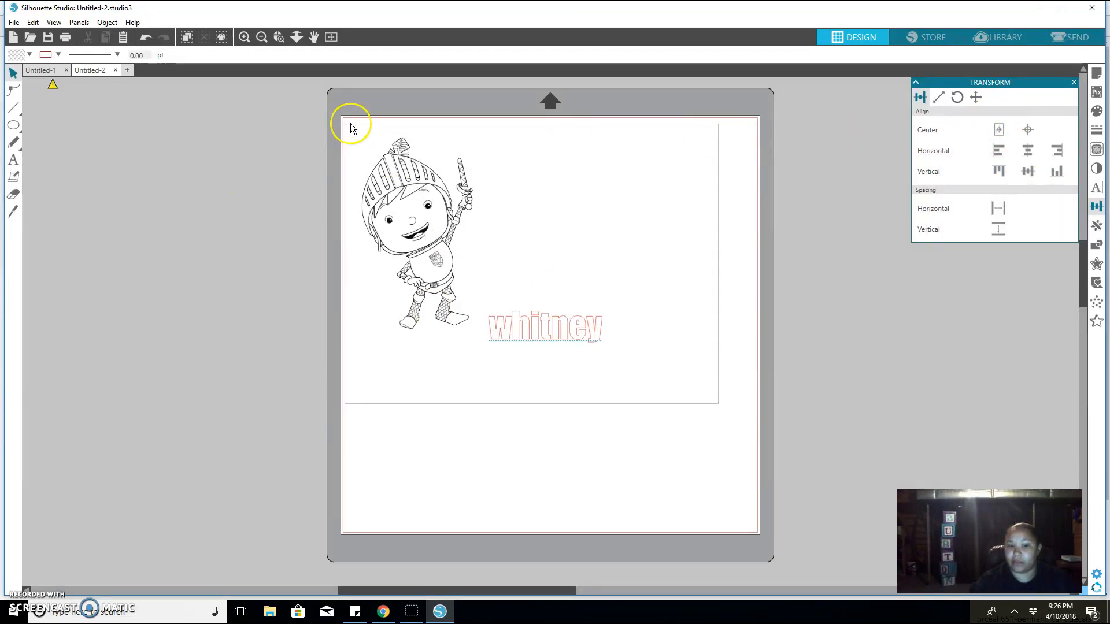
Step: Select the knight and the name text, center them on the page as a pair, then center them over each other
left_click_drag(351, 123, 636, 376)
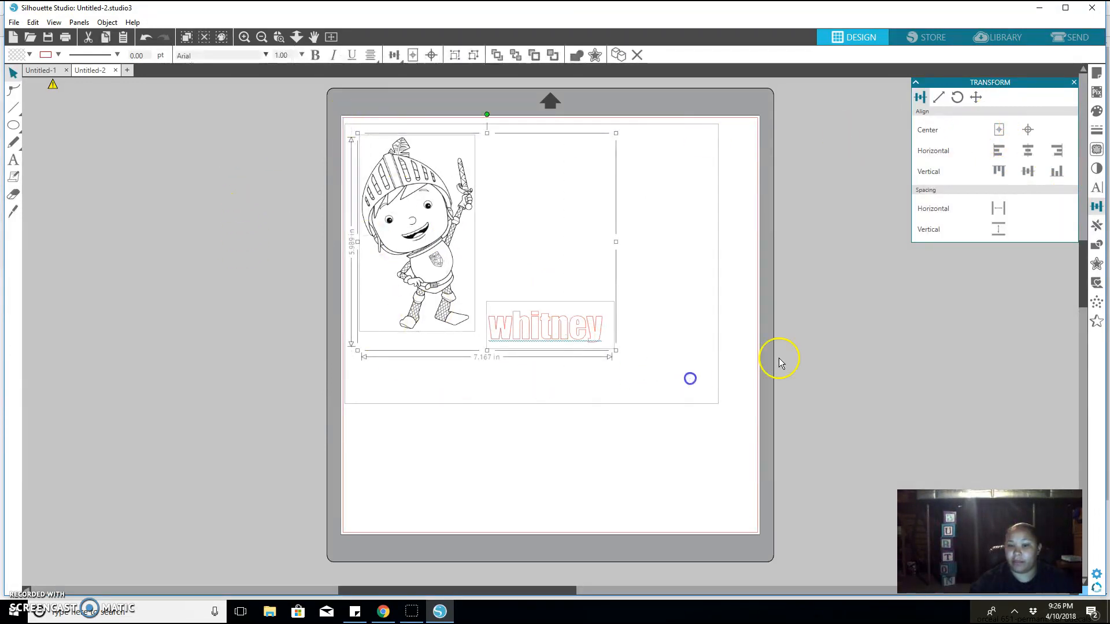
left_click(995, 129)
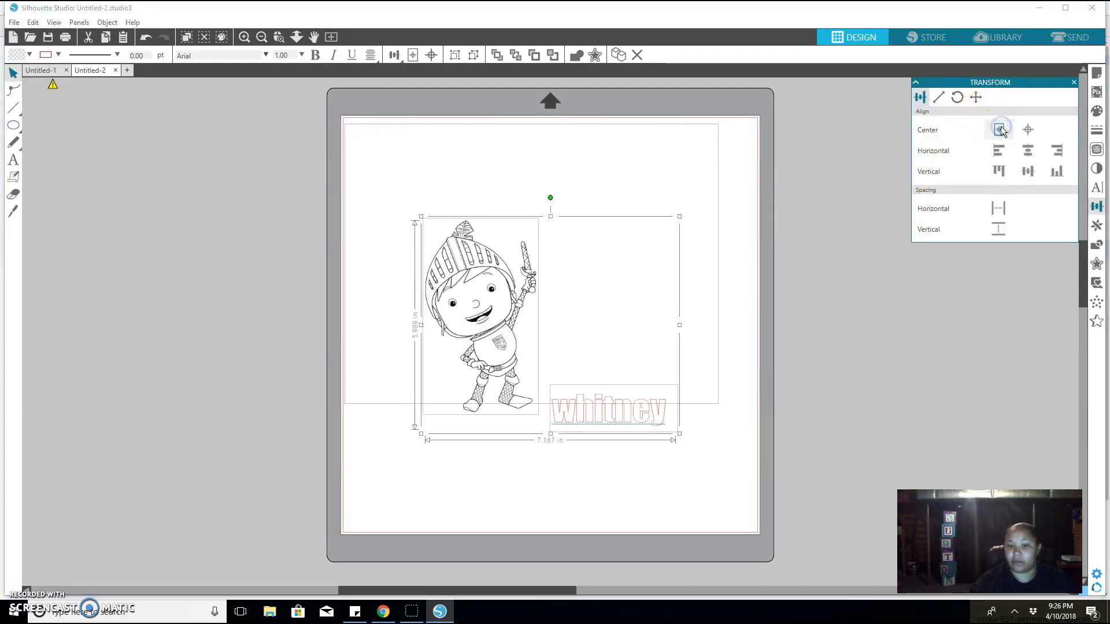
left_click(372, 166)
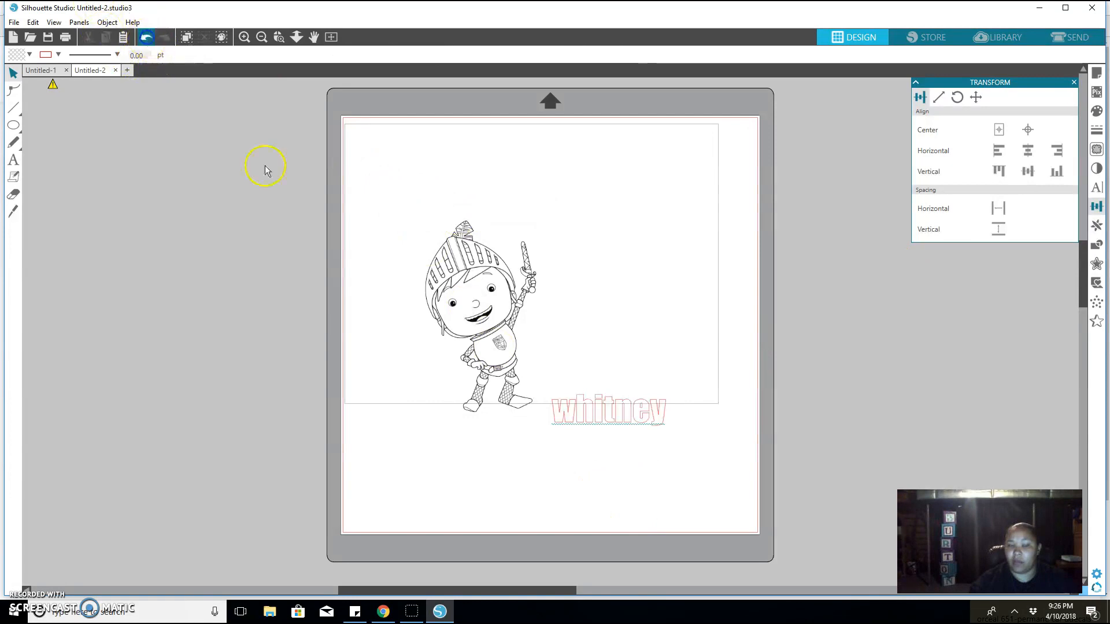
left_click(565, 401)
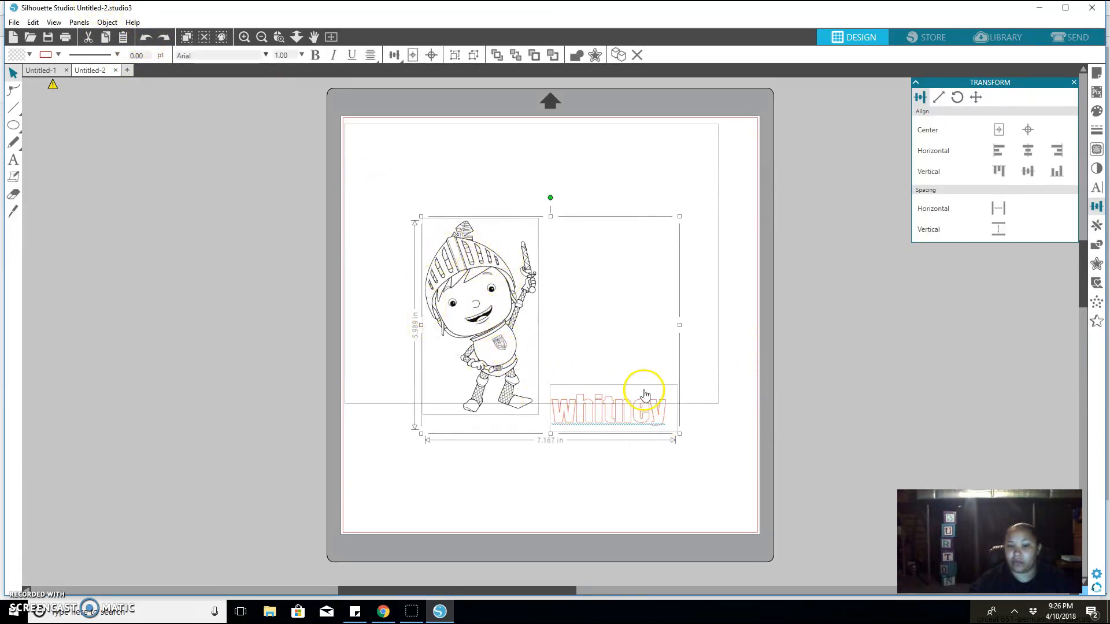
left_click(1027, 130)
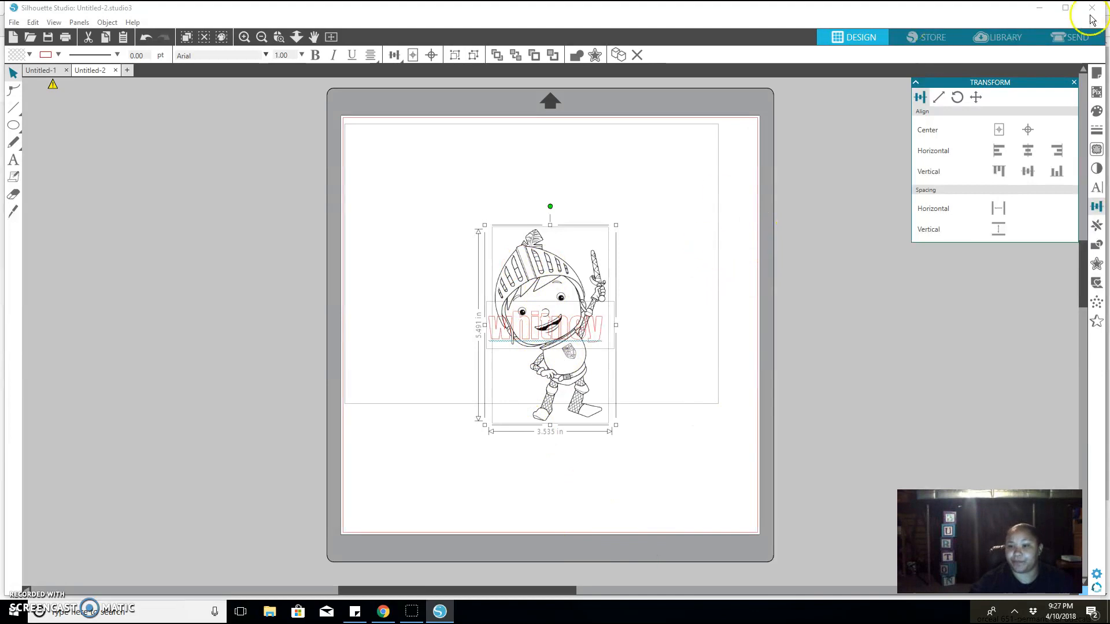
Step: Duplicate the knight-and-name design to the right, then replicate that copy downward as a column of two
left_click(1097, 225)
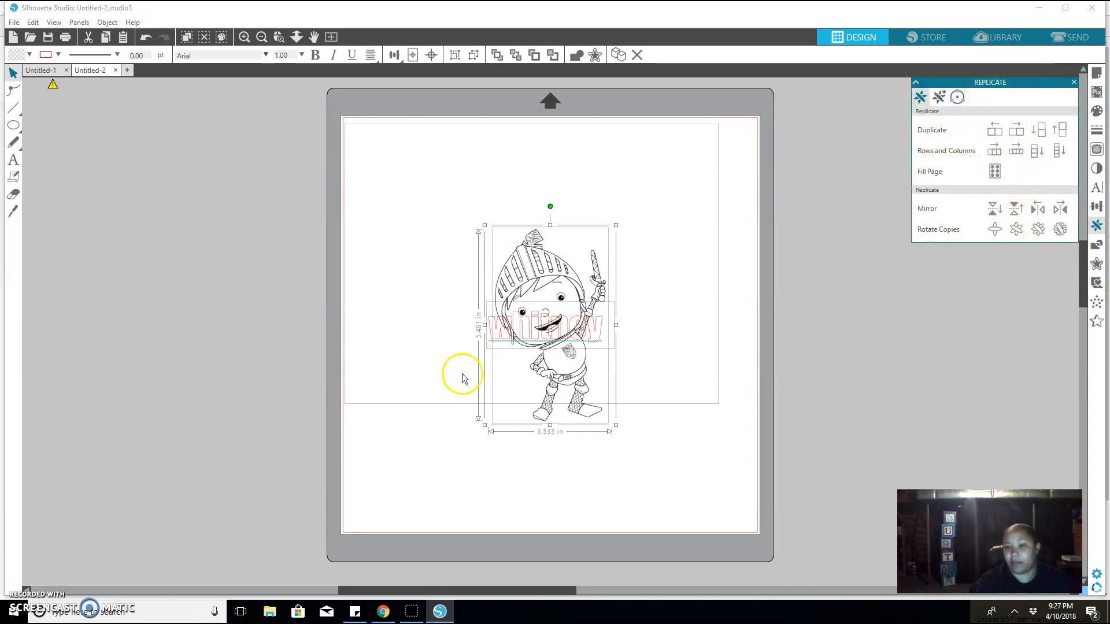
left_click(1022, 134)
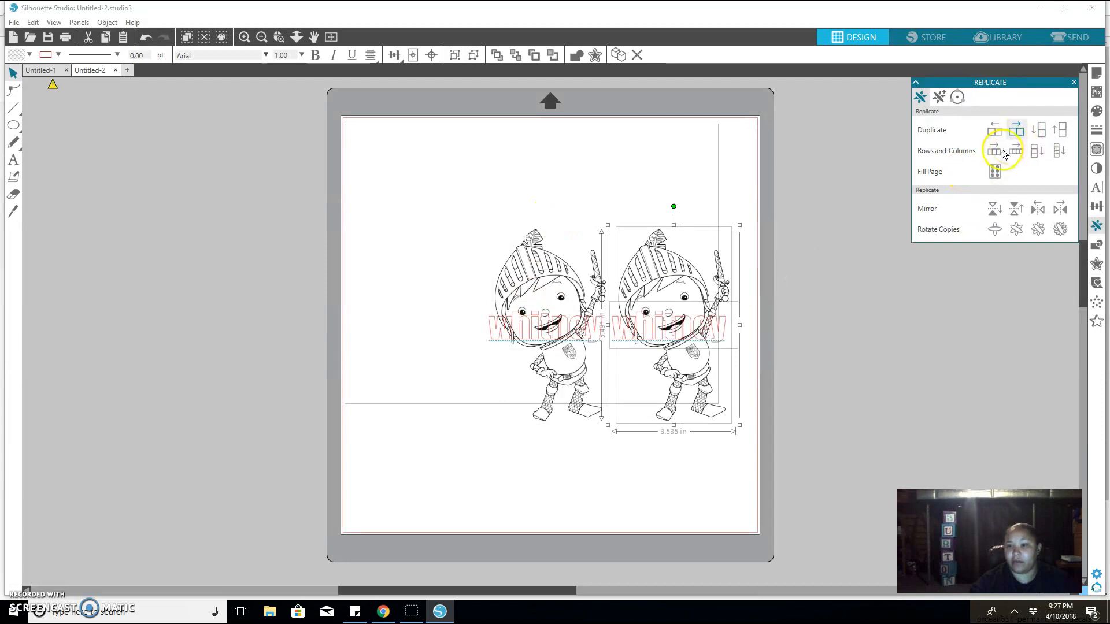
left_click(1037, 152)
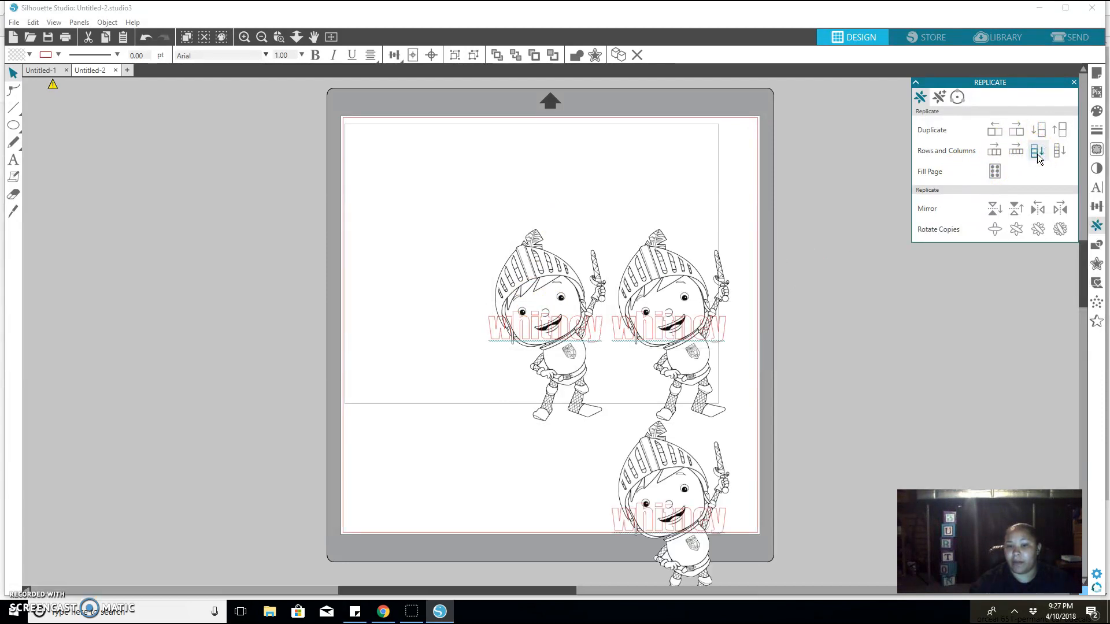
Step: Delete the column of two duplicated knight-and-name designs, keeping only the original design
left_click_drag(455, 227, 745, 555)
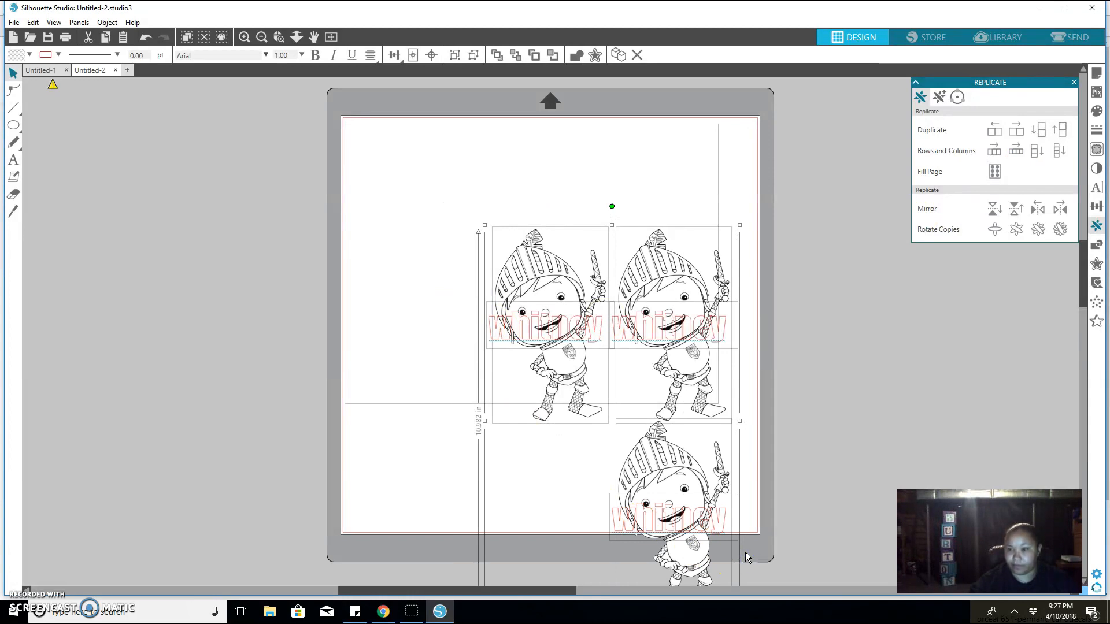
left_click(693, 383)
left_click_drag(674, 196, 722, 591)
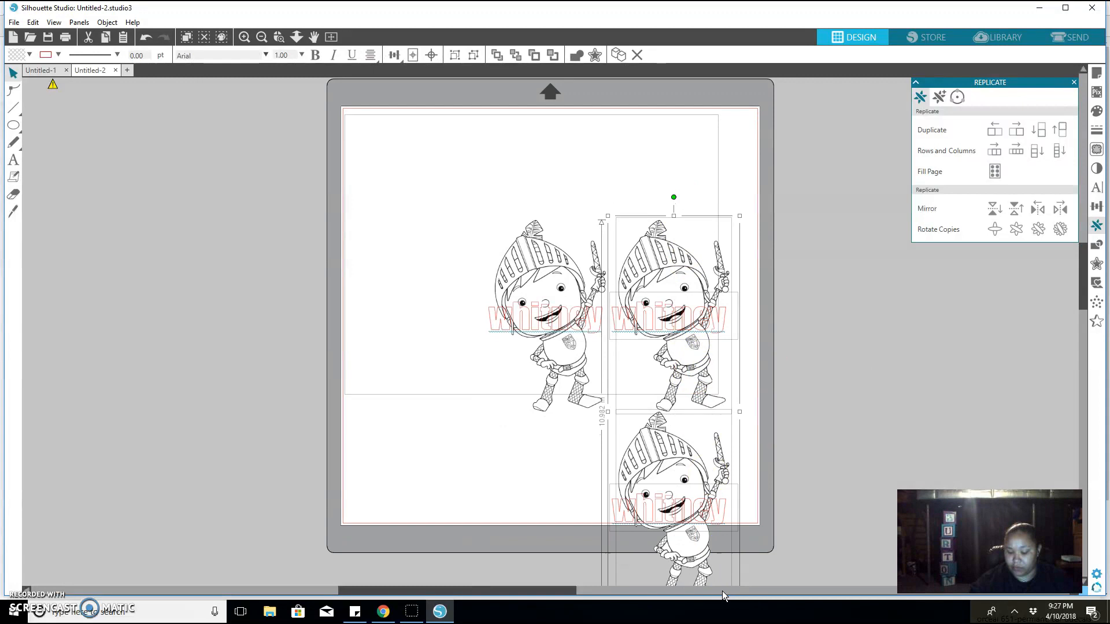
key("Delete")
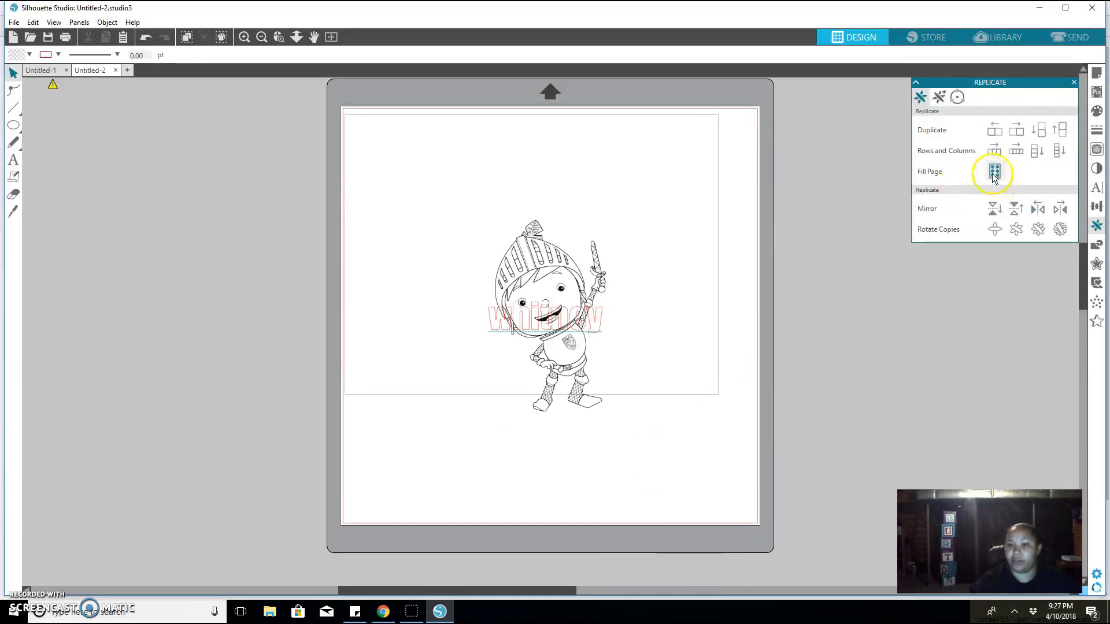
Step: Fill the page with copies of the knight, then delete the name text and every knight except the upper-left one
left_click(542, 301)
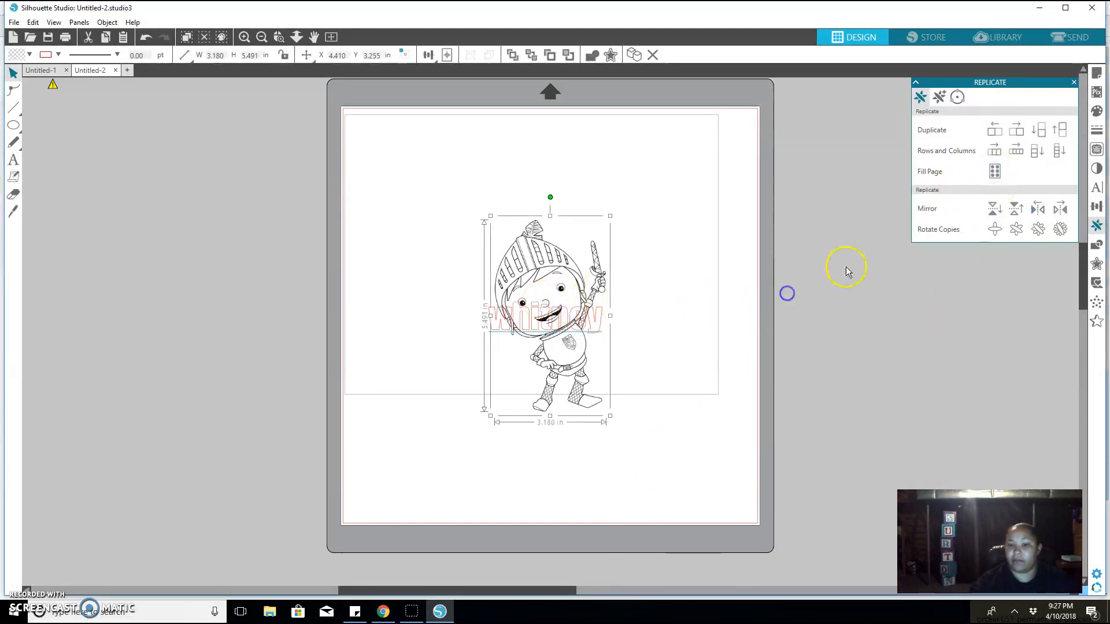
left_click(994, 171)
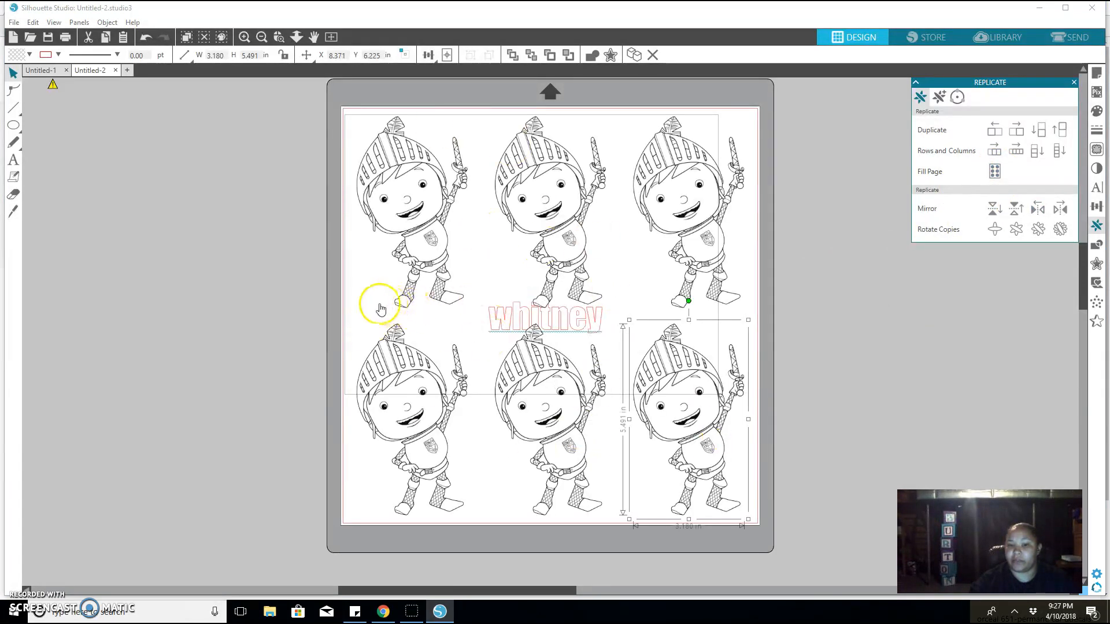
left_click_drag(346, 322, 759, 516)
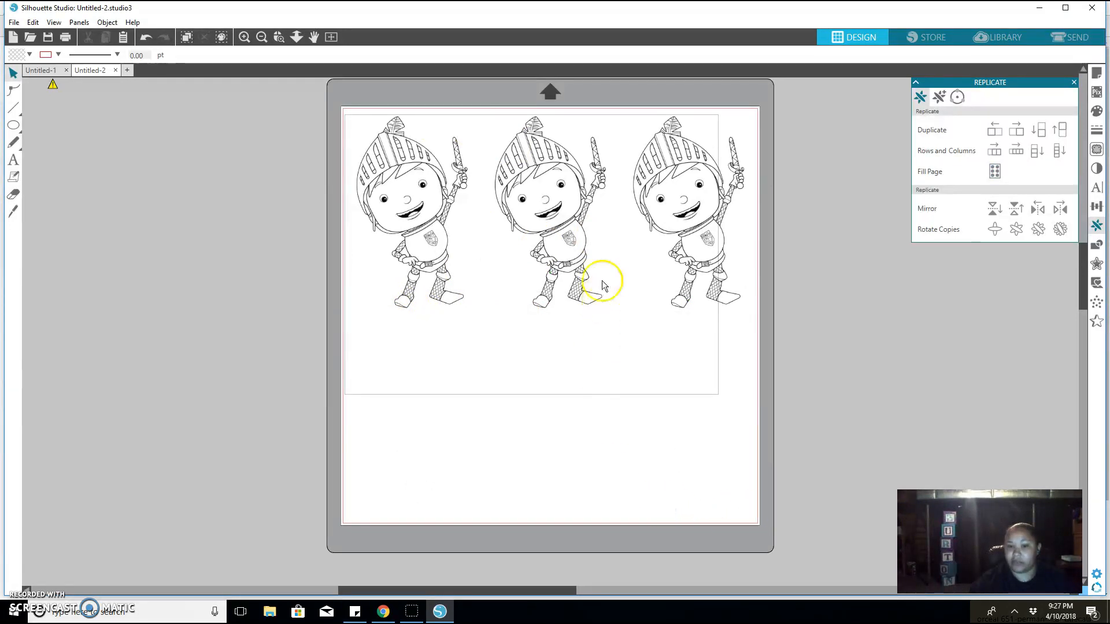
left_click_drag(498, 205, 752, 312)
key("Delete")
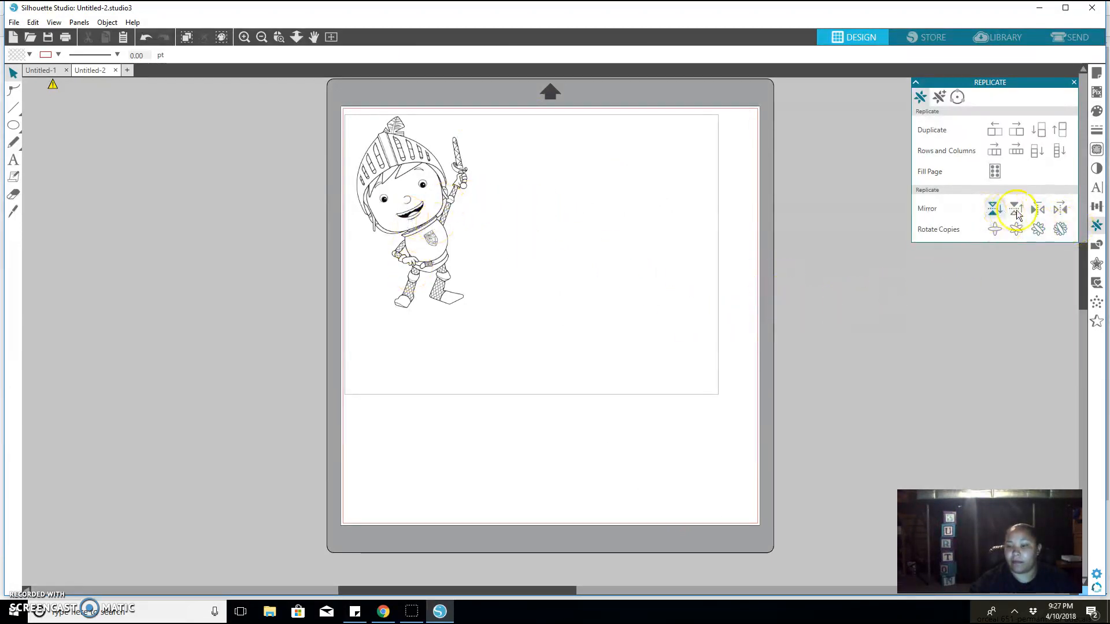
Step: Show the Modify options and add the name as new text below and to the right of the knight
left_click(1097, 245)
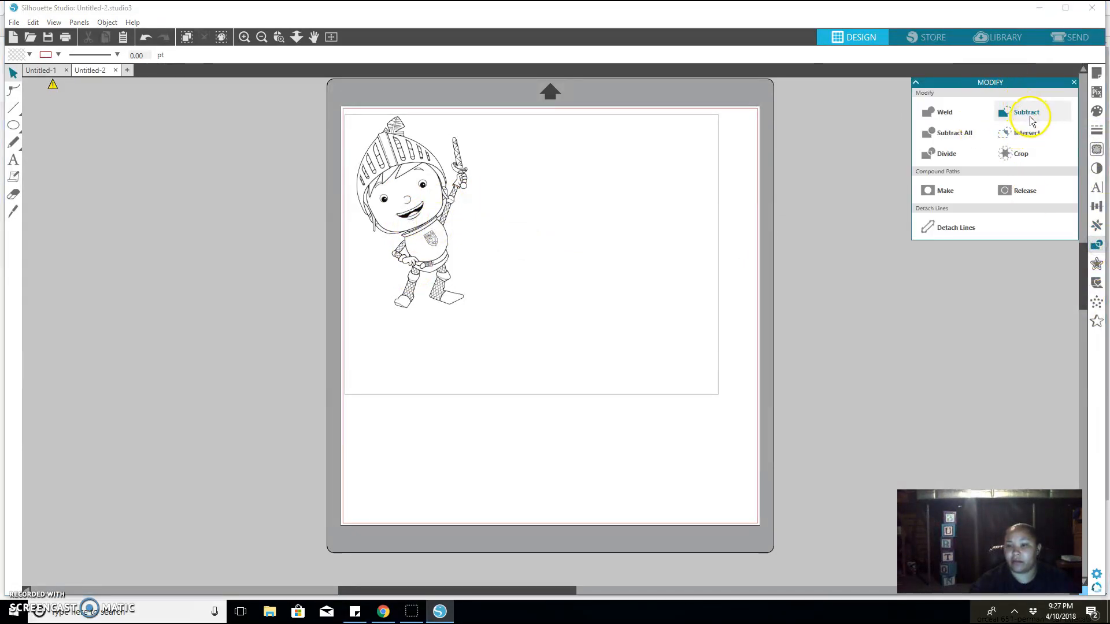
left_click(15, 161)
left_click(527, 354)
type("whitney")
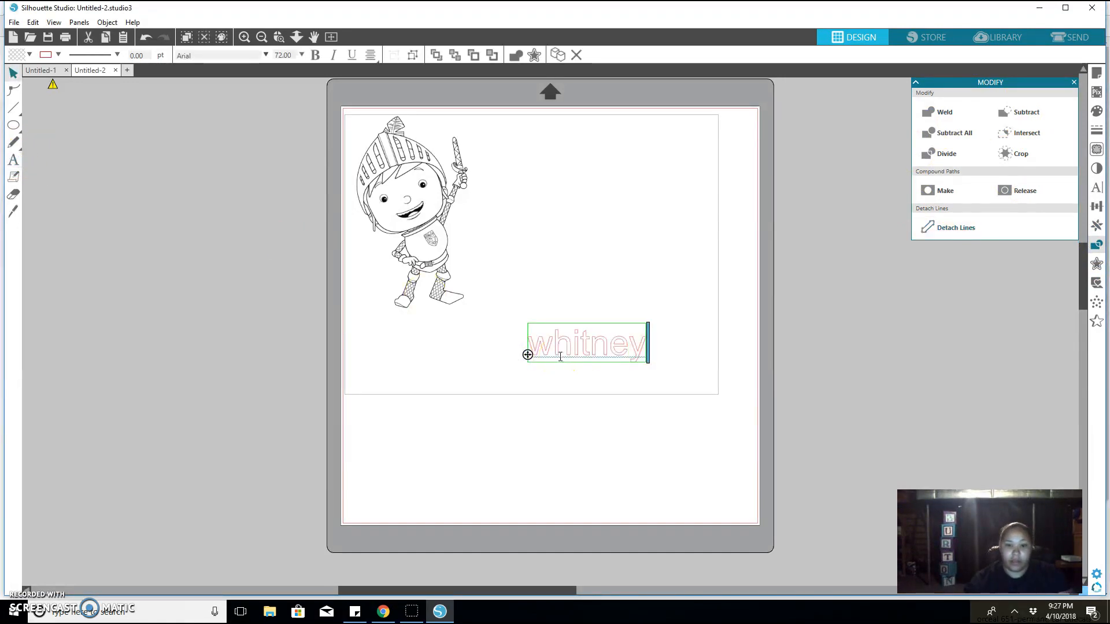
Step: Select the knight and the new name text together and center them over each other
left_click_drag(355, 116, 688, 416)
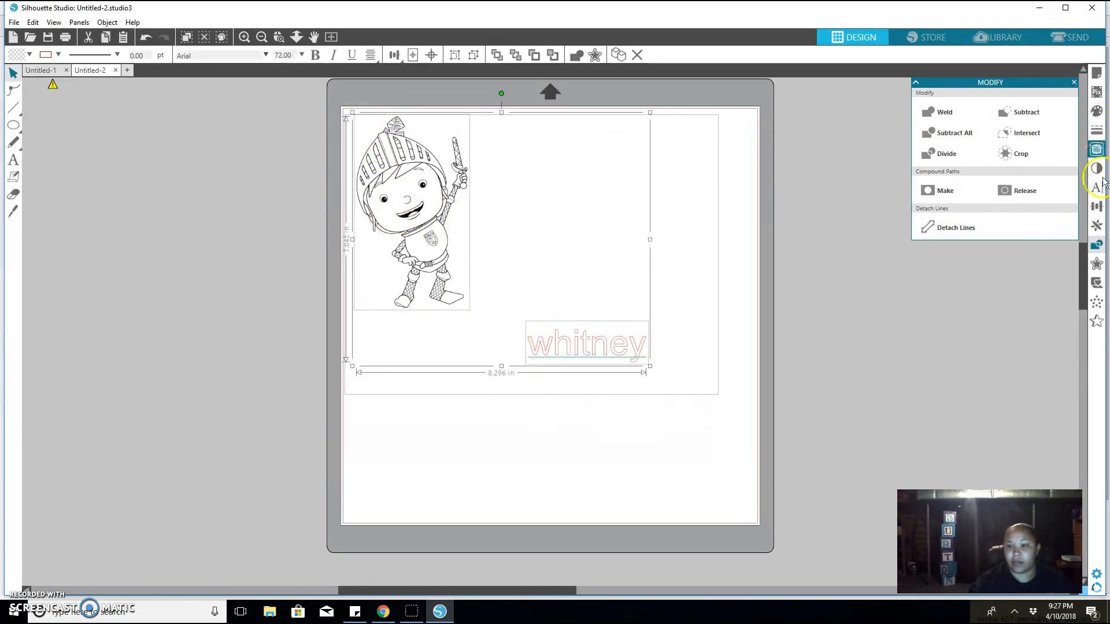
left_click(1097, 209)
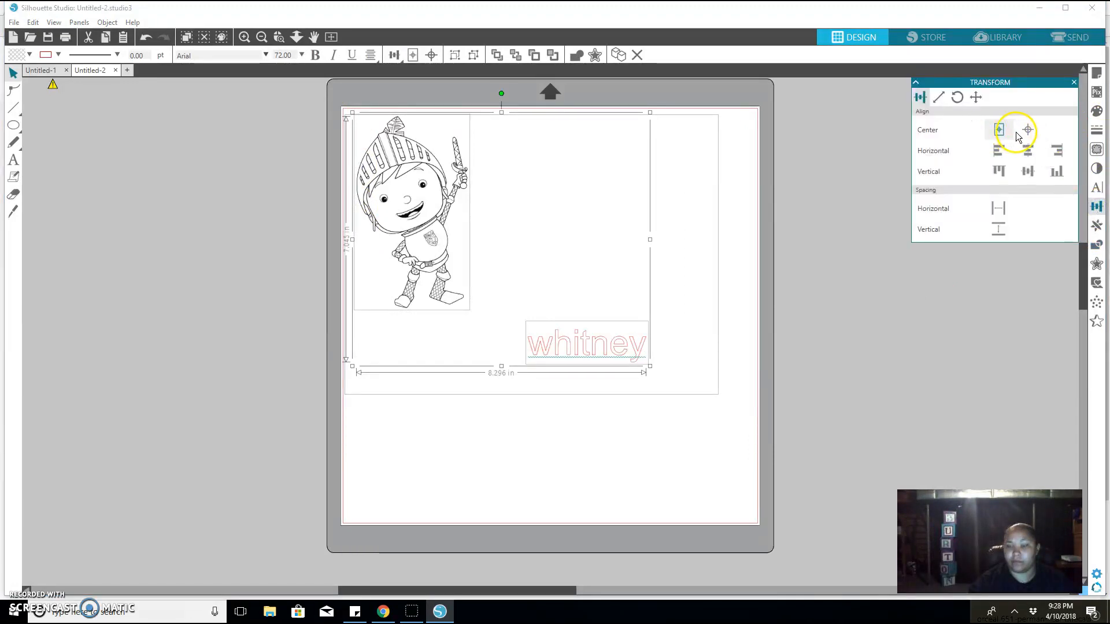
left_click(1023, 130)
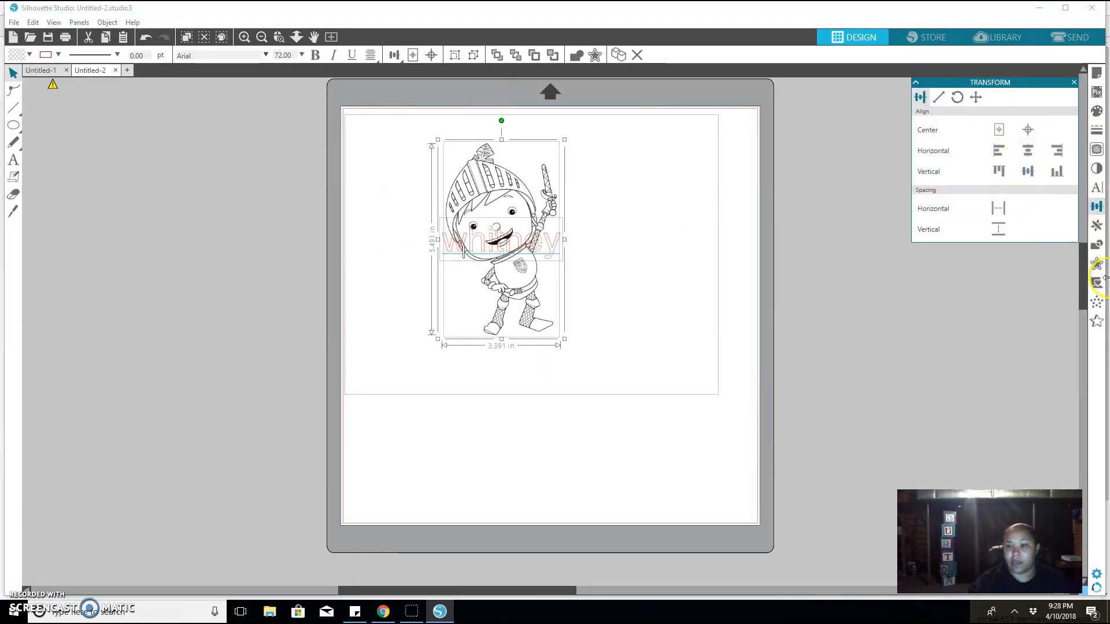
Step: Try Subtract on the overlapping knight and name text, then undo it
left_click(1096, 245)
left_click(1021, 113)
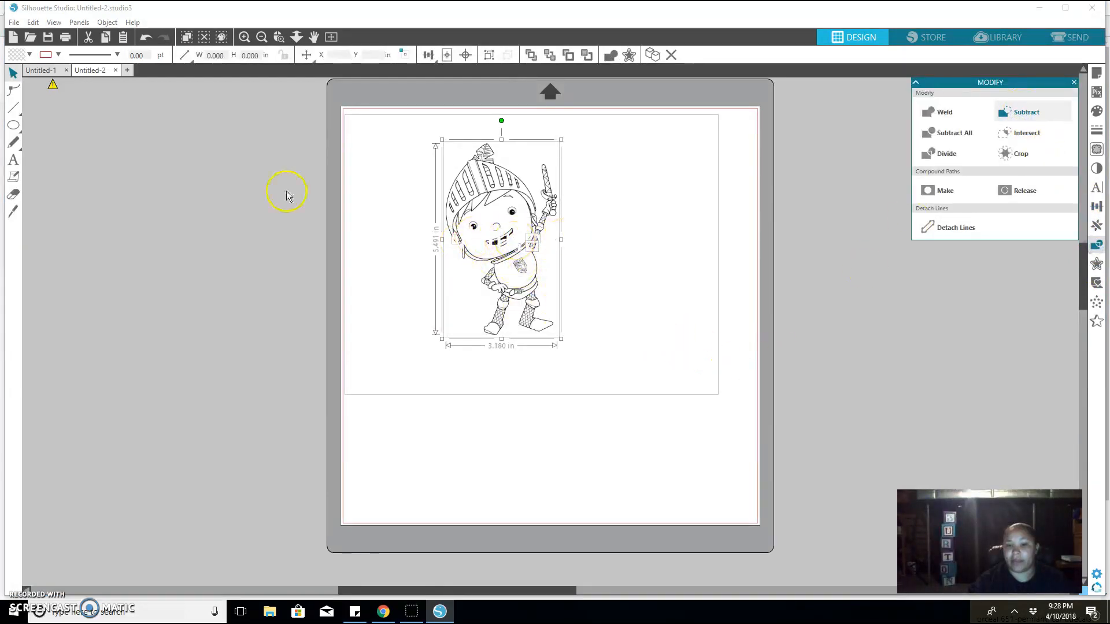
left_click(146, 36)
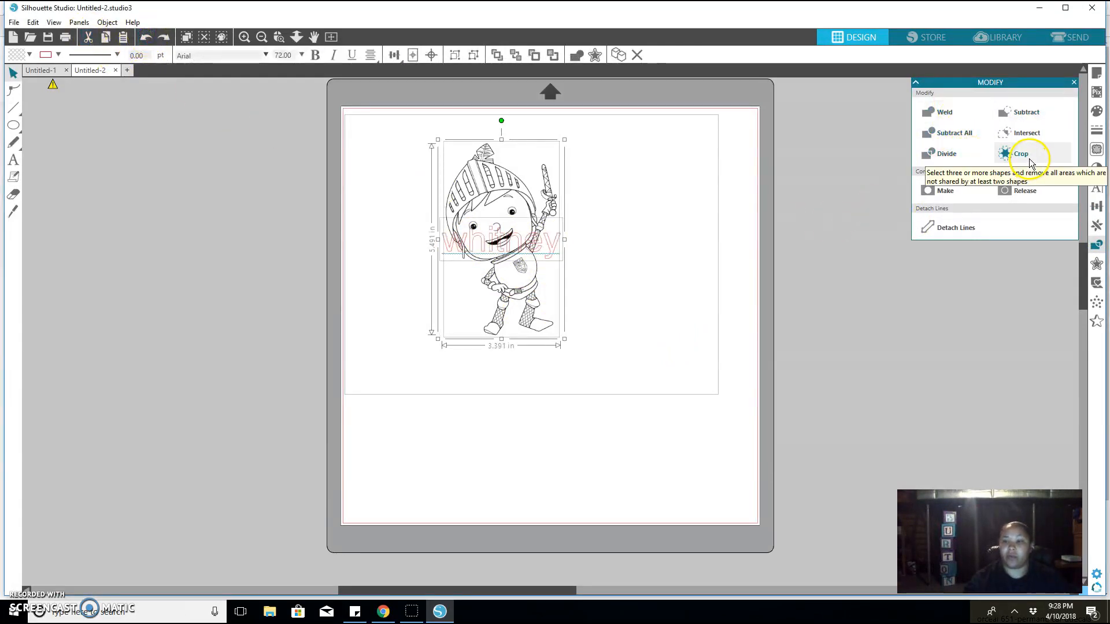
Step: Move the overlapping knight and name text together toward the right side of the page
left_click_drag(531, 238, 544, 270)
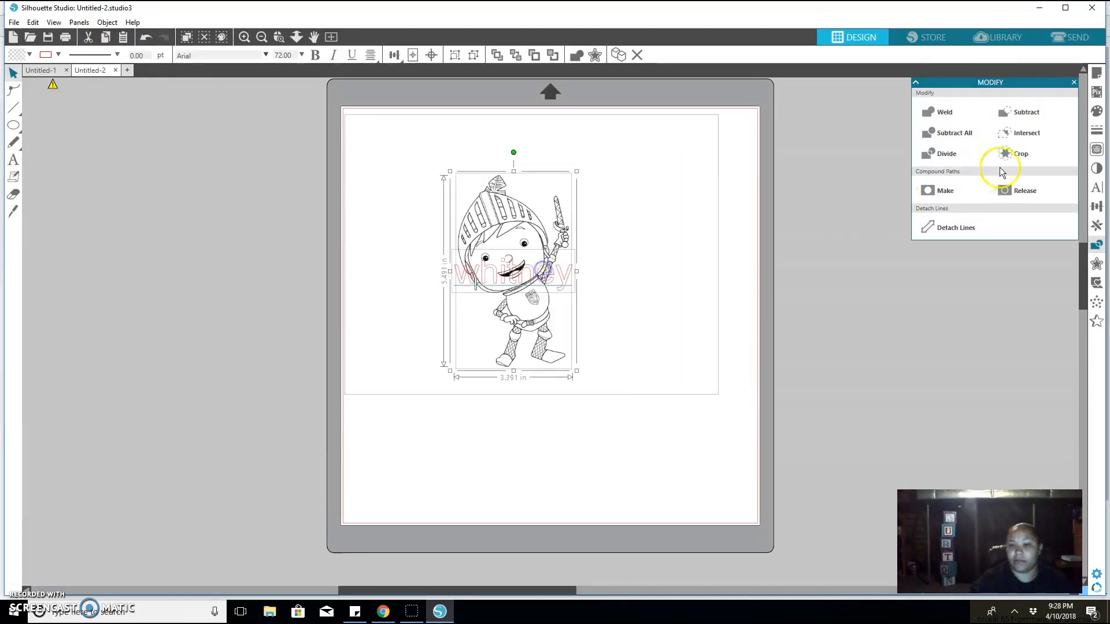
left_click(147, 38)
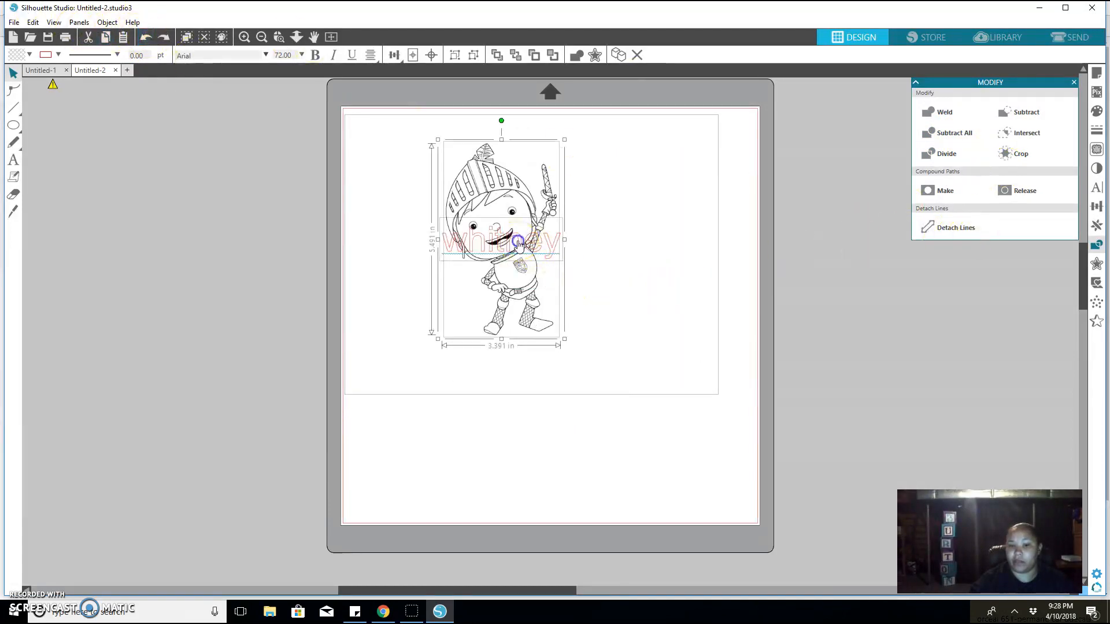
left_click_drag(540, 260, 661, 289)
Step: Create an outer offset outline around the selected knight and name text, then select only the knight
left_click(1097, 264)
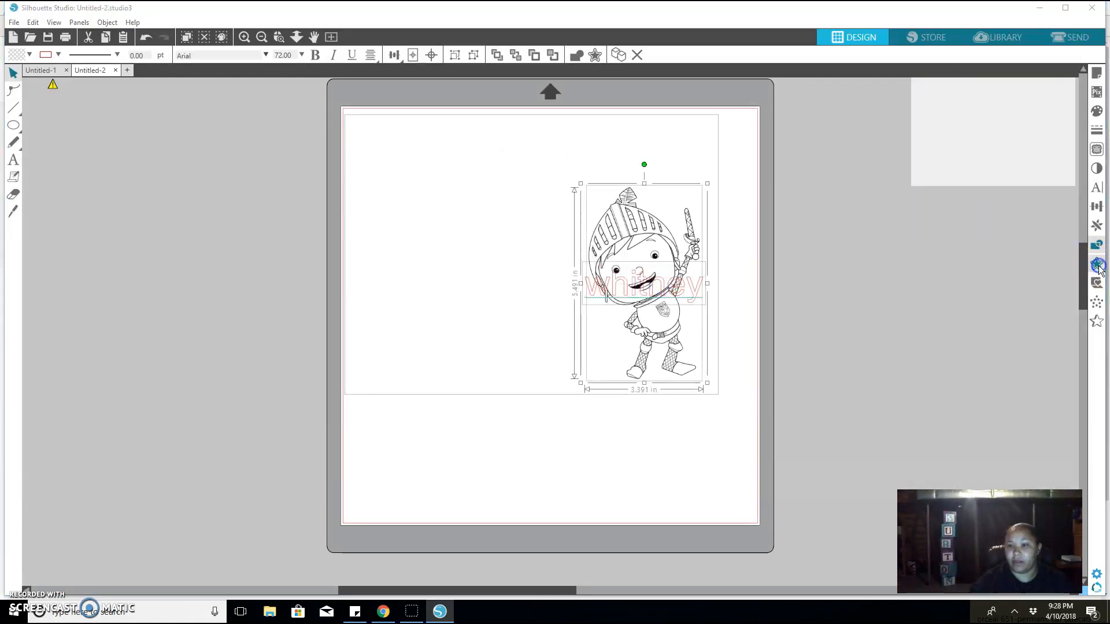
left_click(934, 111)
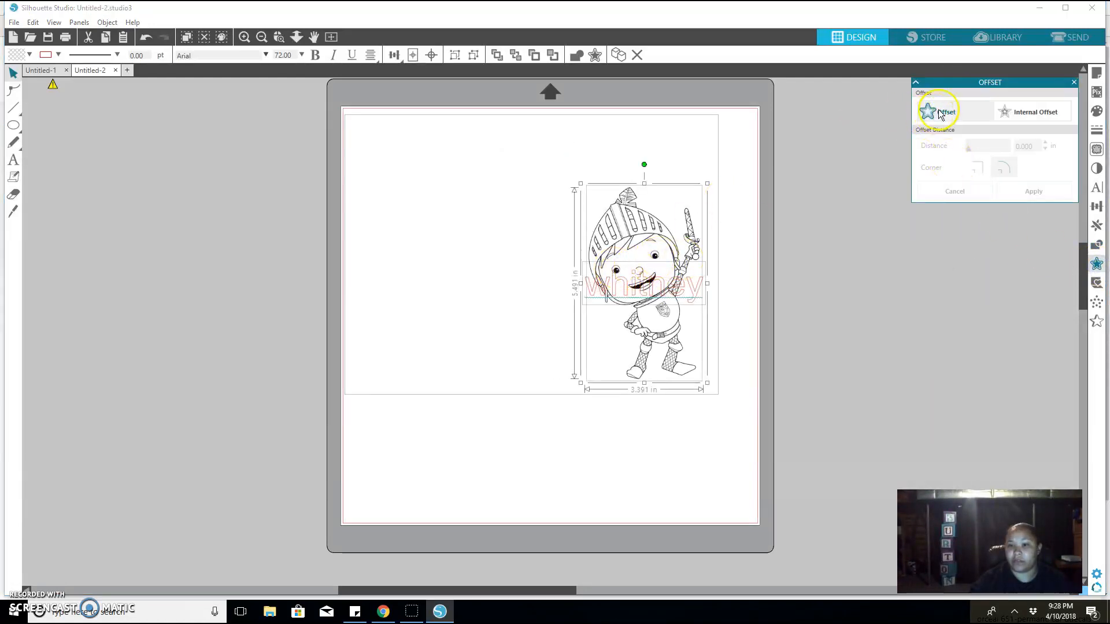
left_click(605, 313)
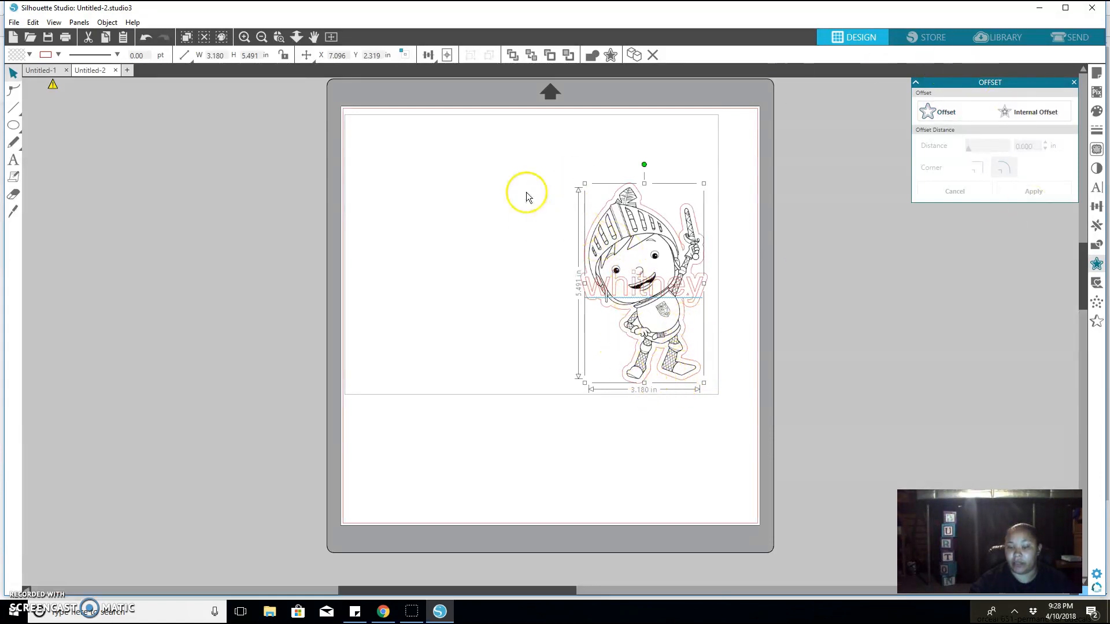
Step: Clear the selection and select the knight, the name text and their offset outlines together
left_click(552, 231)
left_click_drag(549, 174, 692, 419)
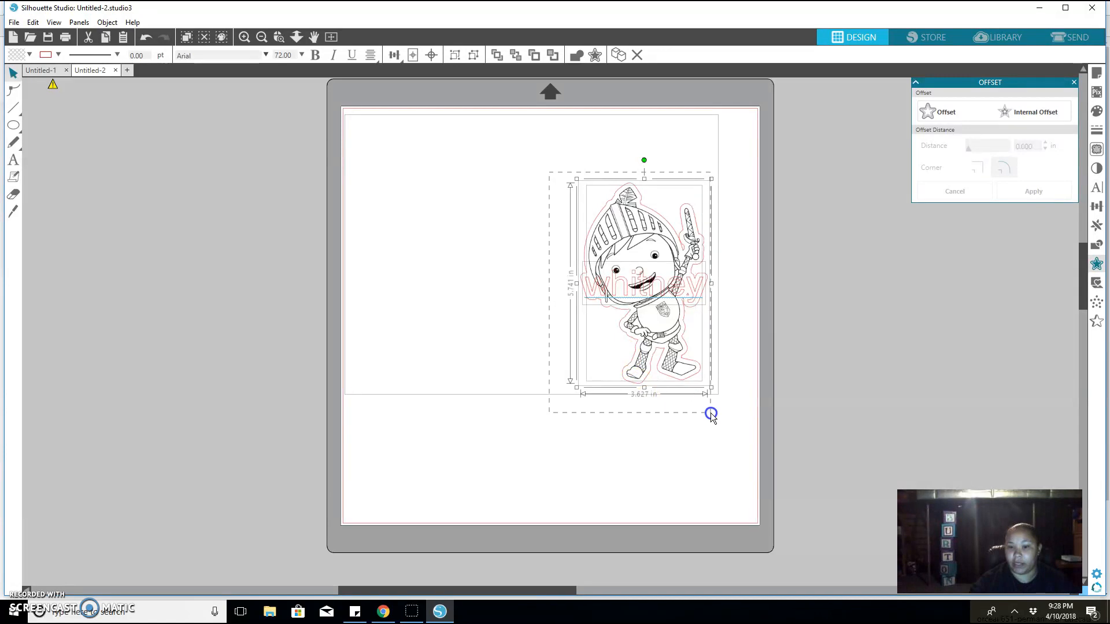